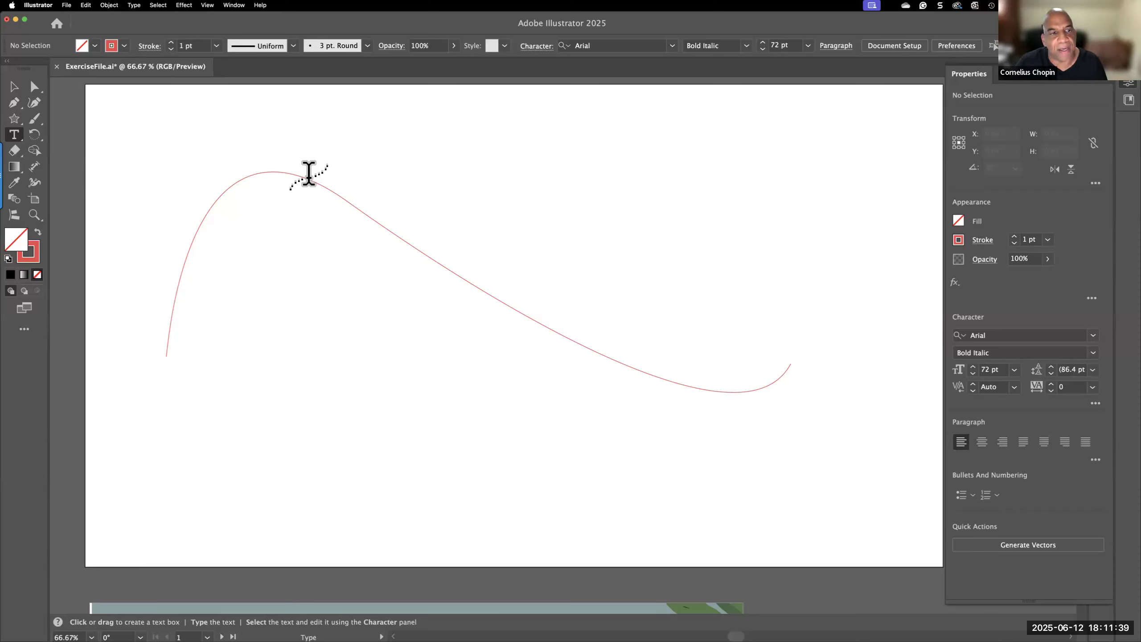
Step: Convert the red curve into a type path with placeholder text and slide the text's start toward the curve's left end
{"action": "left_click", "coordinate": [309, 173]}
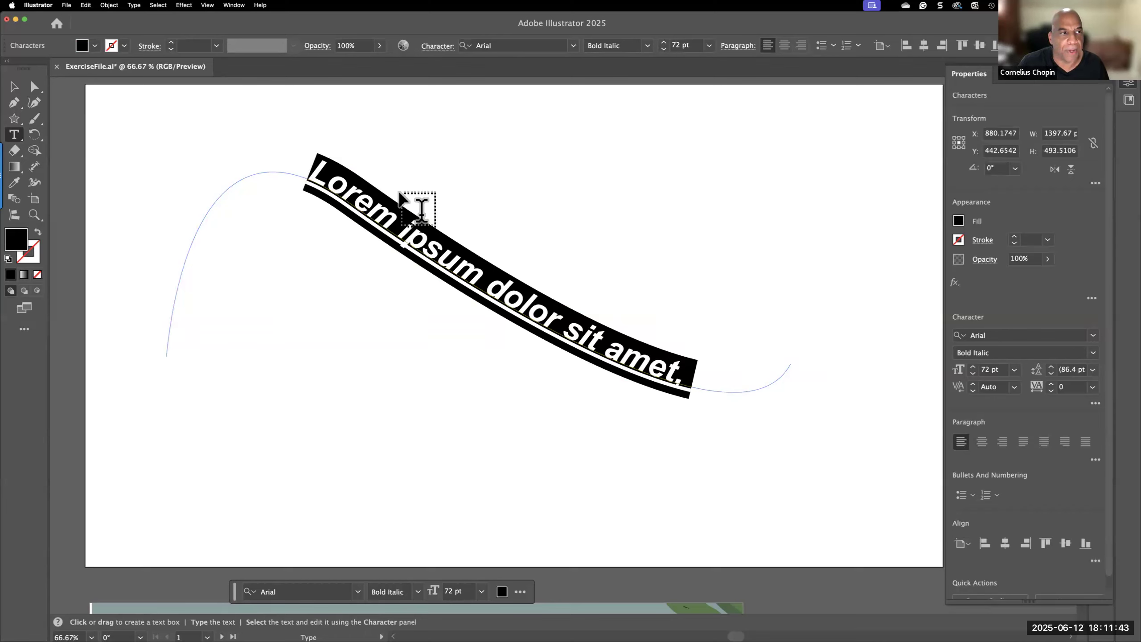
{"action": "key", "text": "Escape"}
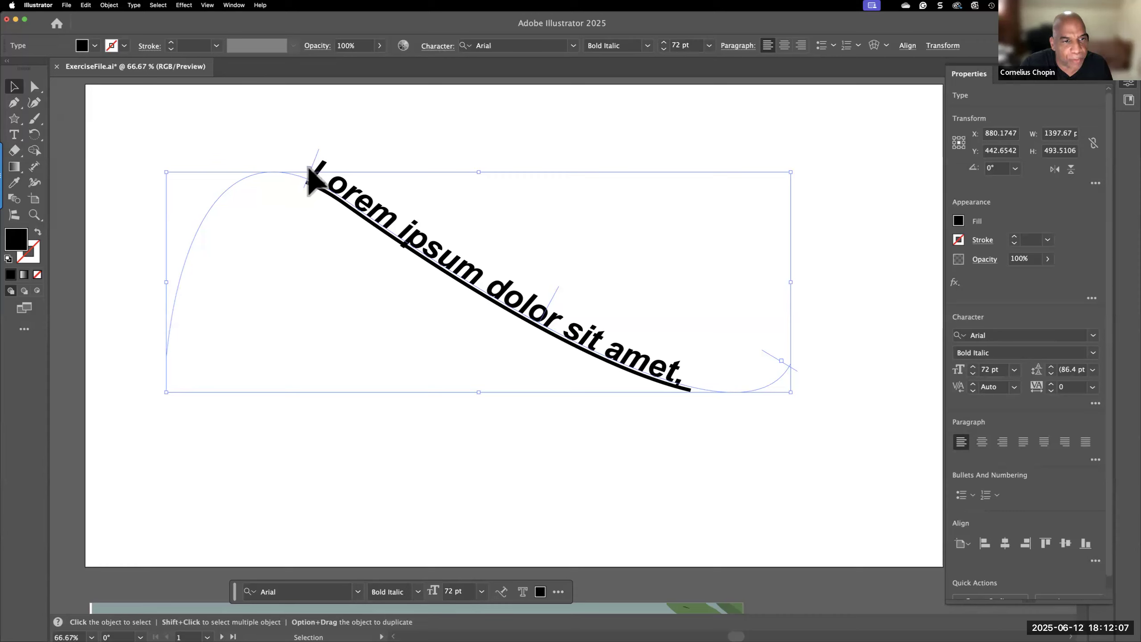
{"action": "left_click_drag", "start_coordinate": [315, 160], "coordinate": [150, 291]}
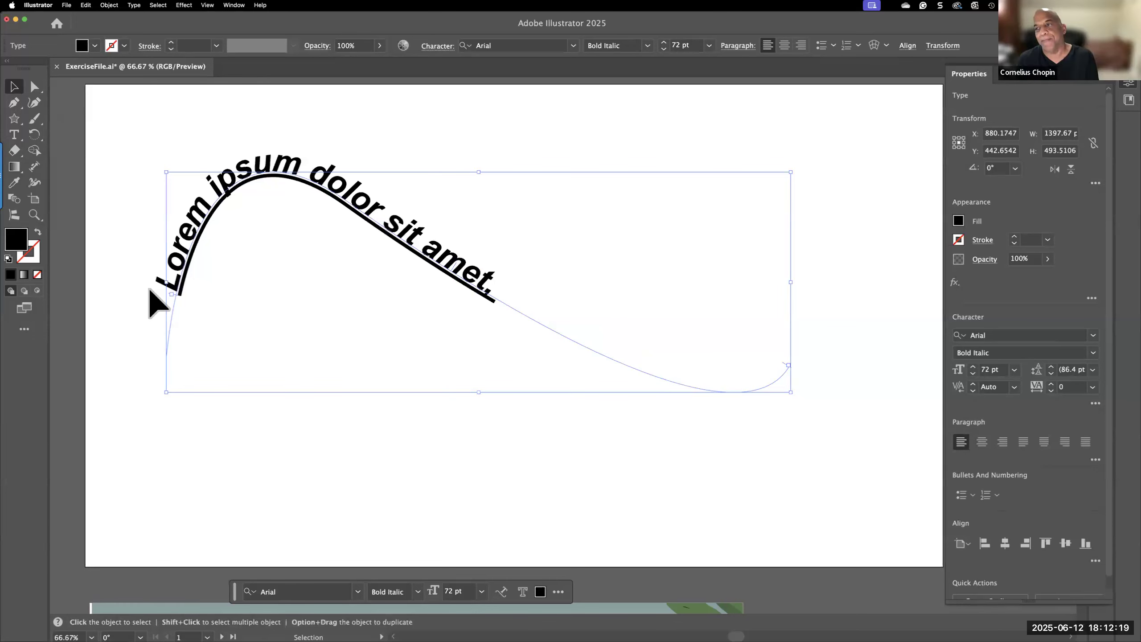
Step: Set the font size of all the text on the path to 200 pt
{"action": "double_click", "coordinate": [259, 165]}
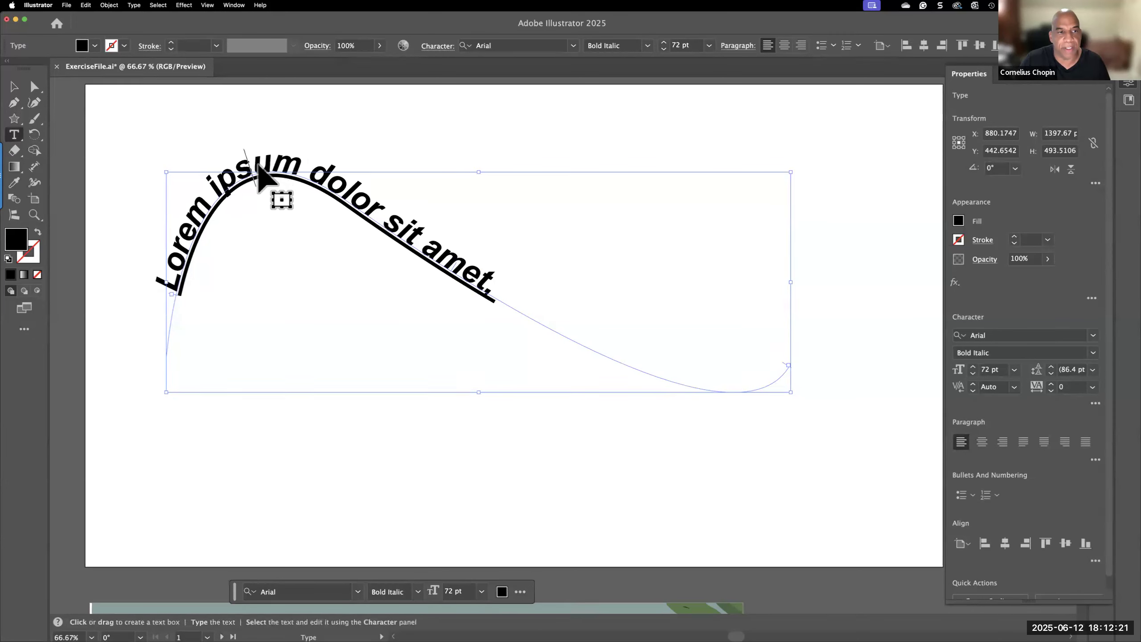
{"action": "key", "text": "super+a"}
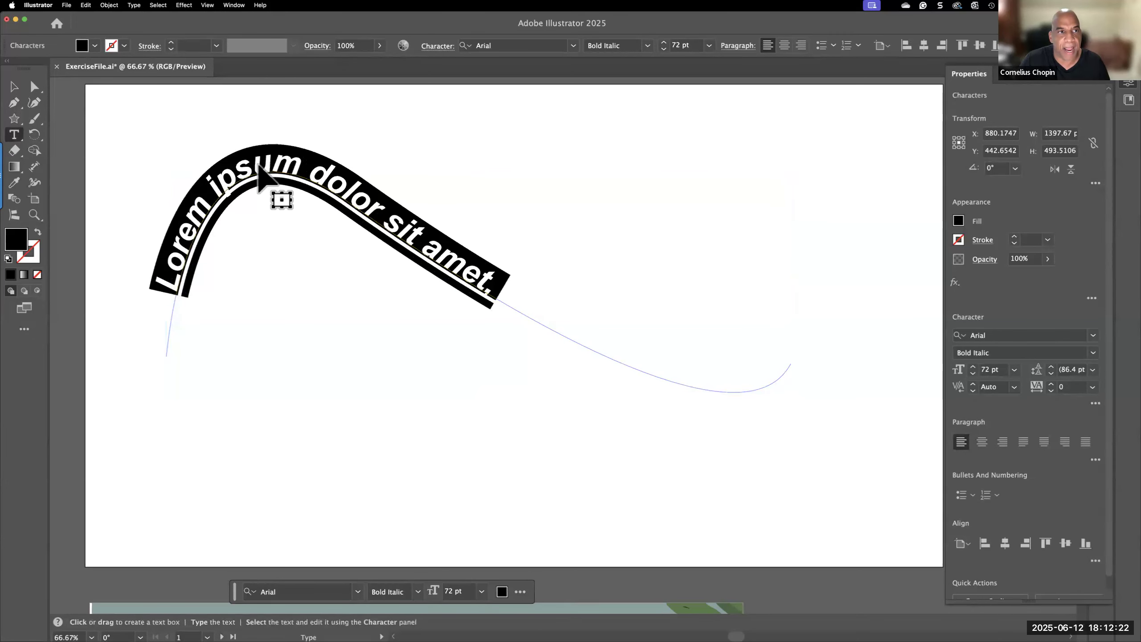
{"action": "left_click", "coordinate": [709, 46]}
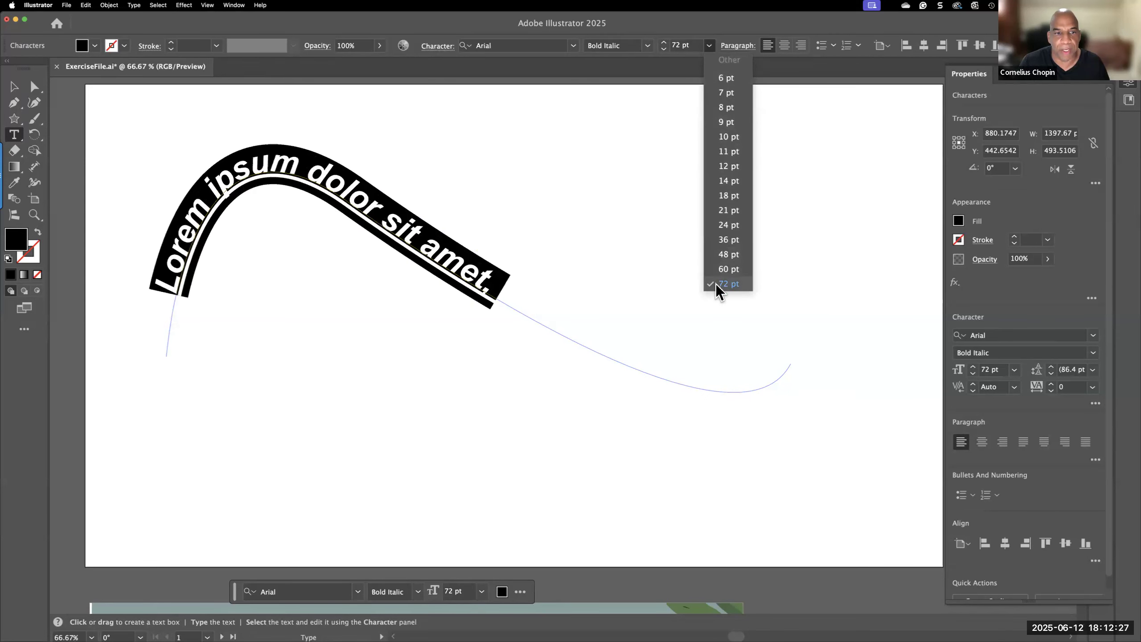
{"action": "left_click", "coordinate": [728, 284]}
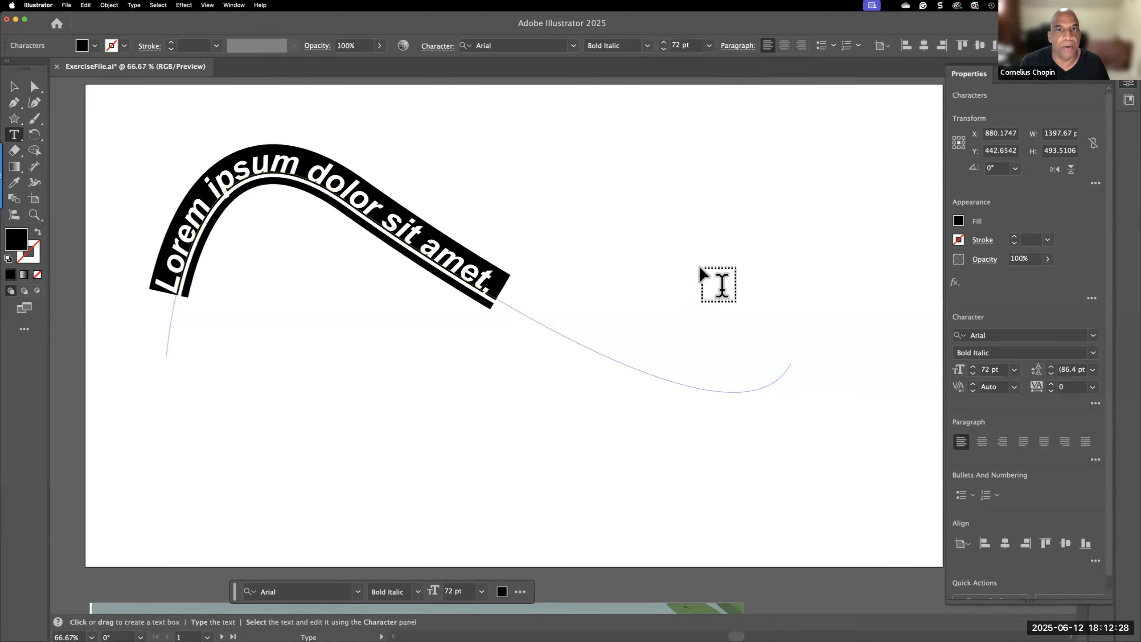
{"action": "left_click", "coordinate": [680, 46]}
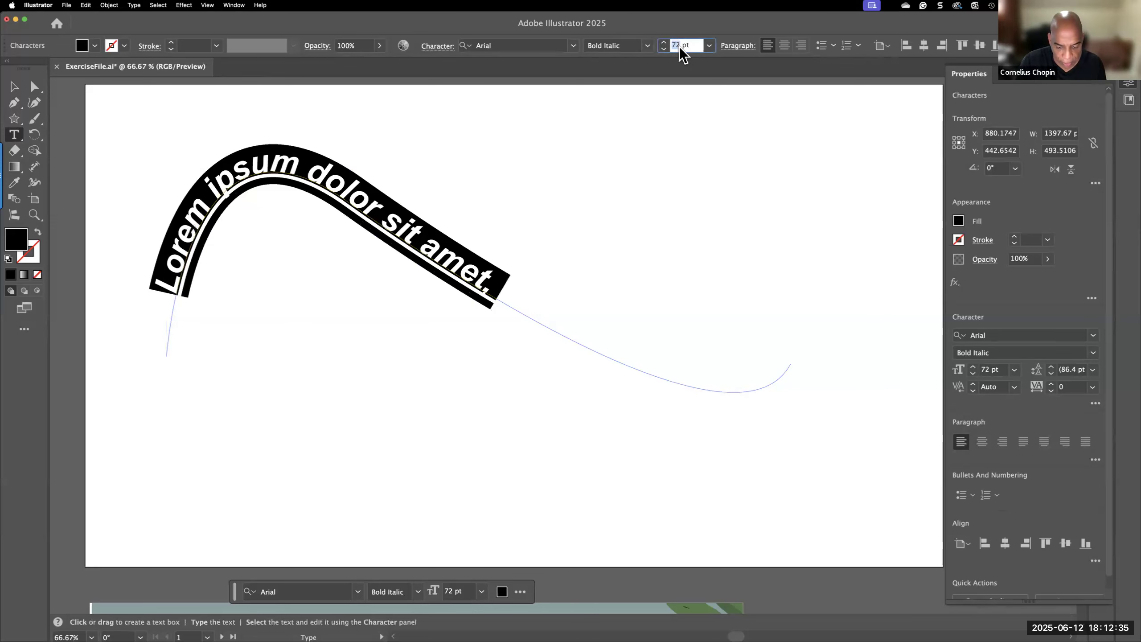
{"action": "type", "text": "200"}
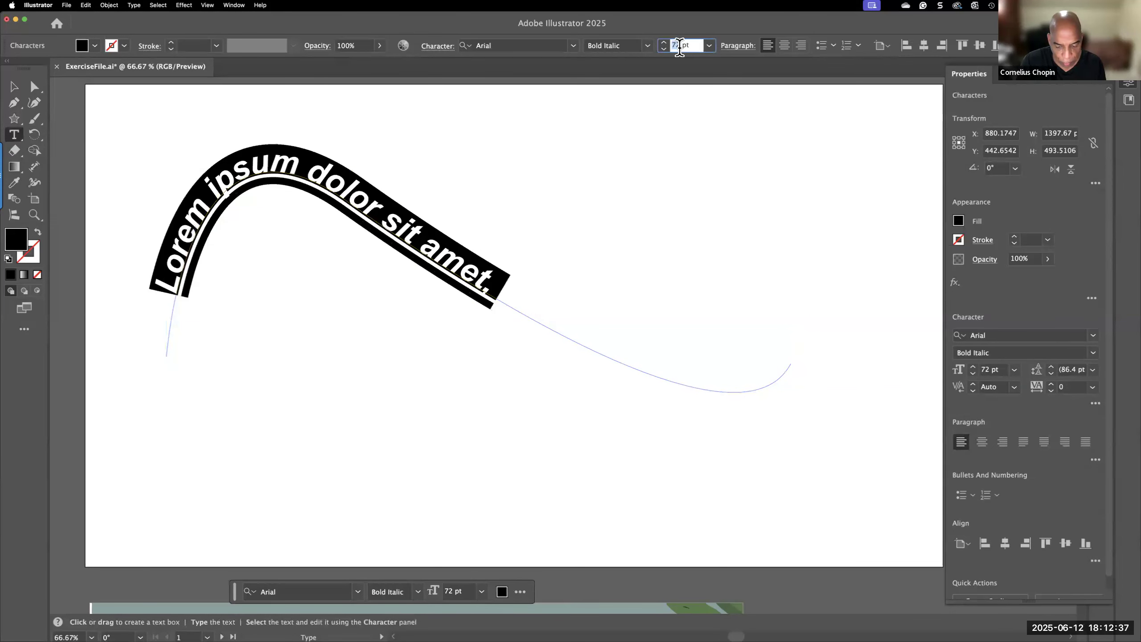
{"action": "key", "text": "Return"}
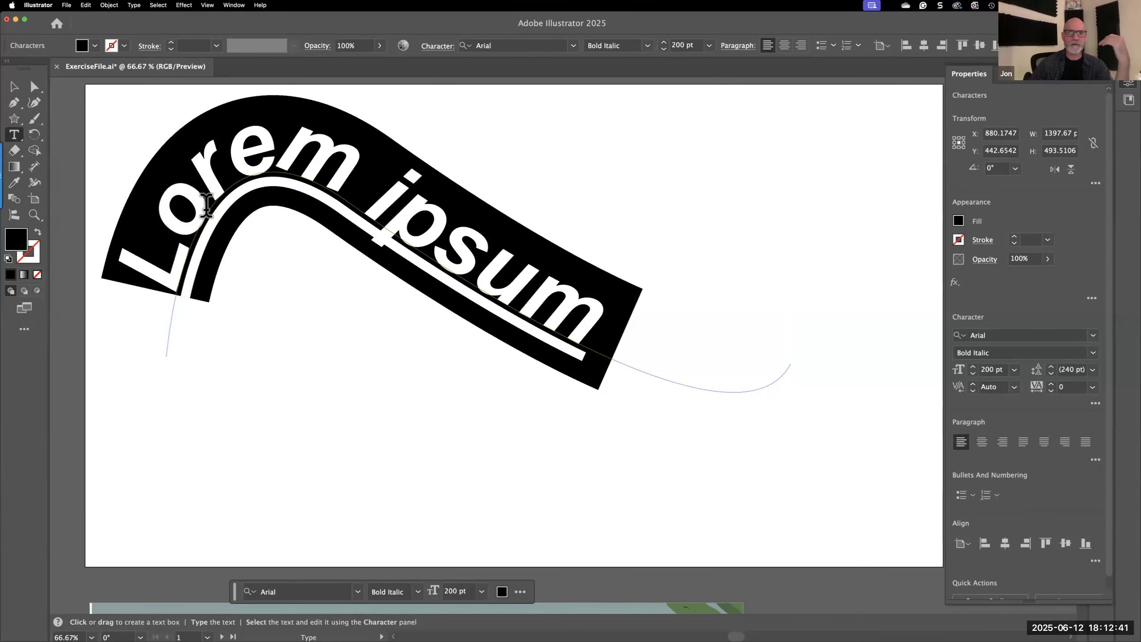
{"action": "key", "text": "Escape"}
Step: Set the path text's font size to 150 pt
{"action": "left_click", "coordinate": [178, 170]}
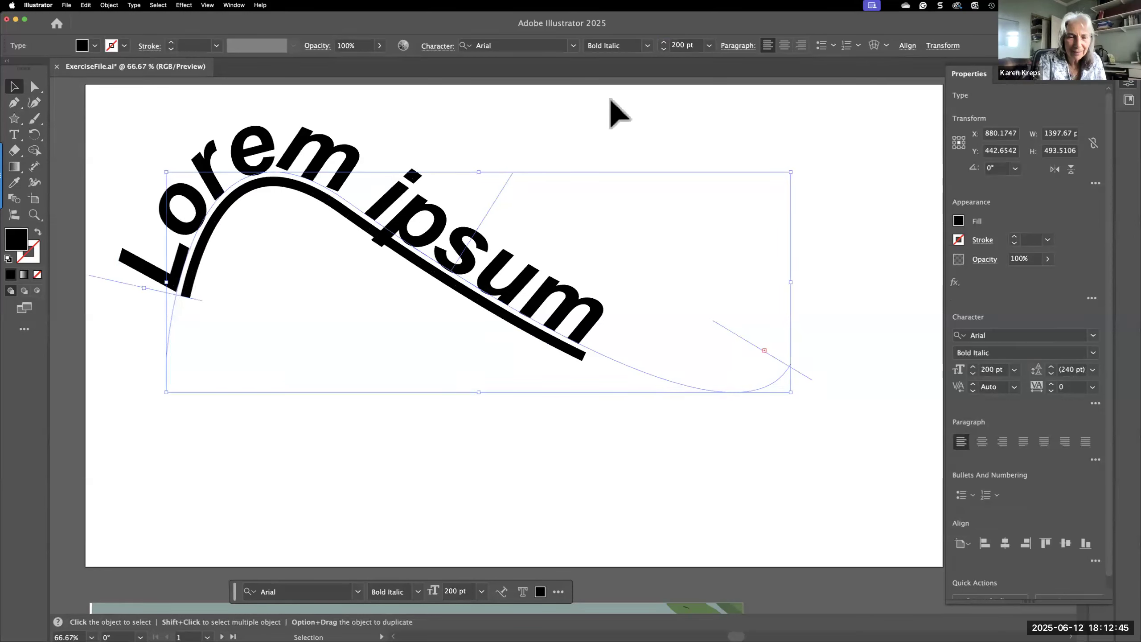
{"action": "double_click", "coordinate": [681, 47]}
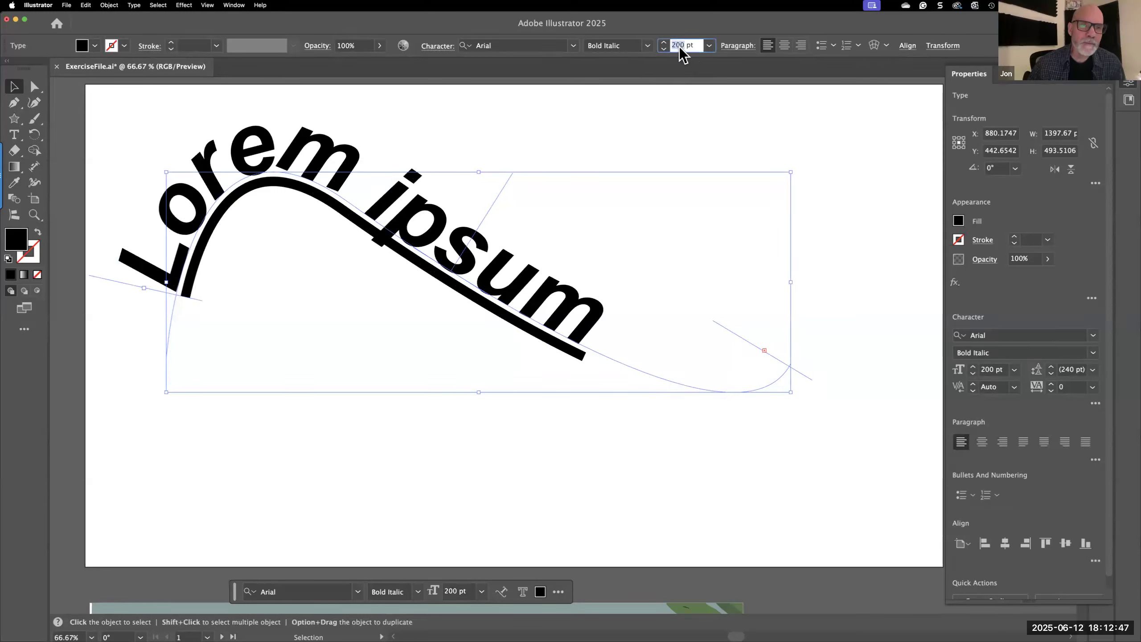
{"action": "type", "text": "150"}
{"action": "key", "text": "Return"}
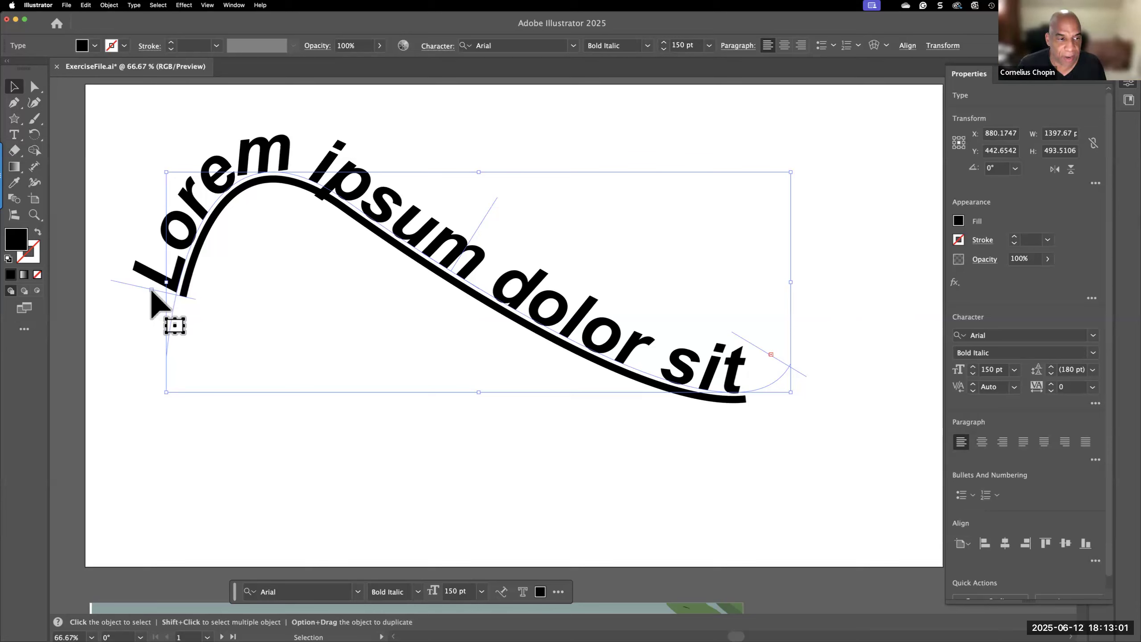
Step: Shift the path text down and to the left, with its first letter starting near the curve's lower left end
{"action": "key", "text": "t"}
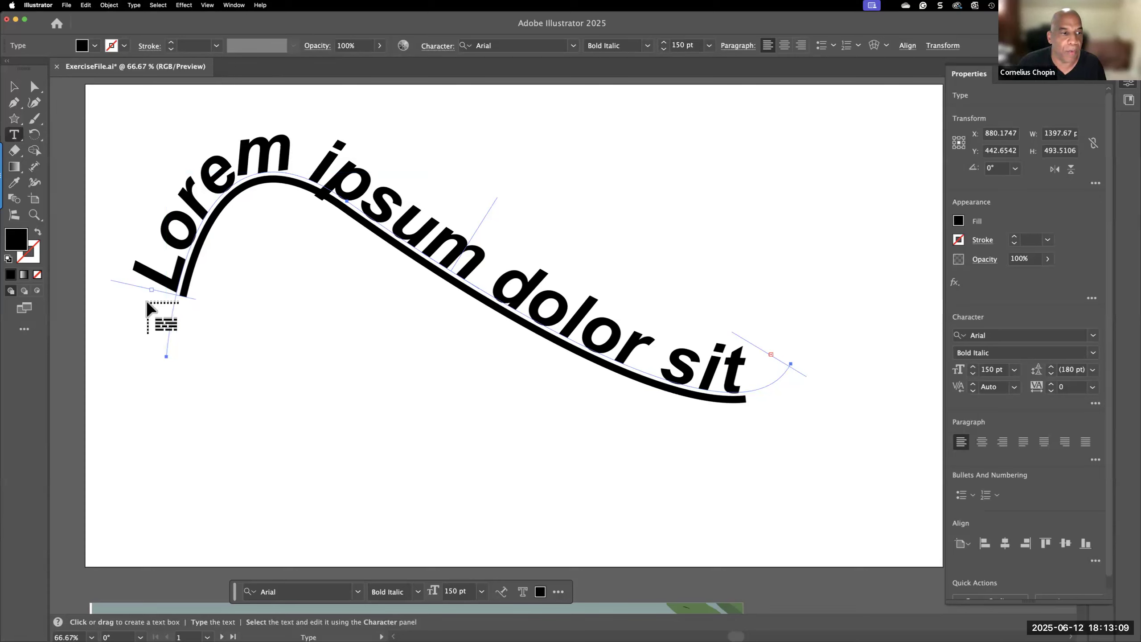
{"action": "key", "text": "v"}
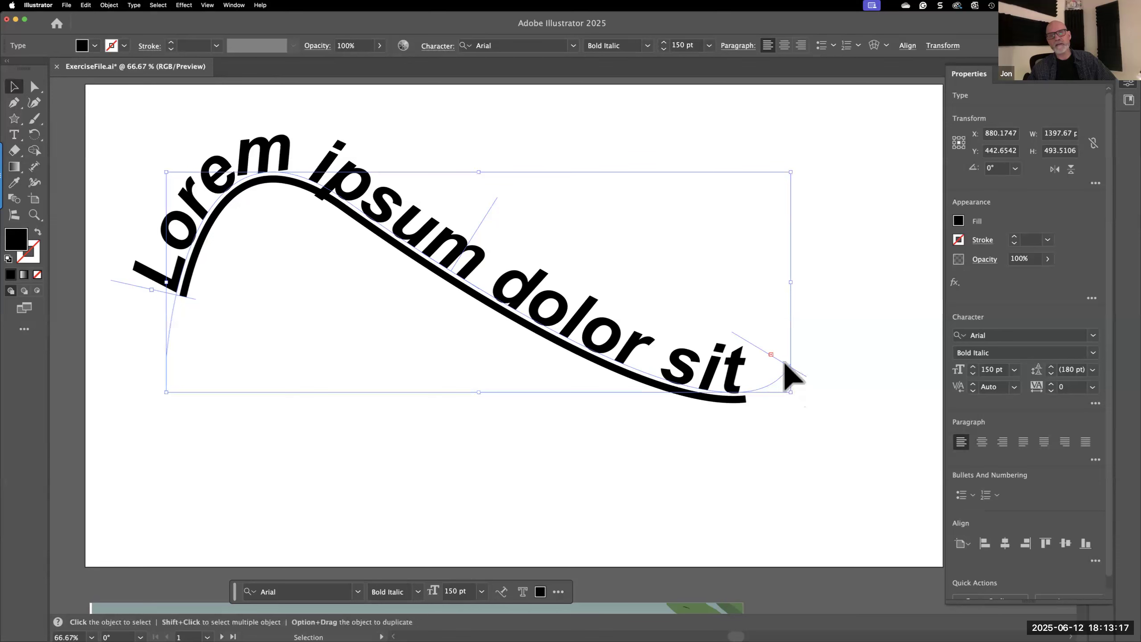
{"action": "left_click_drag", "start_coordinate": [139, 283], "coordinate": [93, 377]}
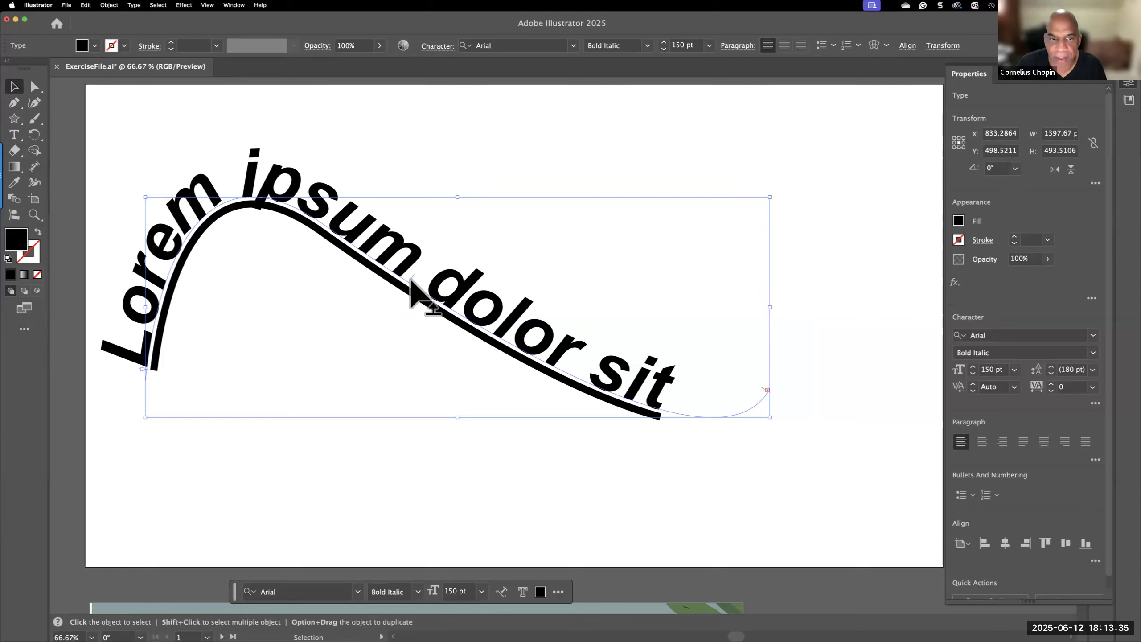
Step: Flip the text to the opposite side of its path and back using its center bracket
{"action": "left_click_drag", "start_coordinate": [415, 298], "coordinate": [382, 295]}
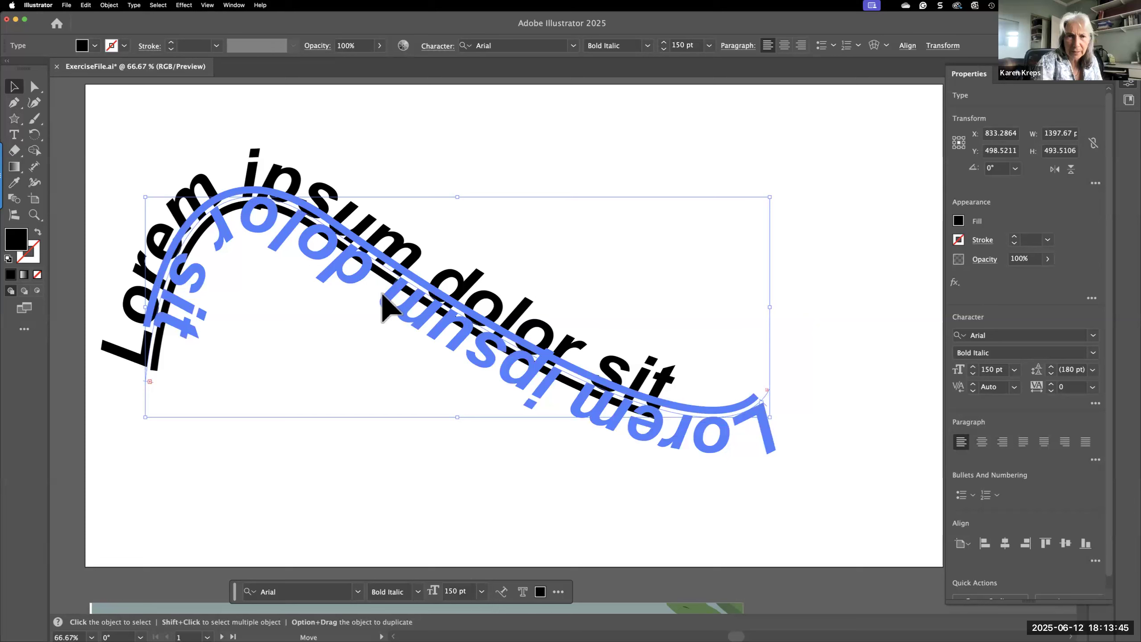
{"action": "left_click_drag", "start_coordinate": [382, 297], "coordinate": [383, 297]}
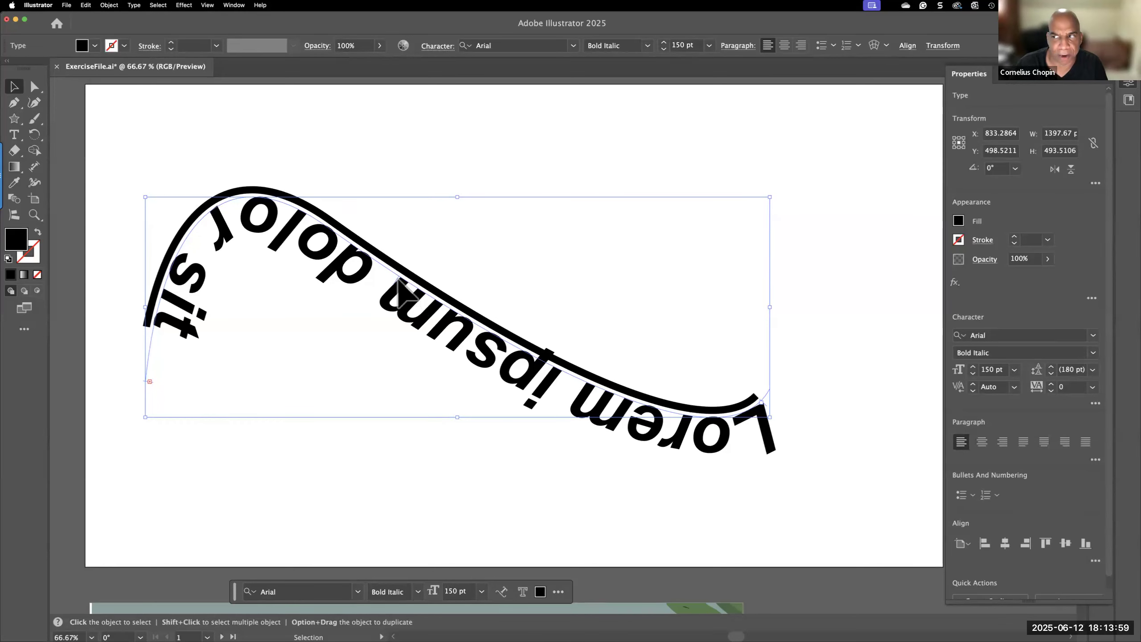
{"action": "left_click_drag", "start_coordinate": [399, 280], "coordinate": [419, 258]}
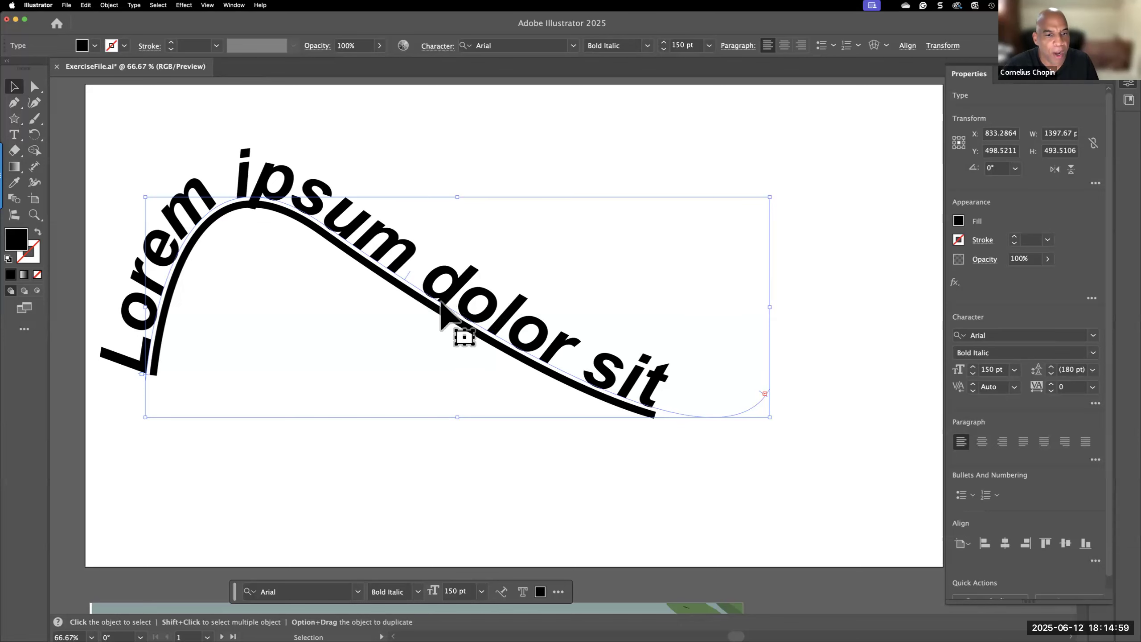
Step: Delete the path text from the artboard and open the Nature symbol library
{"action": "key", "text": "Delete"}
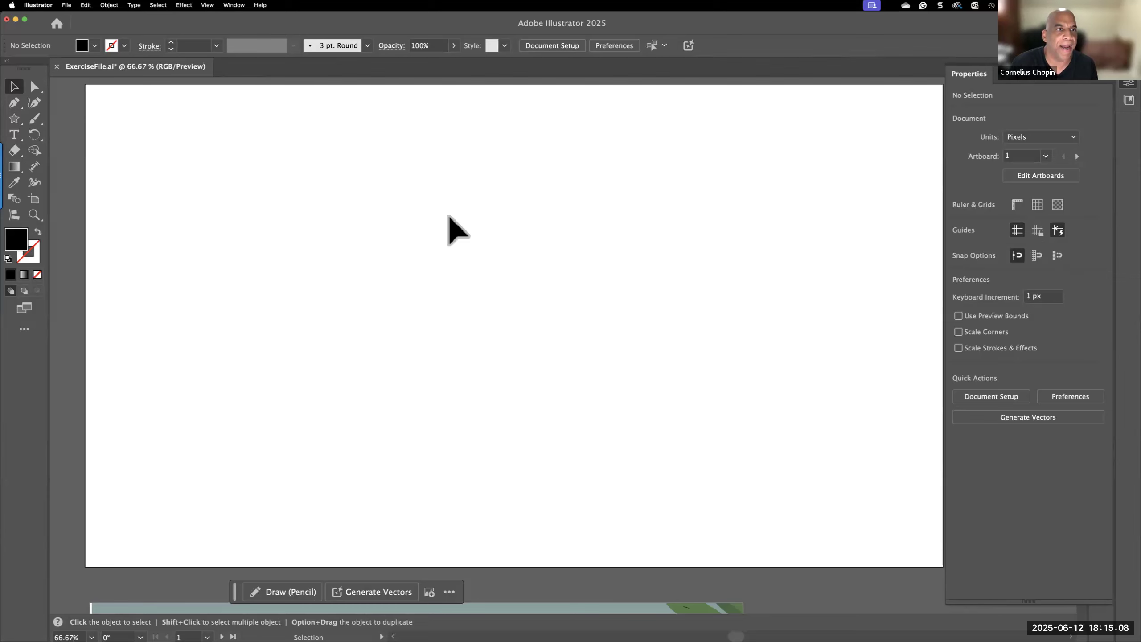
{"action": "left_click", "coordinate": [234, 5]}
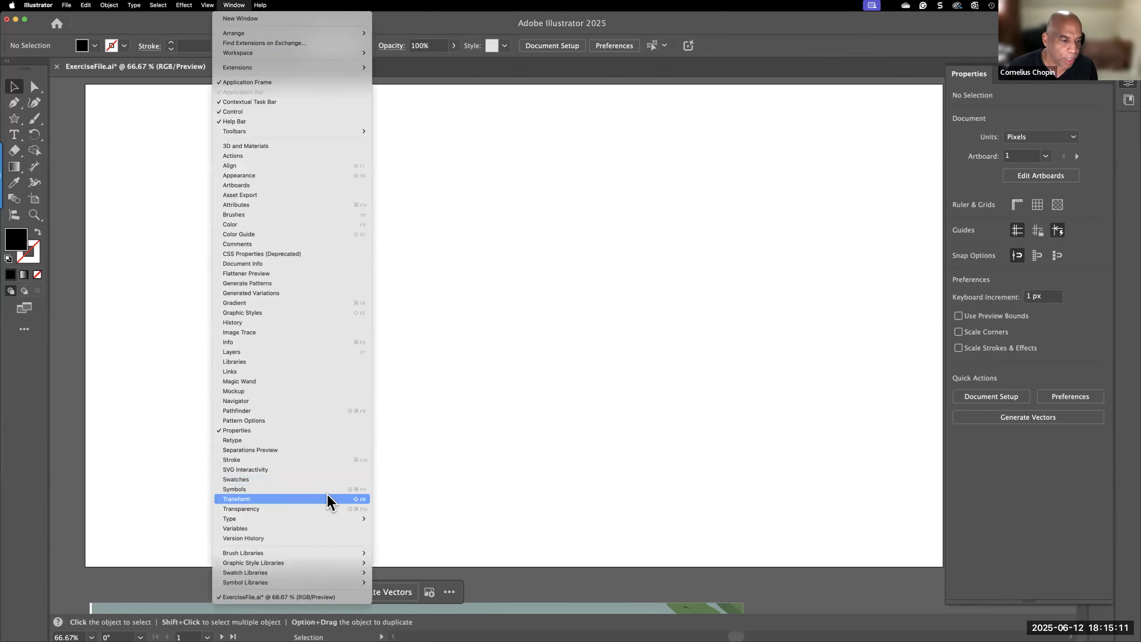
{"action": "left_click", "coordinate": [265, 488]}
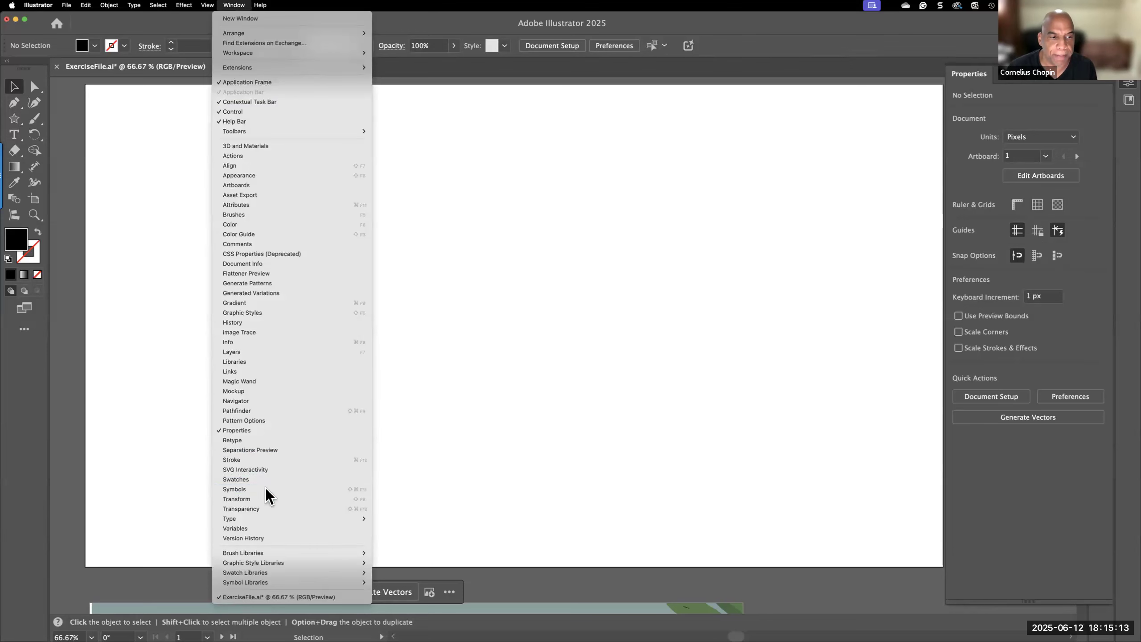
{"action": "left_click_drag", "start_coordinate": [431, 94], "coordinate": [806, 108]}
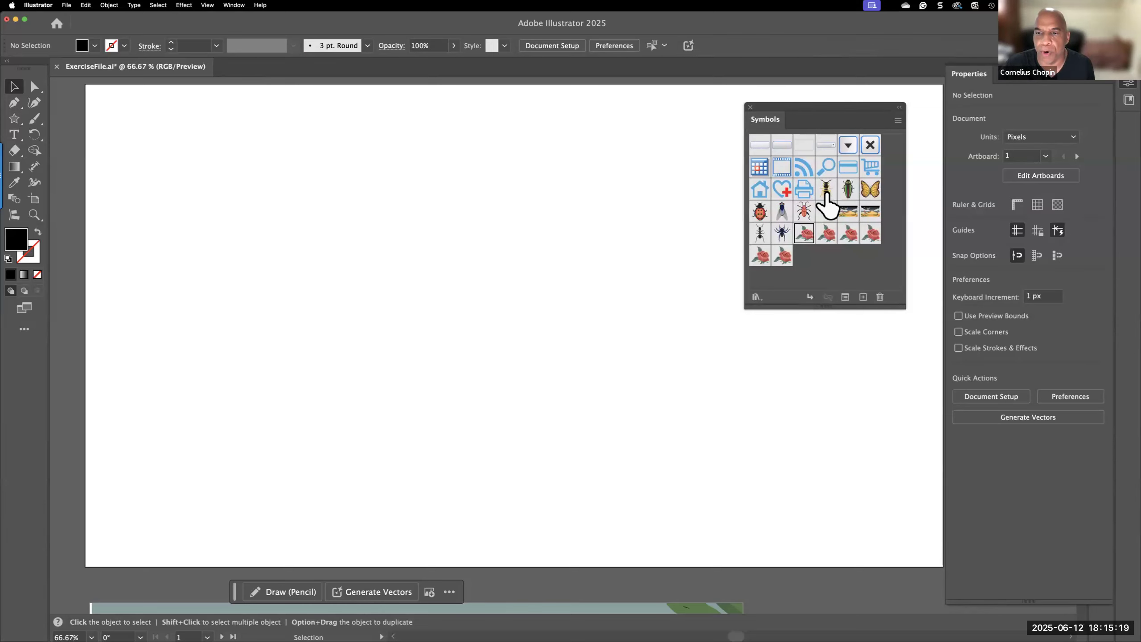
{"action": "left_click", "coordinate": [761, 301]}
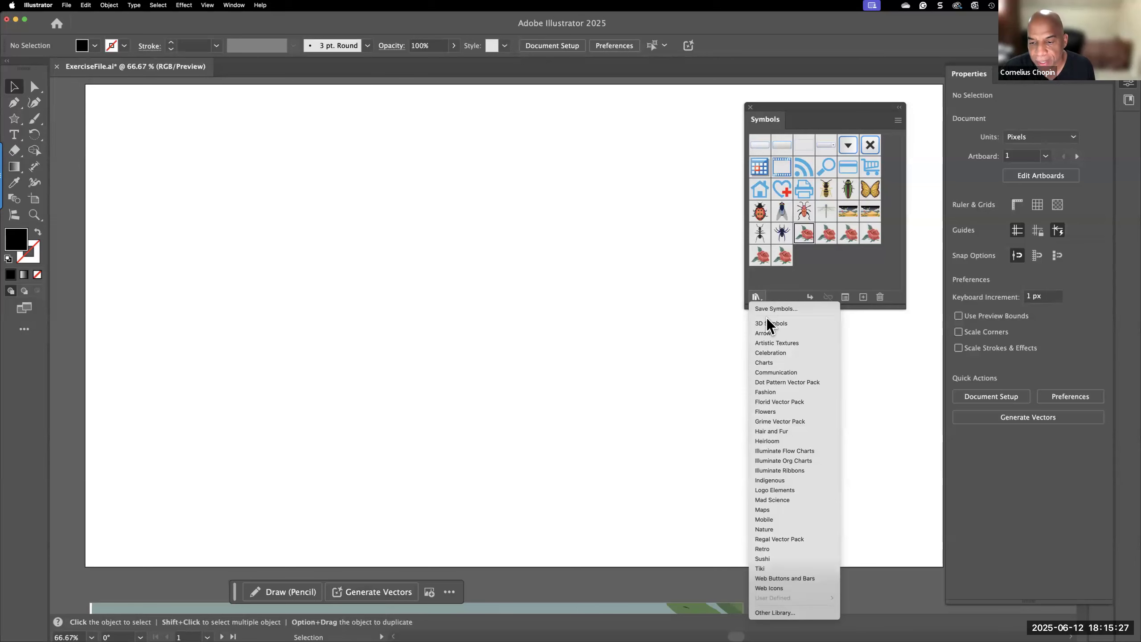
{"action": "left_click", "coordinate": [777, 530]}
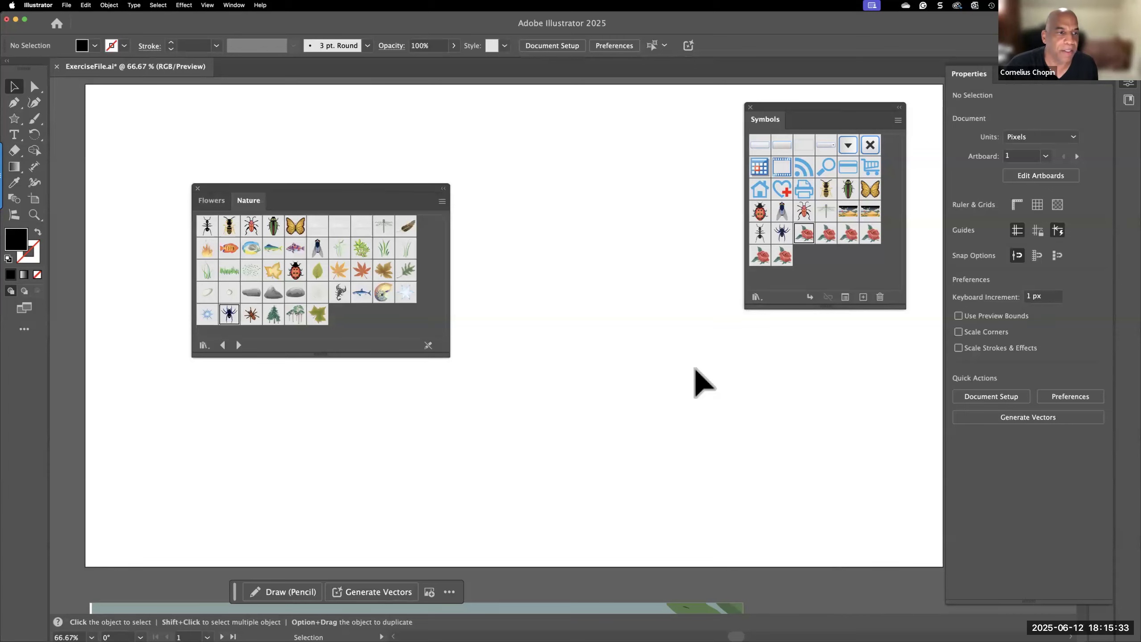
Step: Place the Ant, Bee and Beetle 1 symbols in a row, enlarging the ant and sizing Beetle 1 to about 78 × 116 px
{"action": "left_click_drag", "start_coordinate": [208, 229], "coordinate": [519, 195]}
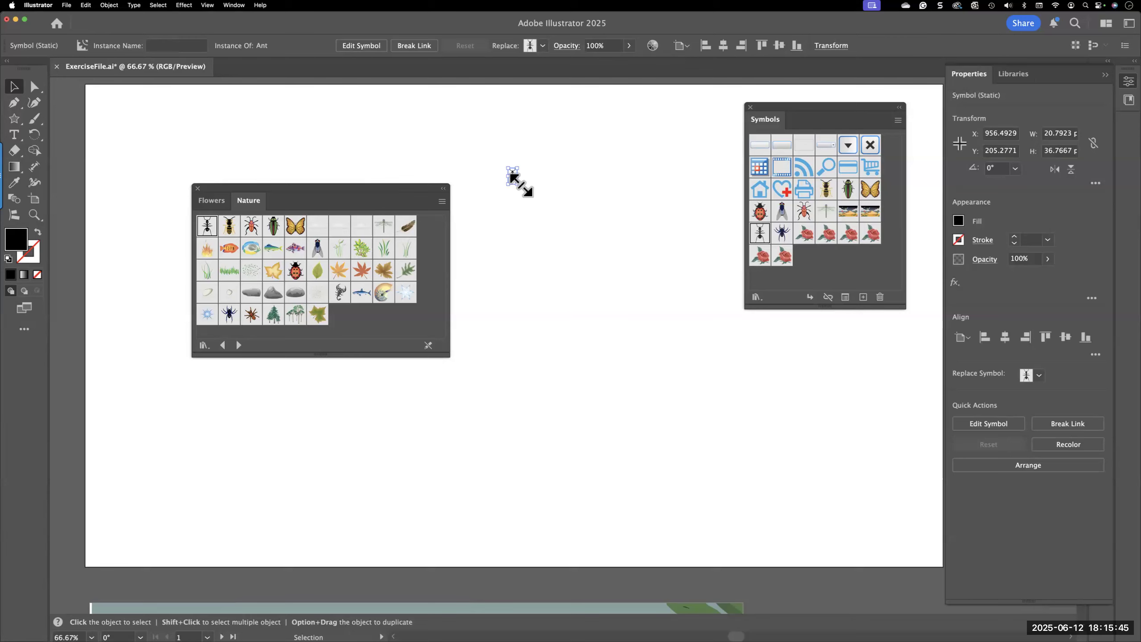
{"action": "left_click_drag", "start_coordinate": [517, 184], "coordinate": [535, 217]}
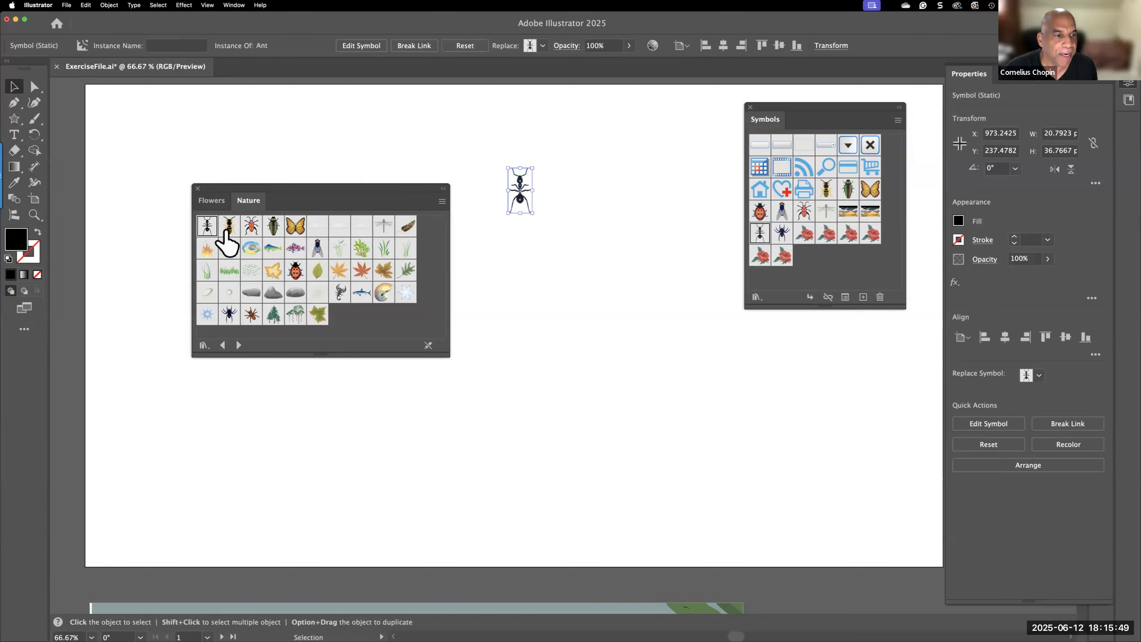
{"action": "left_click_drag", "start_coordinate": [227, 227], "coordinate": [575, 206]}
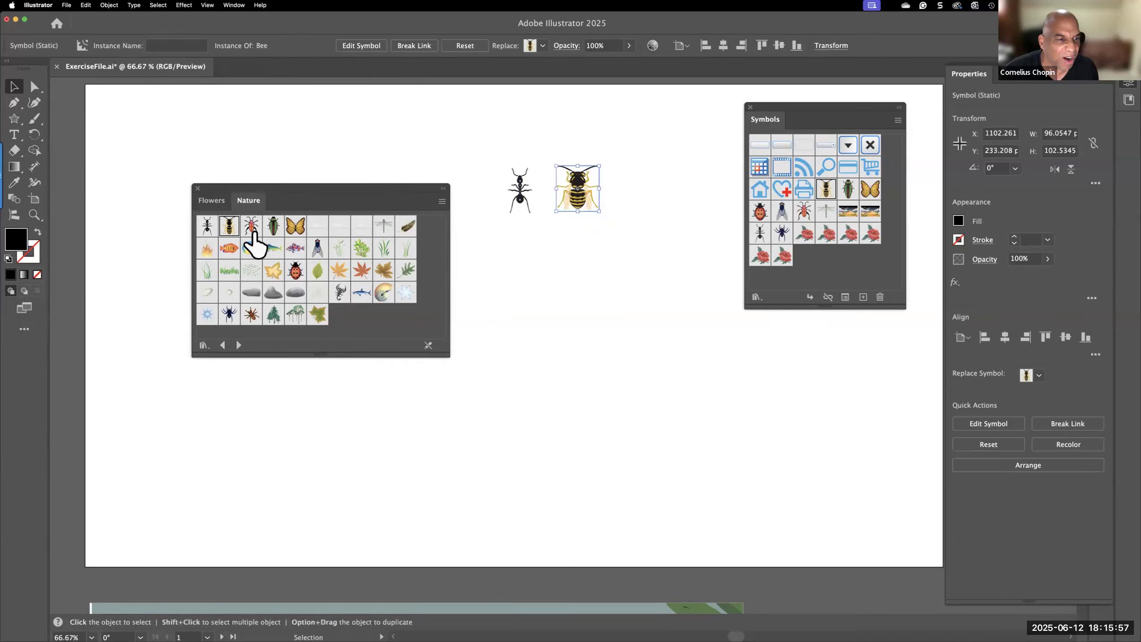
{"action": "left_click_drag", "start_coordinate": [251, 230], "coordinate": [642, 194]}
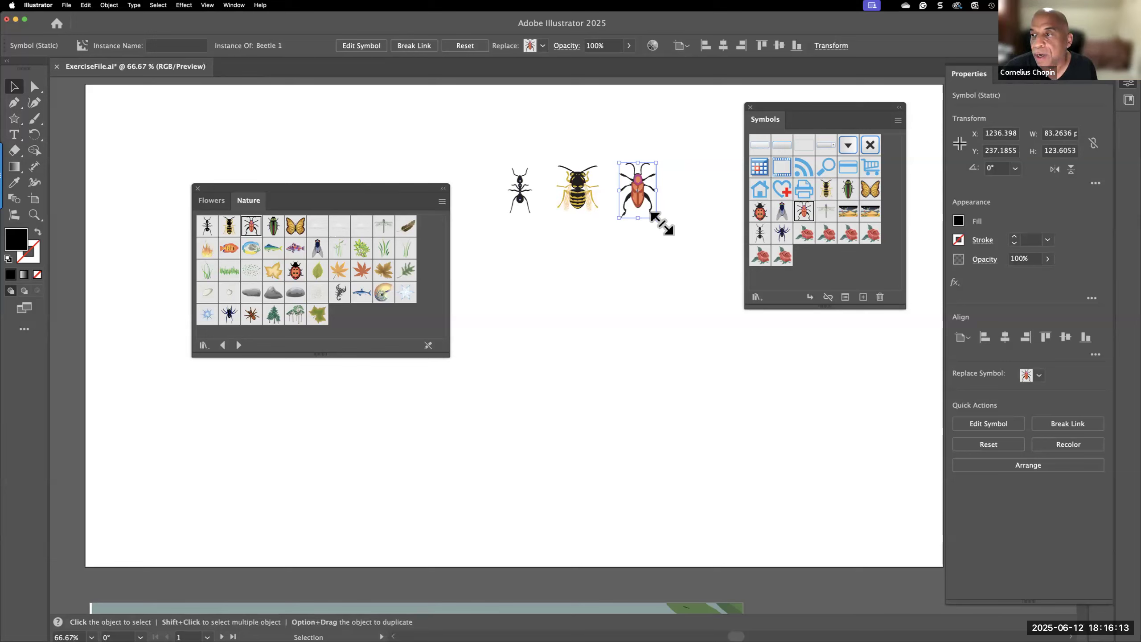
{"action": "mouse_move", "coordinate": [661, 222]}
{"action": "left_mouse_down"}
{"action": "mouse_move", "coordinate": [728, 320]}
{"action": "mouse_move", "coordinate": [654, 237]}
{"action": "left_mouse_up"}
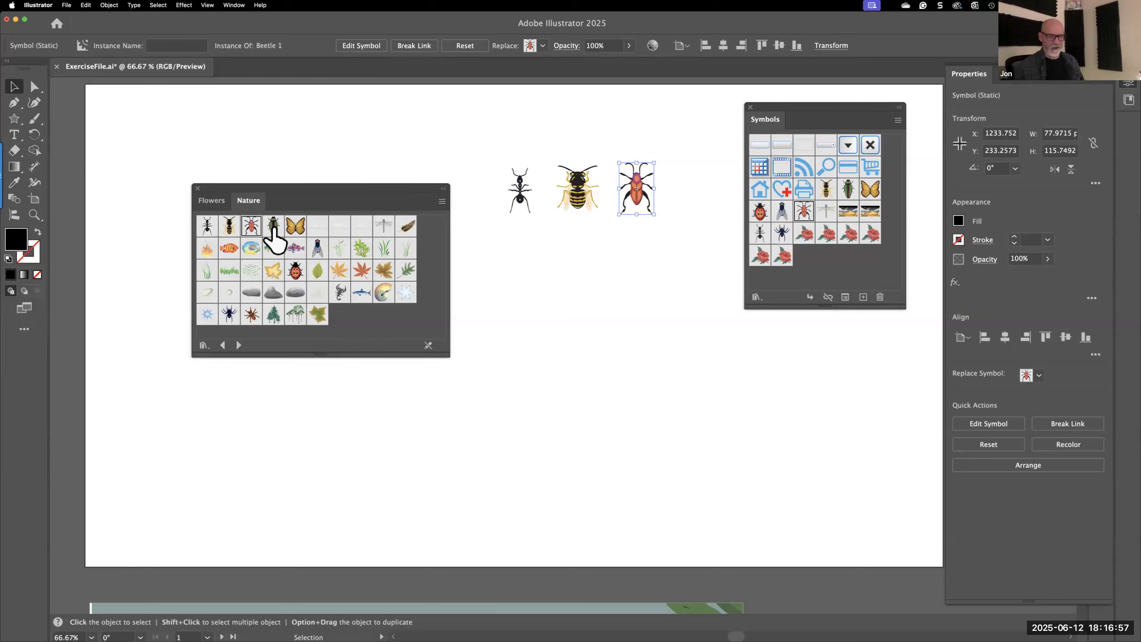
Step: Add the Beetle 2 and Butterfly symbols left of the ant and a Ladybug about 113 × 106 px right of Beetle 1
{"action": "left_click_drag", "start_coordinate": [367, 191], "coordinate": [247, 202]}
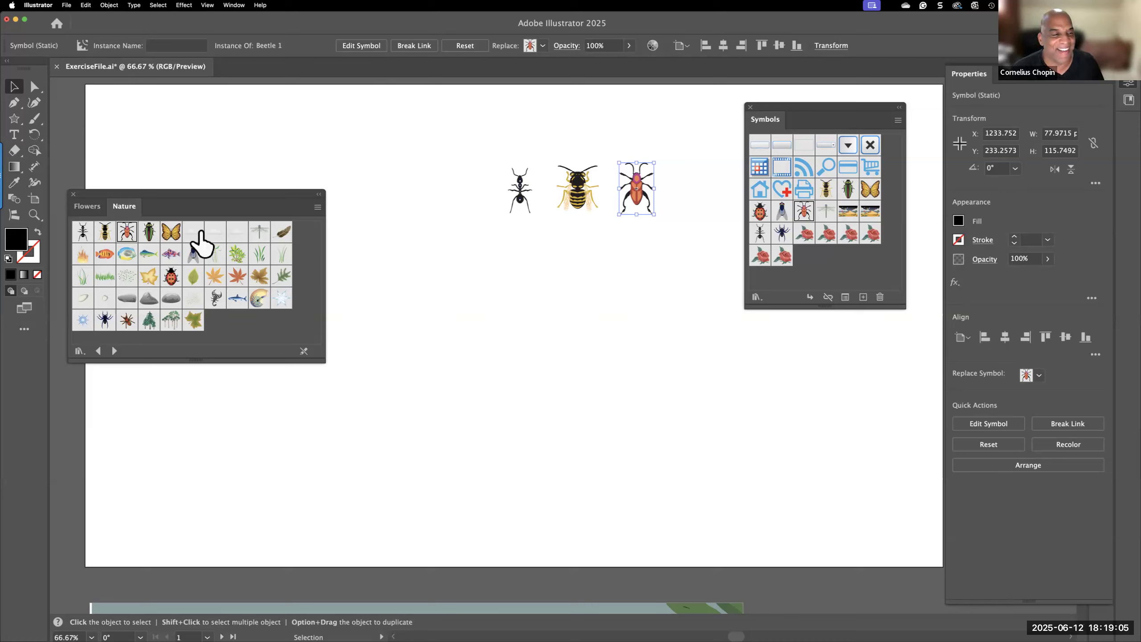
{"action": "left_click_drag", "start_coordinate": [147, 243], "coordinate": [452, 218]}
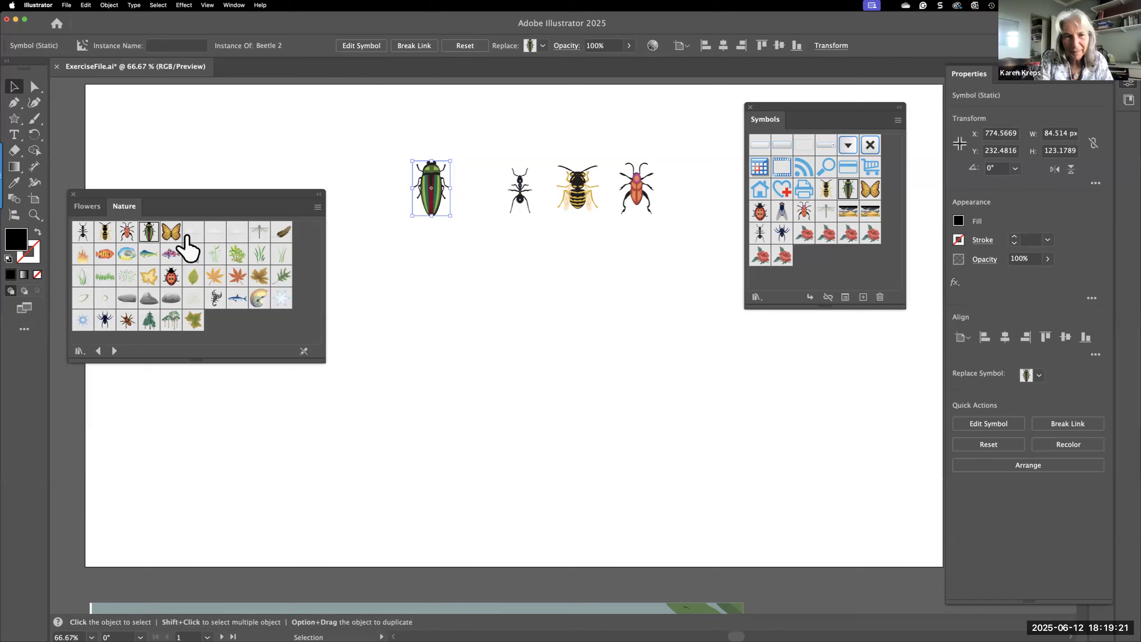
{"action": "left_click_drag", "start_coordinate": [170, 231], "coordinate": [345, 176]}
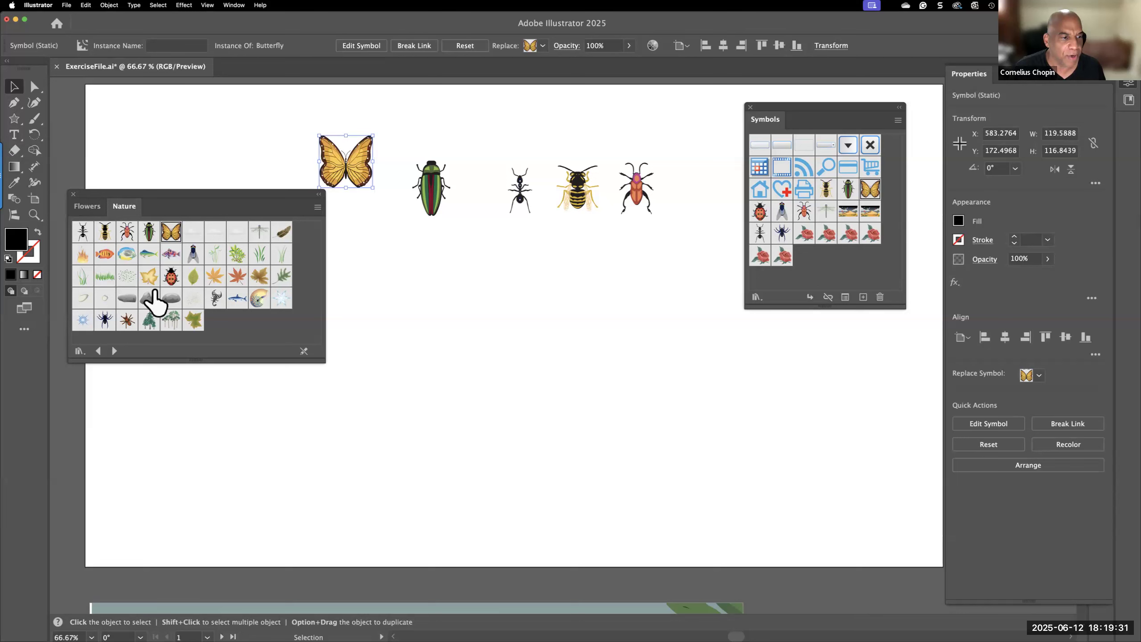
{"action": "left_click_drag", "start_coordinate": [172, 281], "coordinate": [634, 232]}
{"action": "mouse_move", "coordinate": [692, 184]}
{"action": "left_mouse_down"}
{"action": "mouse_move", "coordinate": [732, 221]}
{"action": "mouse_move", "coordinate": [695, 201]}
{"action": "left_mouse_up"}
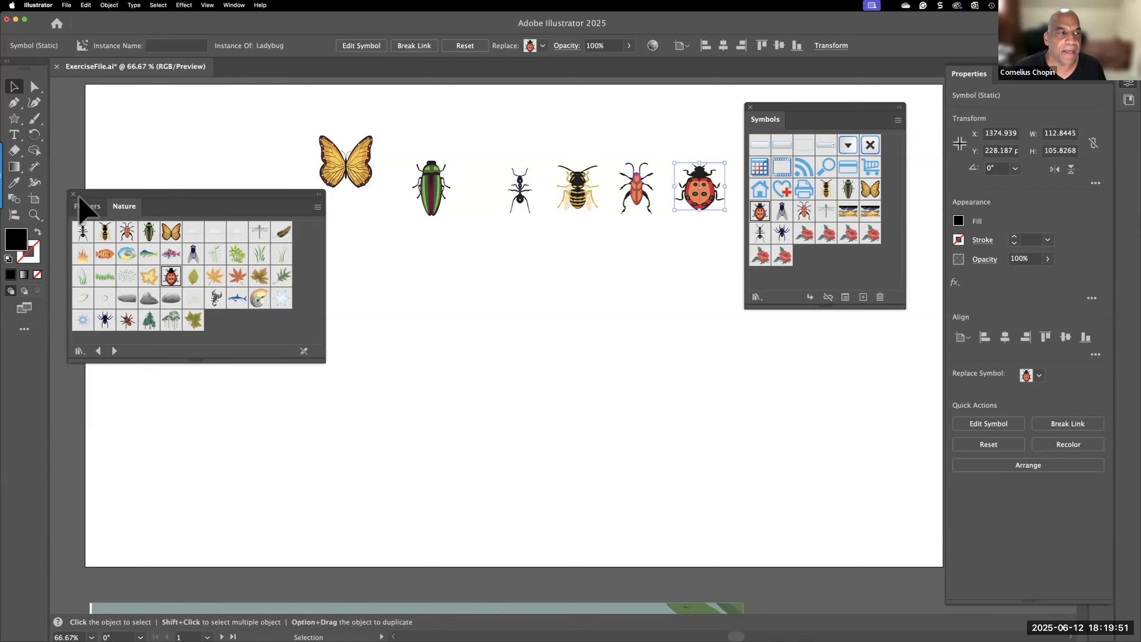
Step: Close the Nature library and draw an unfilled circle with a 1 pt black stroke, about 661 px in diameter, below the insects
{"action": "left_click", "coordinate": [74, 195]}
{"action": "left_click", "coordinate": [13, 120]}
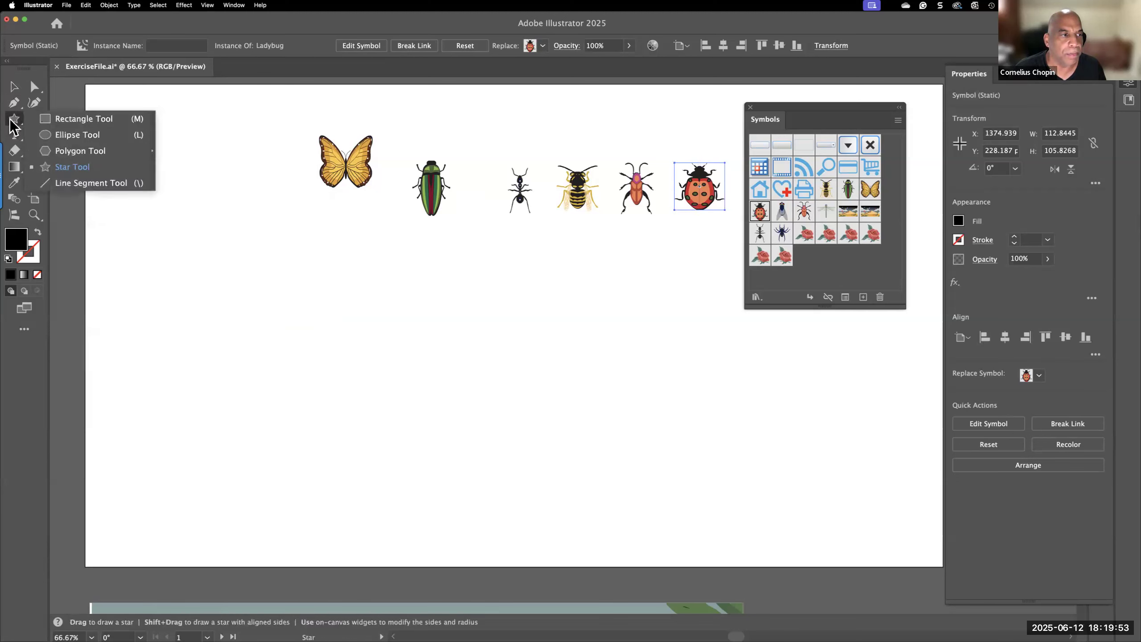
{"action": "left_click", "coordinate": [88, 138]}
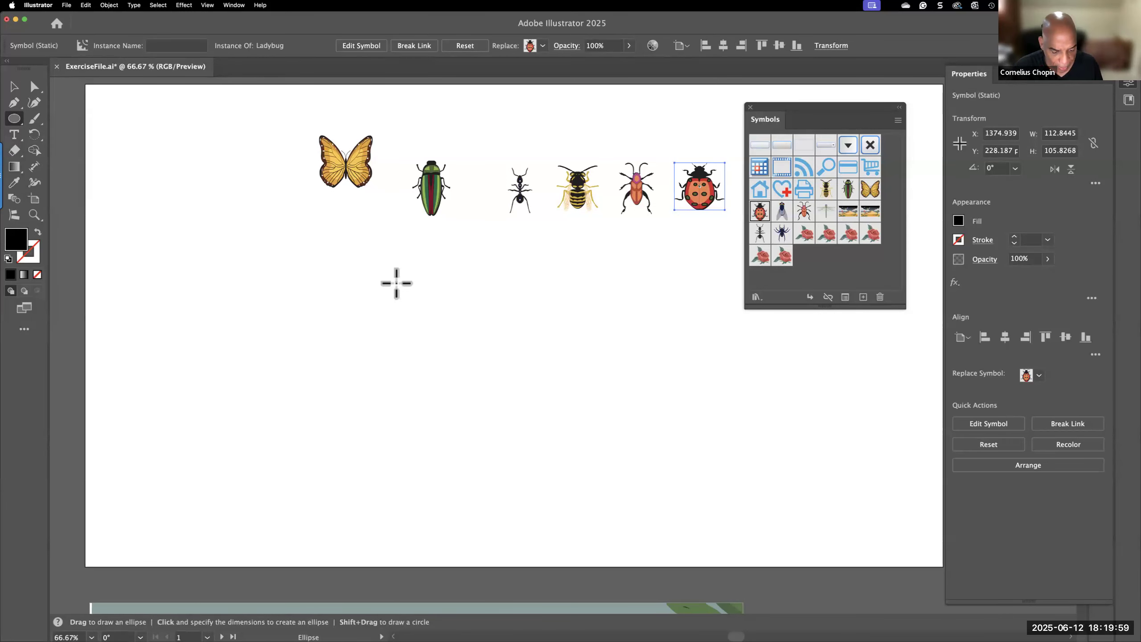
{"action": "left_click_drag", "start_coordinate": [396, 284], "coordinate": [517, 408]}
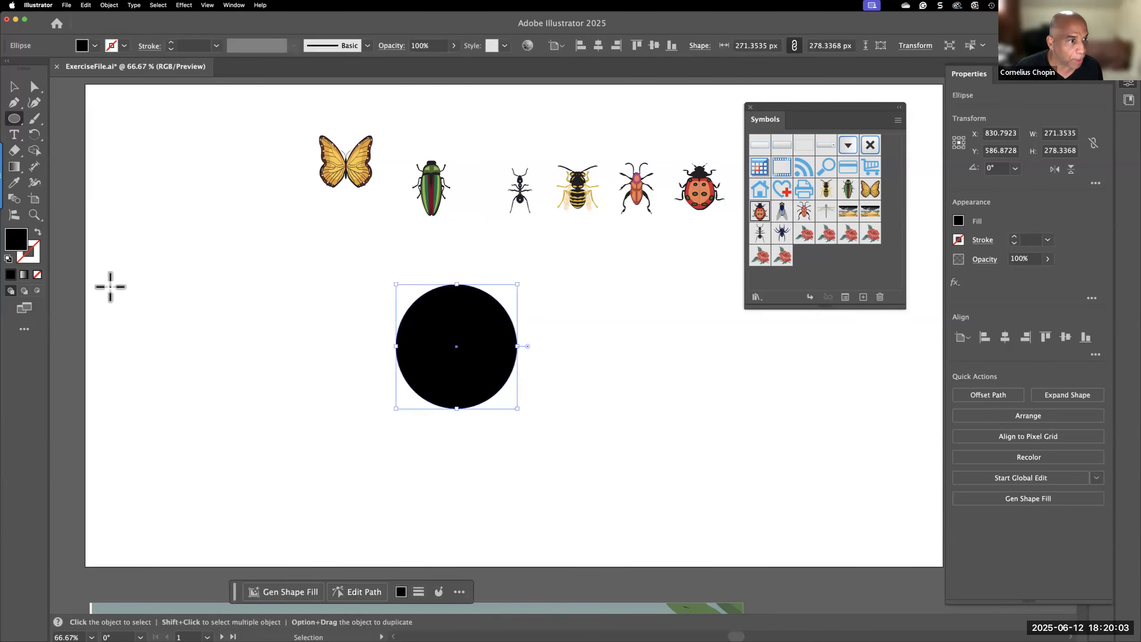
{"action": "key", "text": "super+z"}
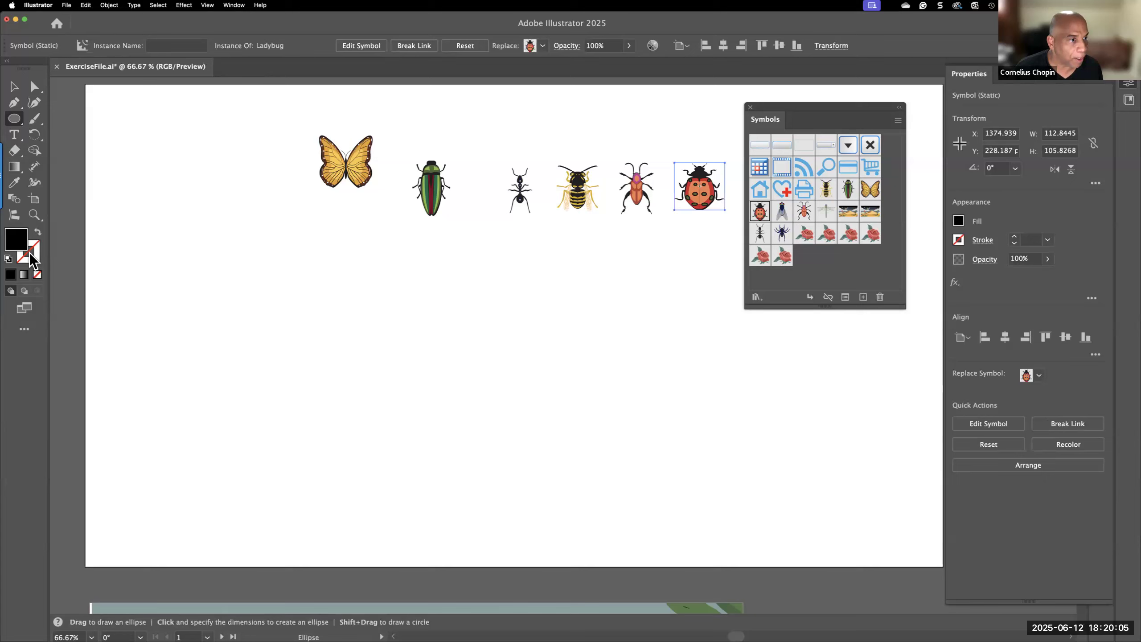
{"action": "key", "text": "shift+x"}
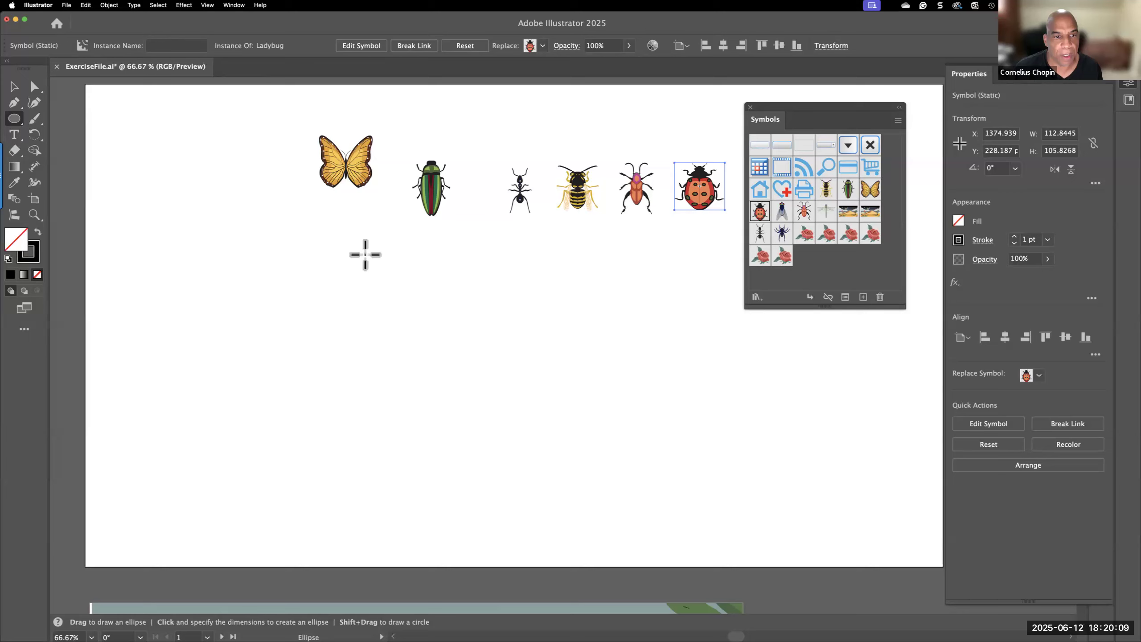
{"action": "mouse_move", "coordinate": [364, 253]}
{"action": "left_mouse_down"}
{"action": "mouse_move", "coordinate": [591, 479]}
{"action": "mouse_move", "coordinate": [477, 460]}
{"action": "mouse_move", "coordinate": [787, 484]}
{"action": "mouse_move", "coordinate": [637, 484]}
{"action": "mouse_move", "coordinate": [742, 495]}
{"action": "mouse_move", "coordinate": [576, 438]}
{"action": "mouse_move", "coordinate": [659, 498]}
{"action": "left_mouse_up"}
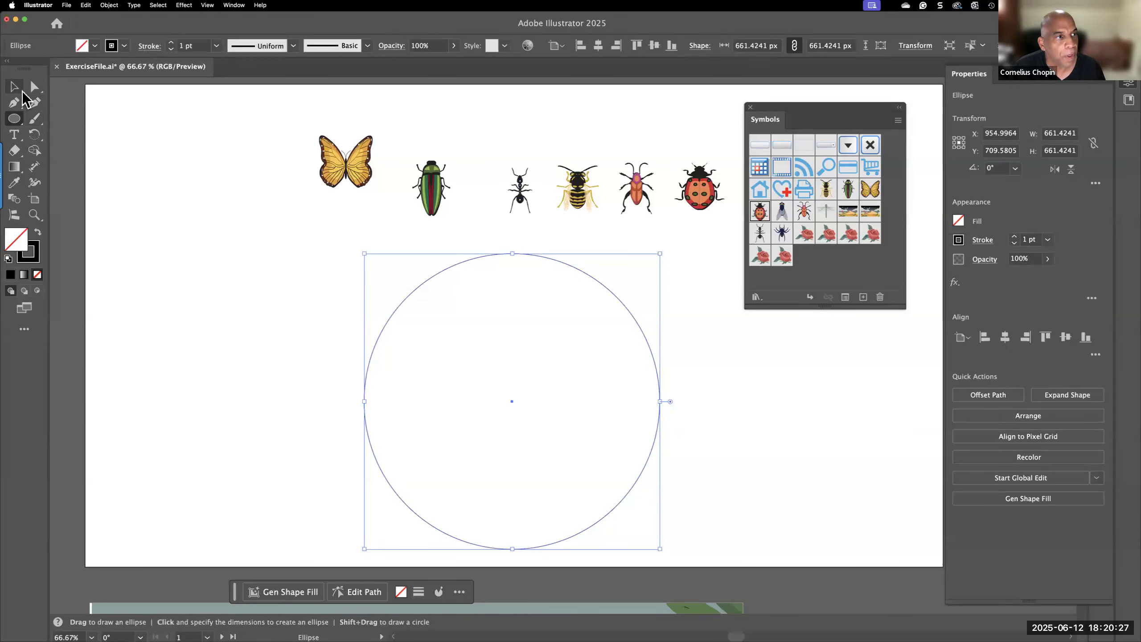
Step: Move the circle up and to the right beneath the insect row, deselect it and close the Symbols panel
{"action": "left_click", "coordinate": [14, 86]}
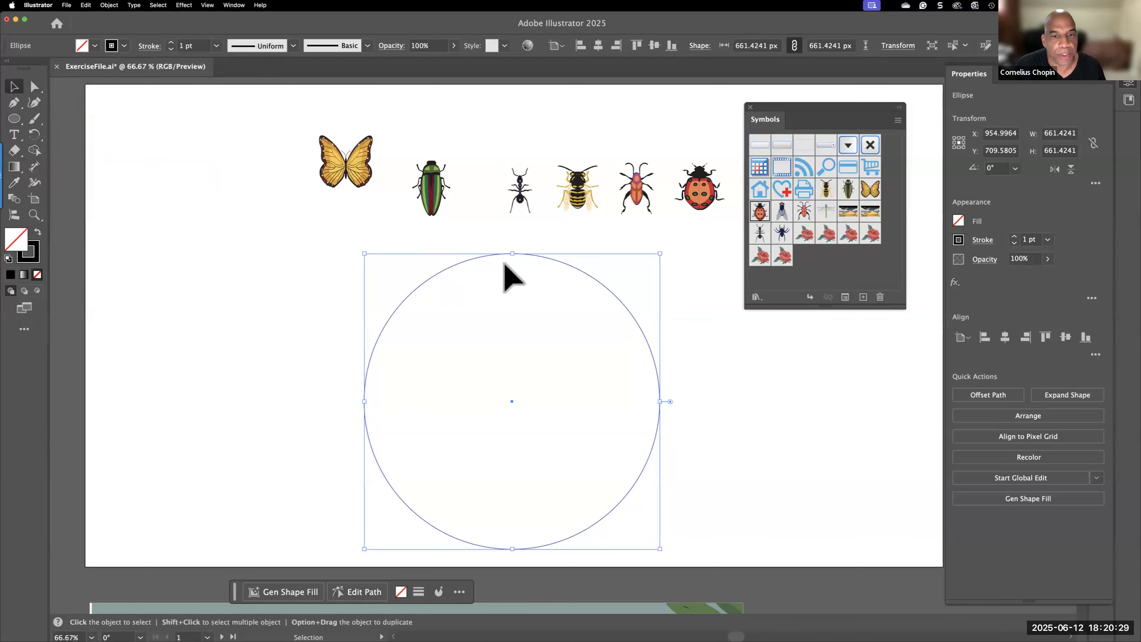
{"action": "left_click_drag", "start_coordinate": [547, 257], "coordinate": [577, 241]}
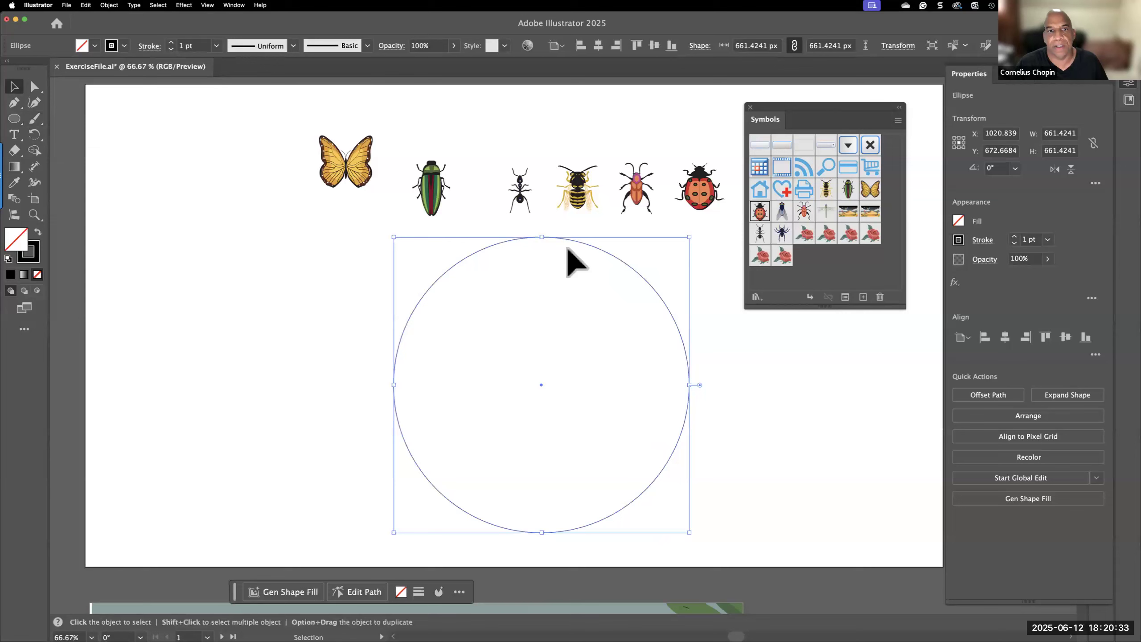
{"action": "left_click", "coordinate": [720, 267]}
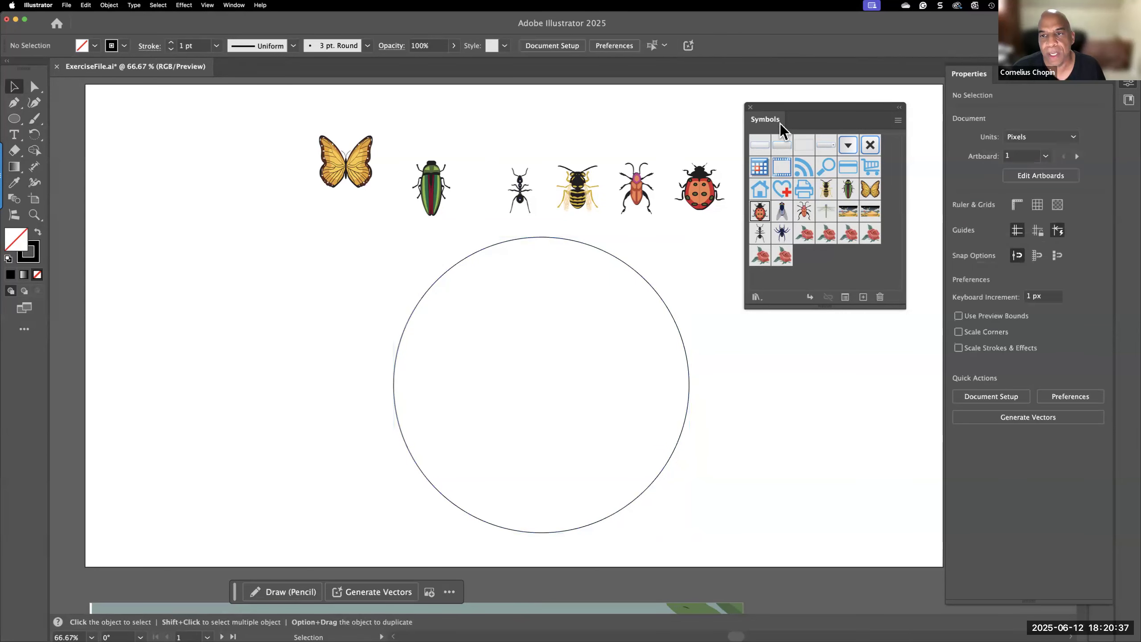
{"action": "left_click", "coordinate": [751, 107]}
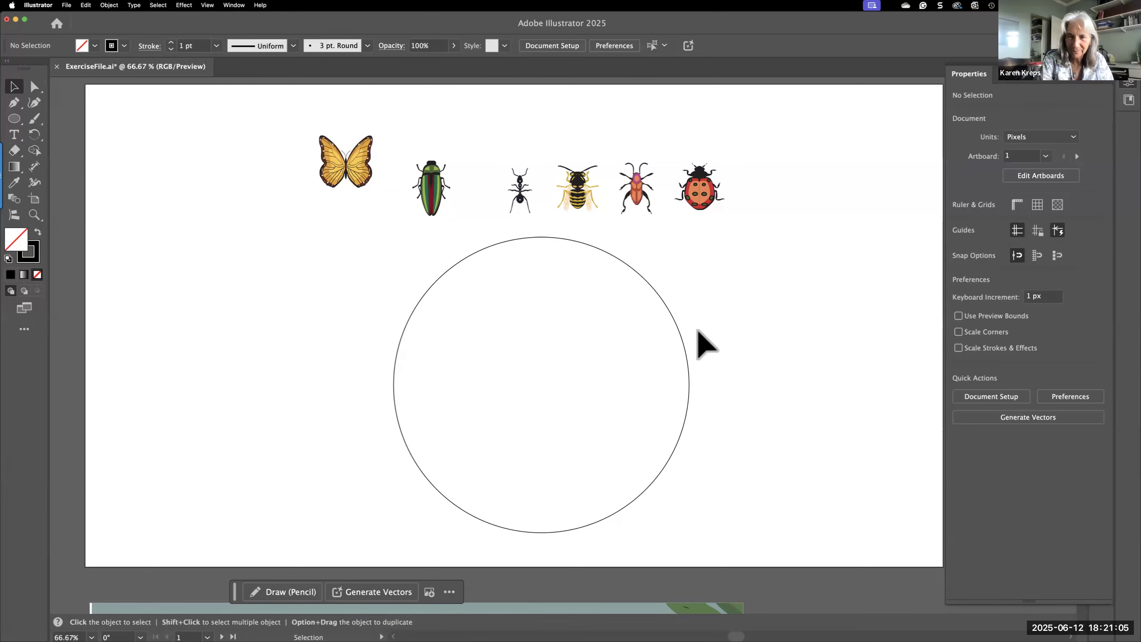
Step: Attach all six insect symbols to the circle using Objects on Path, and deselect the result
{"action": "left_click_drag", "start_coordinate": [279, 109], "coordinate": [802, 547]}
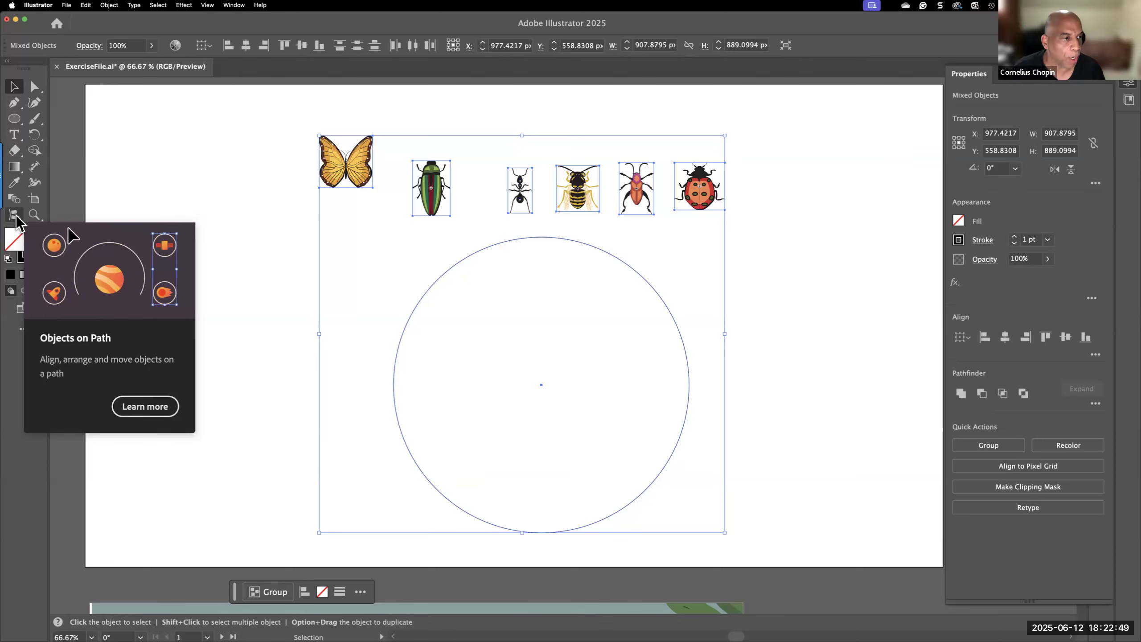
{"action": "left_click", "coordinate": [14, 215]}
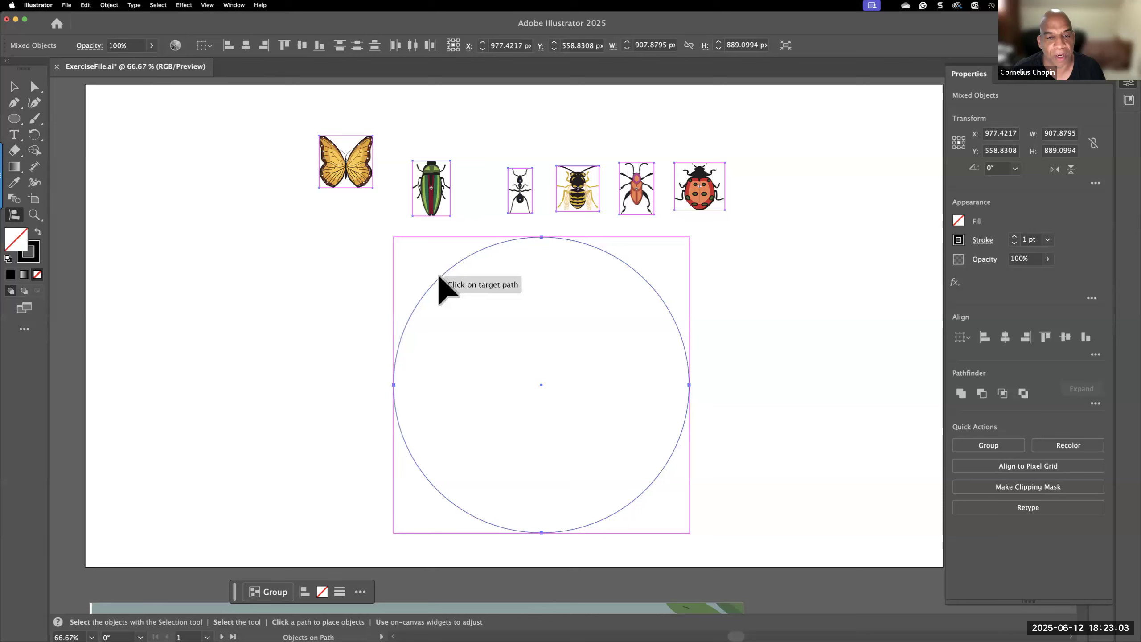
{"action": "left_click", "coordinate": [441, 276]}
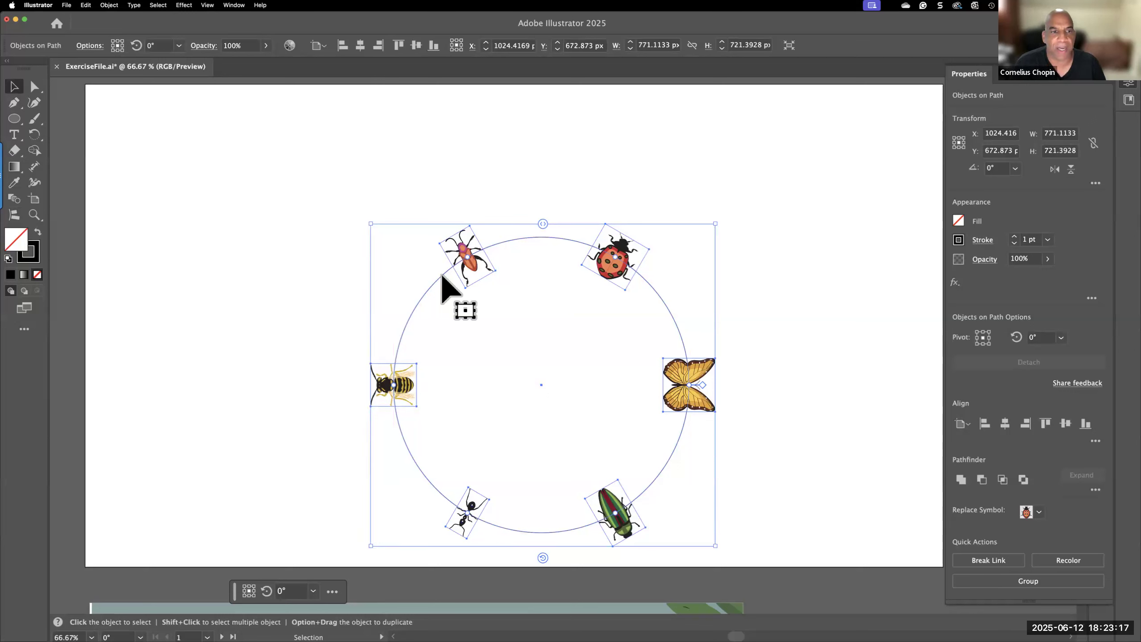
{"action": "left_click", "coordinate": [537, 382]}
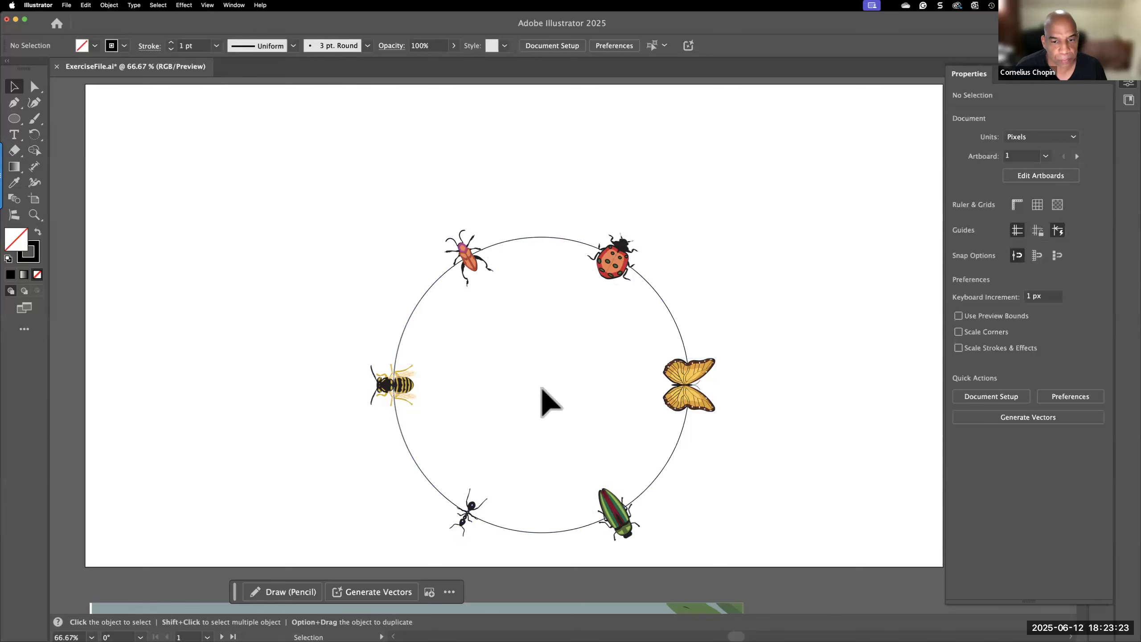
Step: Move the ring of insects higher on the artboard and scale it down to about 759 × 710 px
{"action": "left_click", "coordinate": [469, 263]}
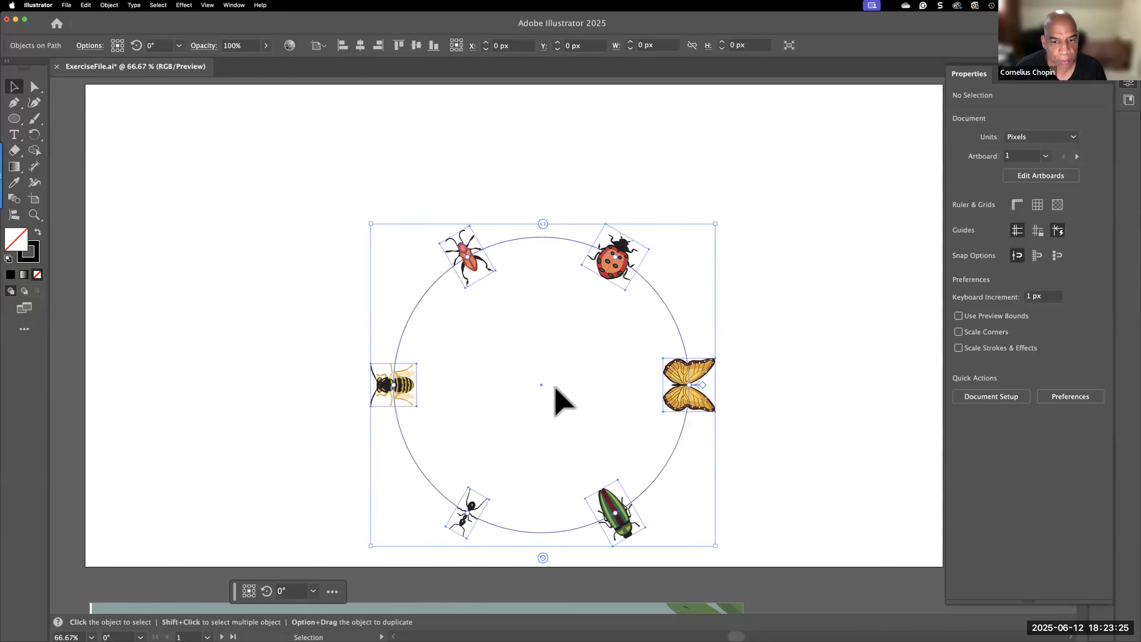
{"action": "left_click_drag", "start_coordinate": [540, 390], "coordinate": [540, 327]}
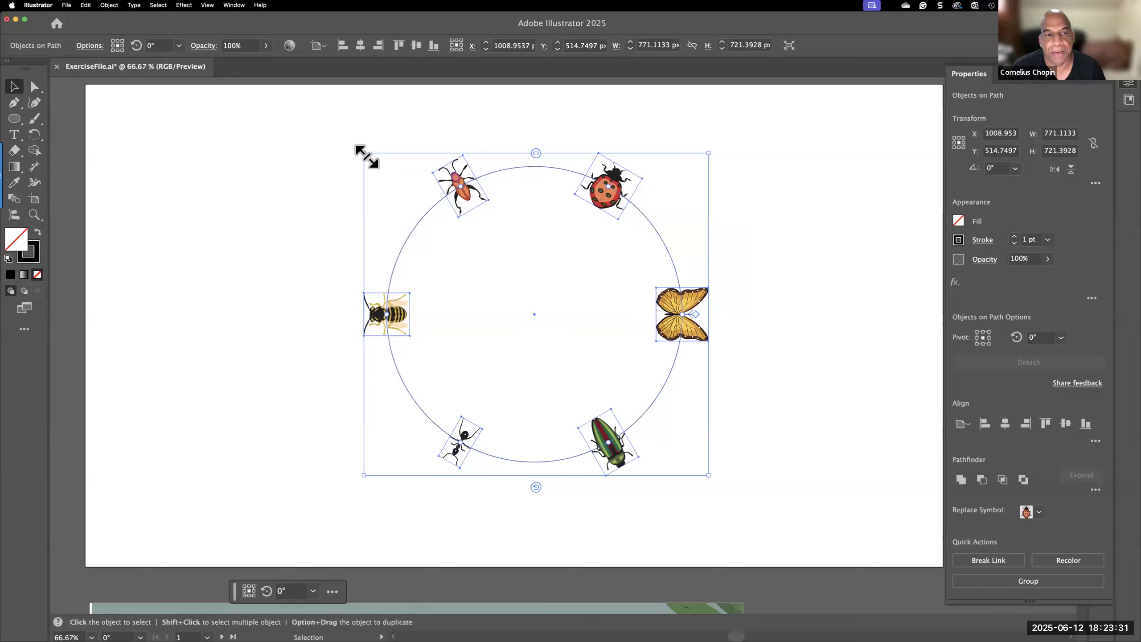
{"action": "left_click_drag", "start_coordinate": [364, 155], "coordinate": [319, 160]}
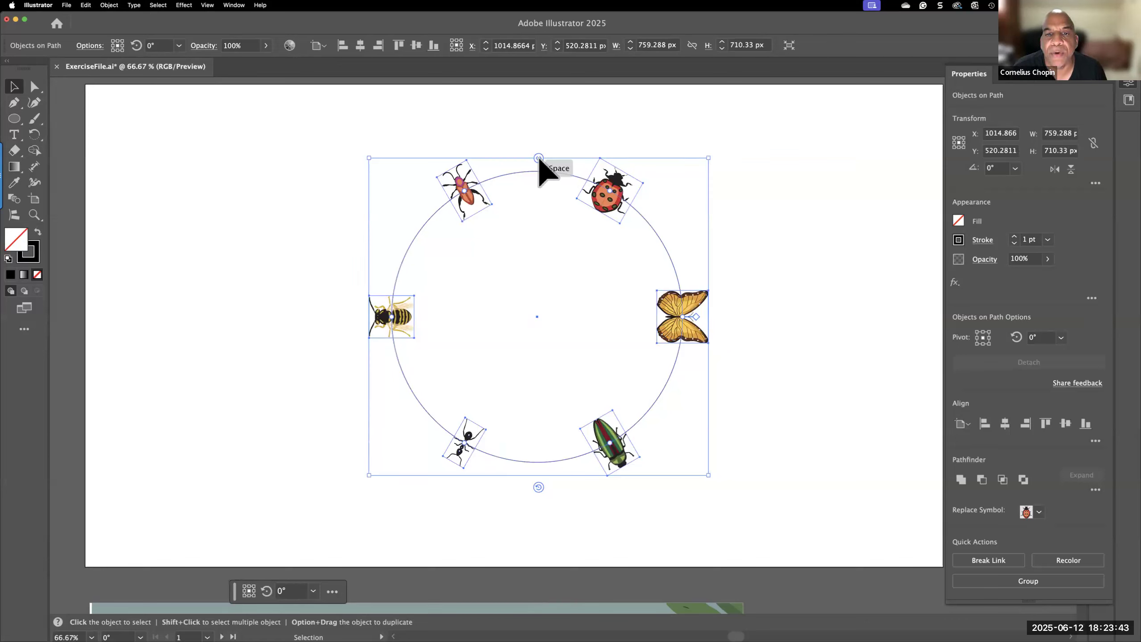
Step: Try adjusting the spacing between the insects with Space, and shift them slightly along the circle with Move All
{"action": "left_click_drag", "start_coordinate": [540, 158], "coordinate": [644, 158]}
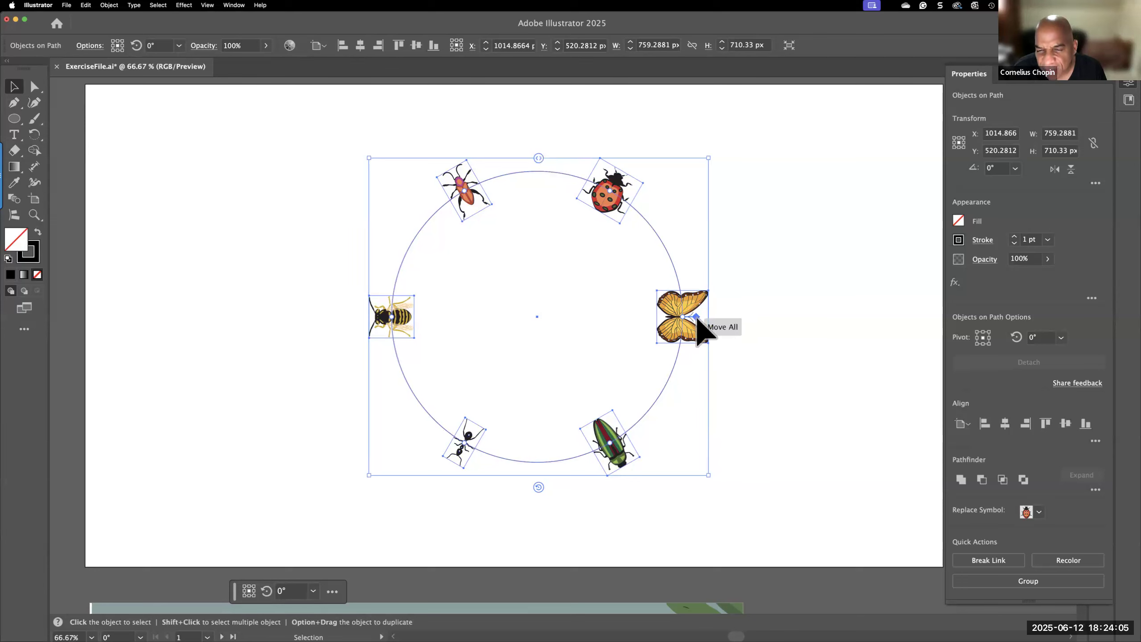
{"action": "mouse_move", "coordinate": [698, 318]}
{"action": "left_mouse_down"}
{"action": "mouse_move", "coordinate": [652, 441]}
{"action": "mouse_move", "coordinate": [480, 429]}
{"action": "mouse_move", "coordinate": [461, 235]}
{"action": "mouse_move", "coordinate": [612, 250]}
{"action": "mouse_move", "coordinate": [642, 318]}
{"action": "mouse_move", "coordinate": [692, 321]}
{"action": "left_mouse_up"}
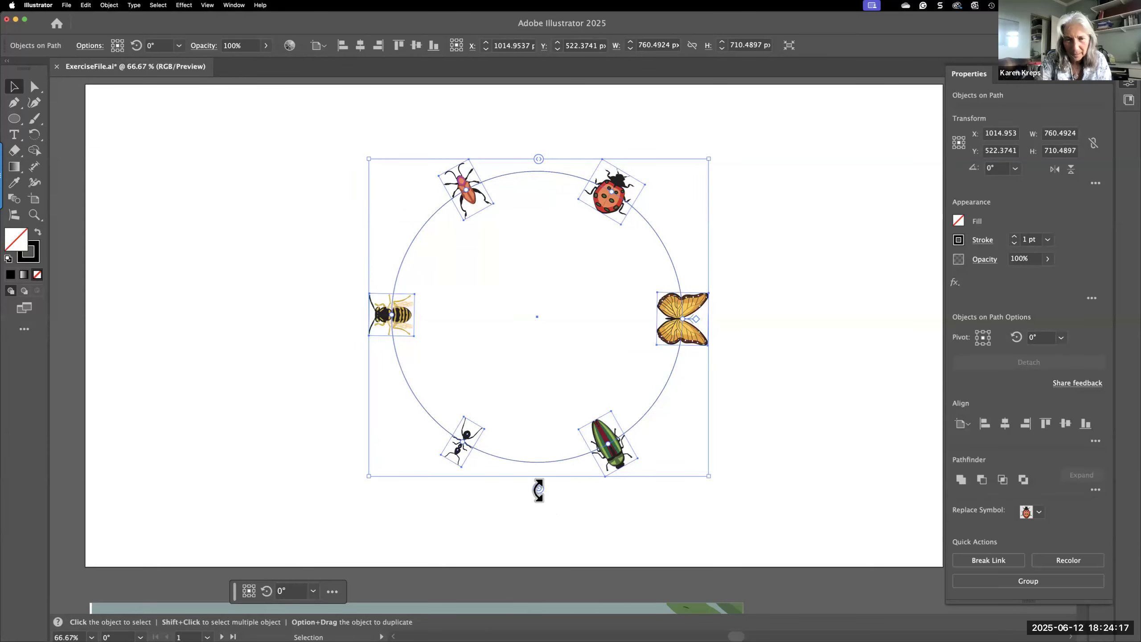
Step: Rotate all the insects on the path to about 270.6° so the bee and butterfly stand upright, and deselect the ring
{"action": "left_click_drag", "start_coordinate": [538, 488], "coordinate": [538, 489]}
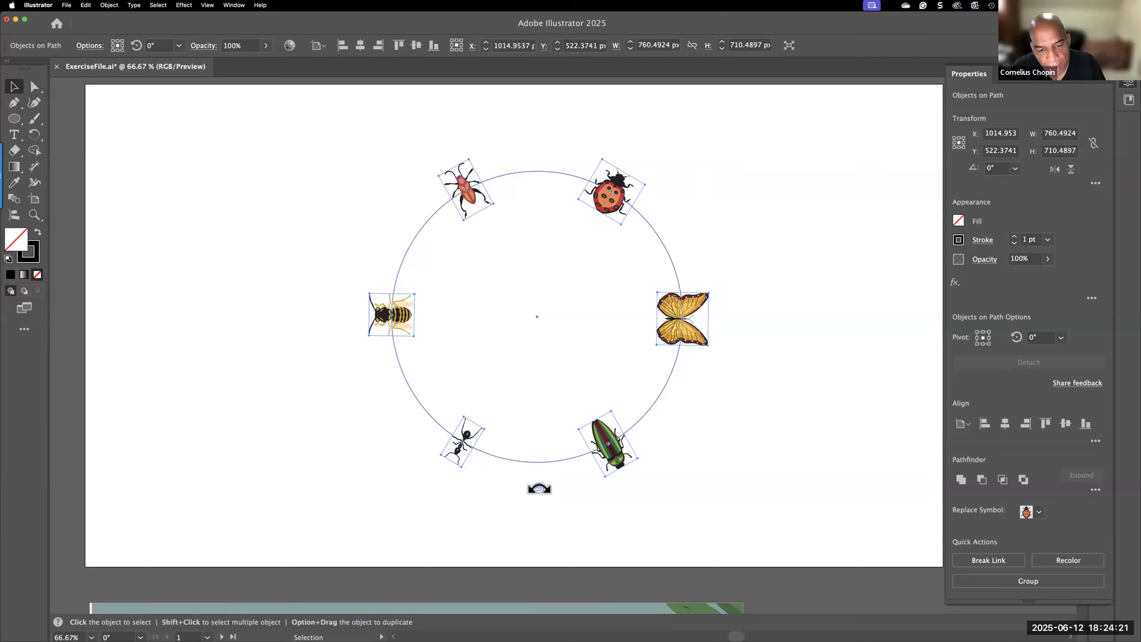
{"action": "left_click_drag", "start_coordinate": [539, 489], "coordinate": [587, 484]}
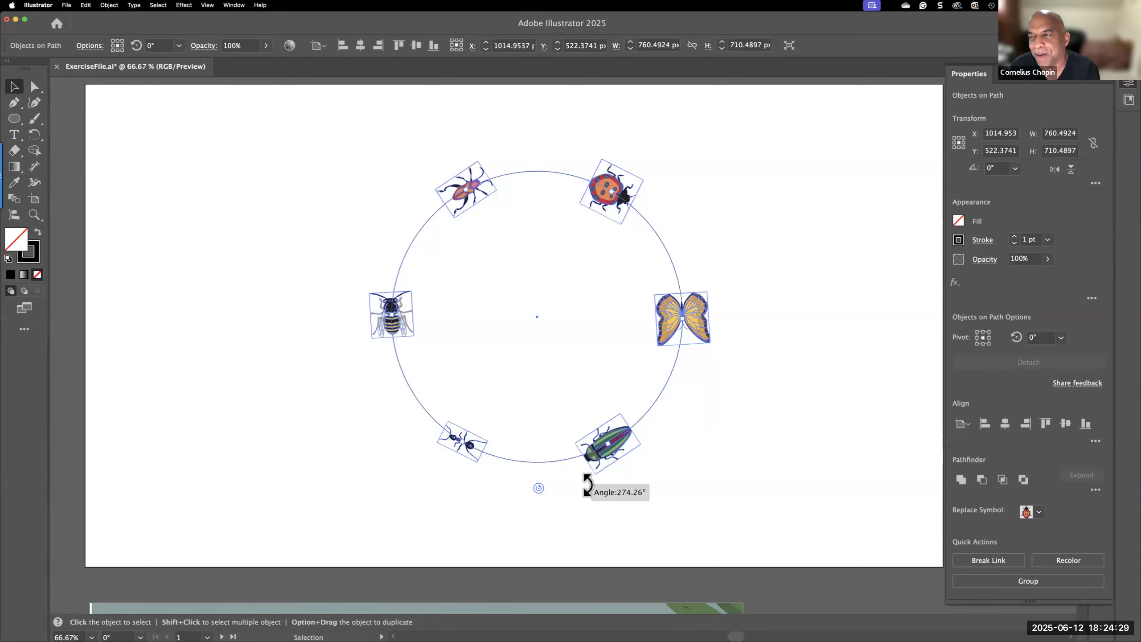
{"action": "left_click_drag", "start_coordinate": [588, 484], "coordinate": [586, 482]}
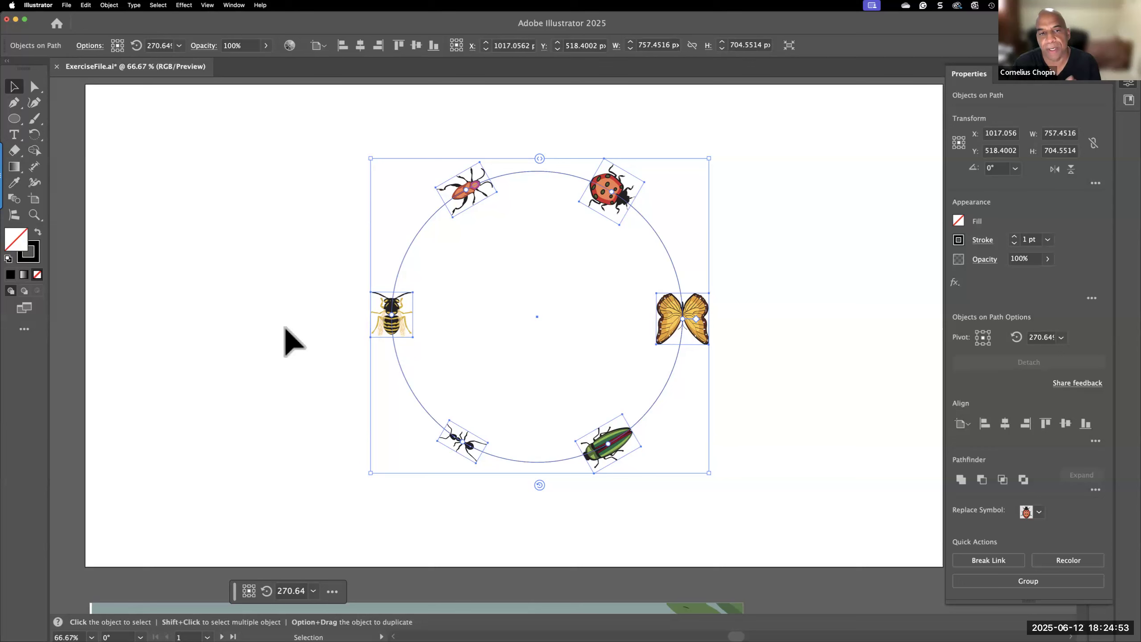
{"action": "left_click", "coordinate": [326, 337]}
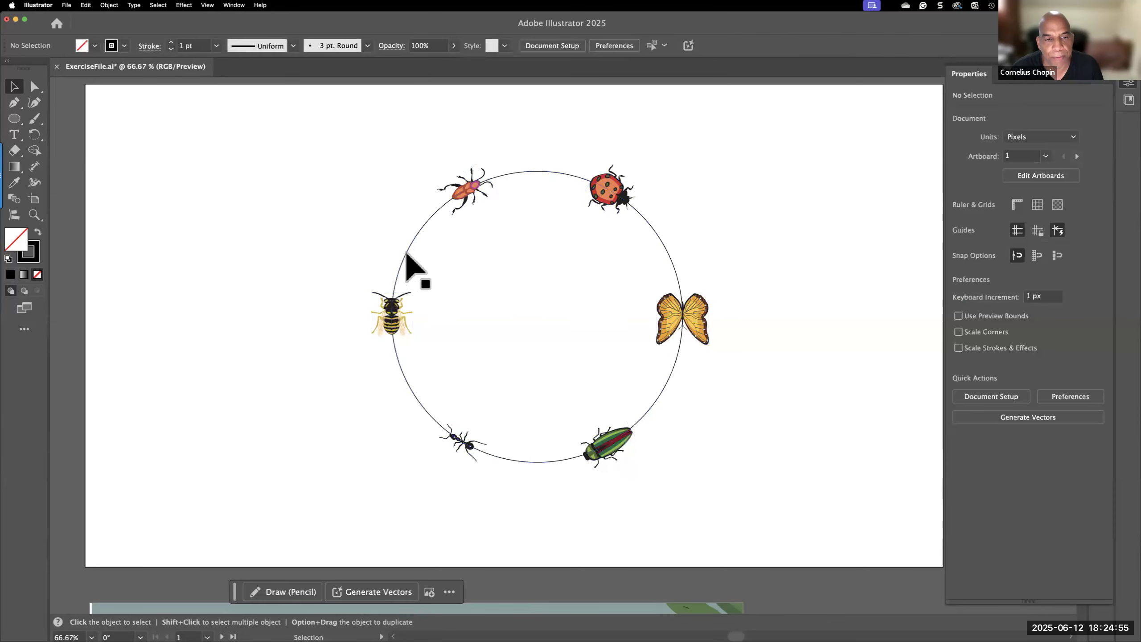
Step: Set the circular path's stroke to none so that only the insects show, and undo the stroke removal
{"action": "left_click", "coordinate": [30, 260]}
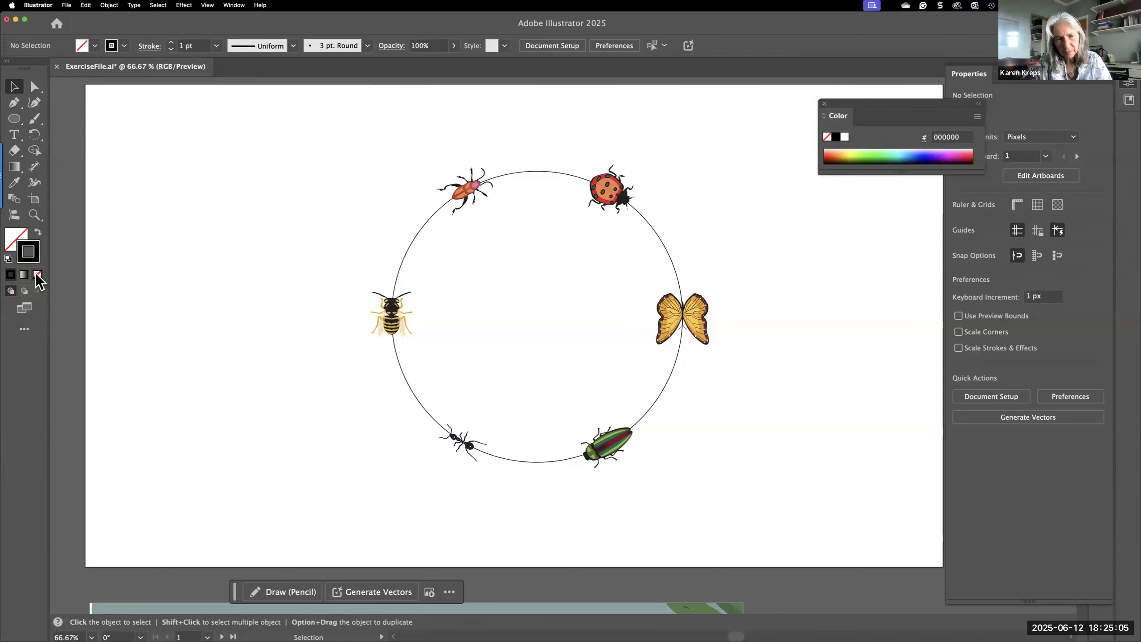
{"action": "left_click", "coordinate": [38, 275]}
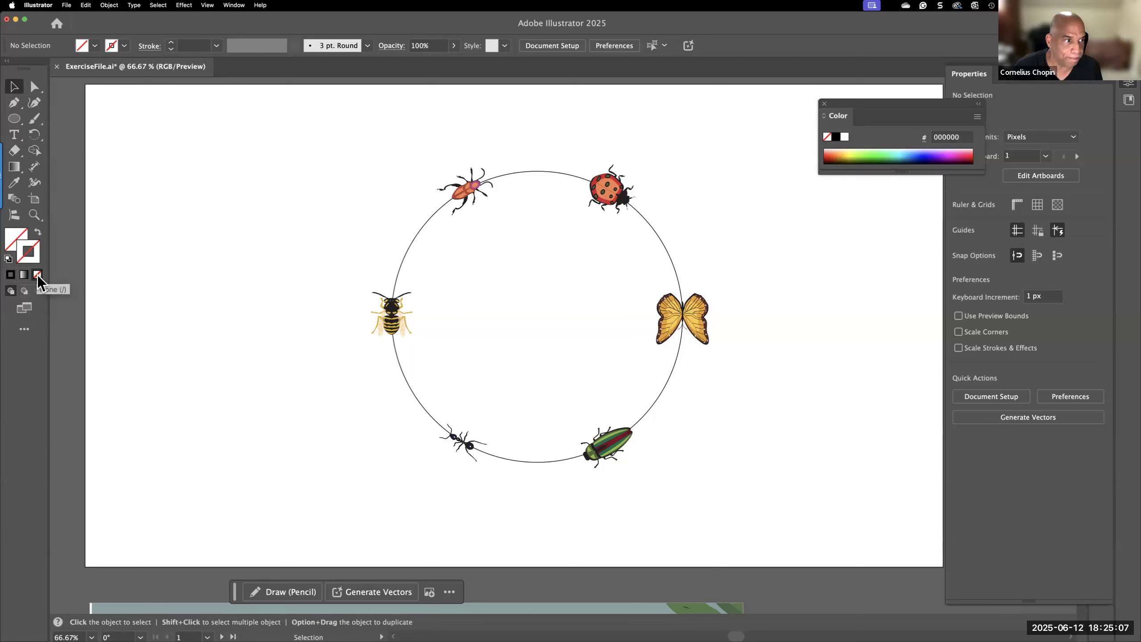
{"action": "left_click", "coordinate": [403, 272]}
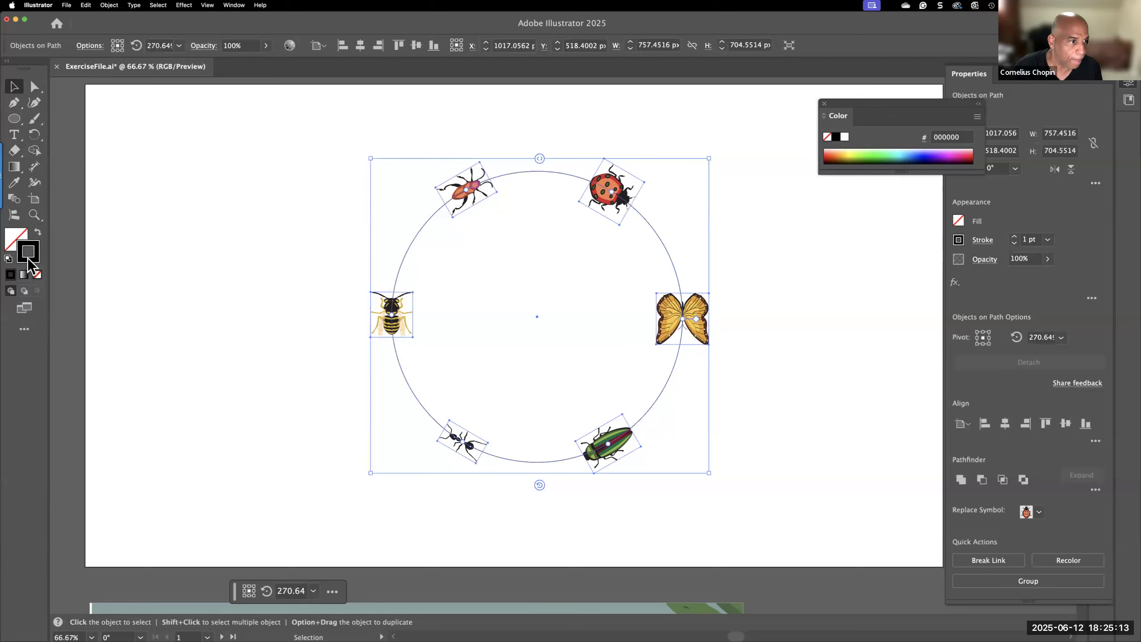
{"action": "left_click", "coordinate": [39, 277]}
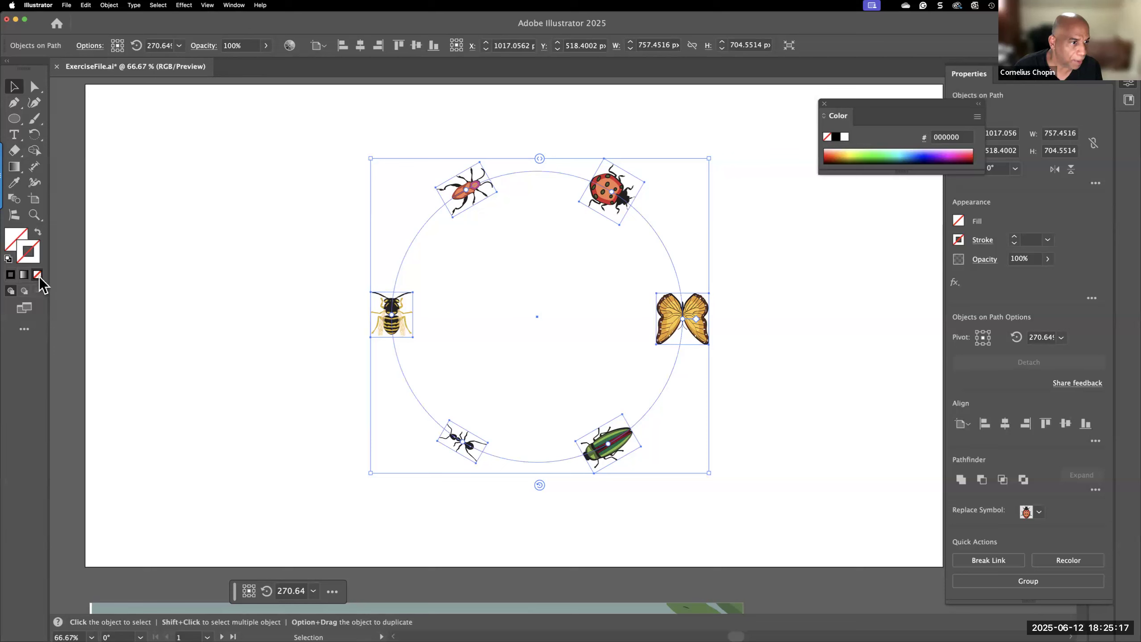
{"action": "left_click", "coordinate": [230, 293]}
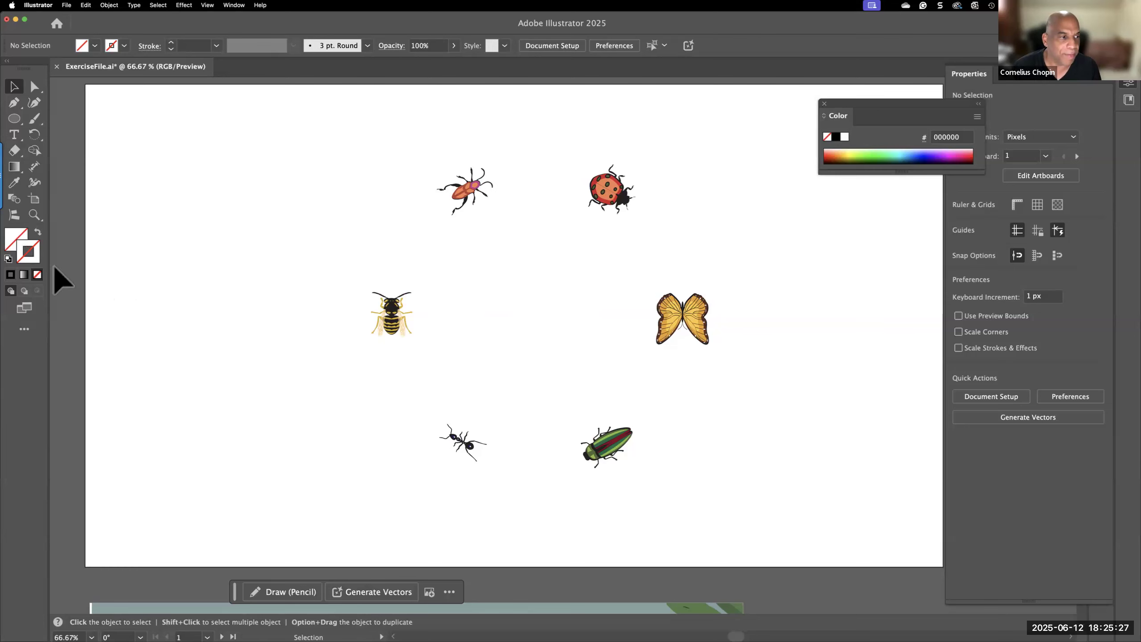
{"action": "key", "text": "super+z"}
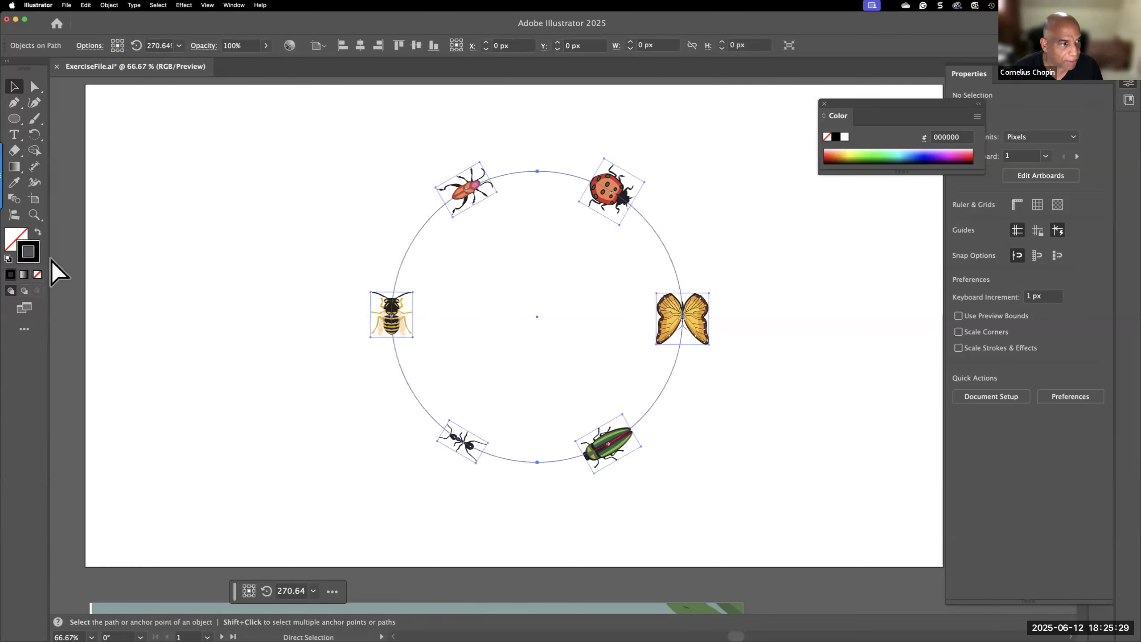
{"action": "left_click", "coordinate": [269, 304]}
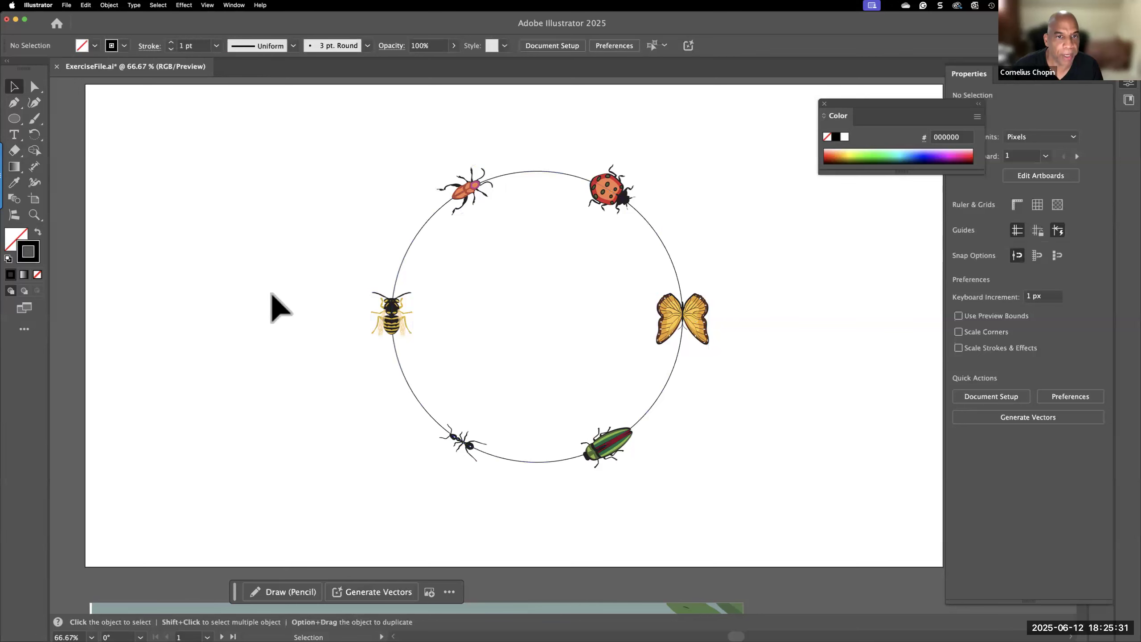
Step: Expand the Objects on Path ring into a regular group of insects and circle
{"action": "left_click", "coordinate": [412, 244]}
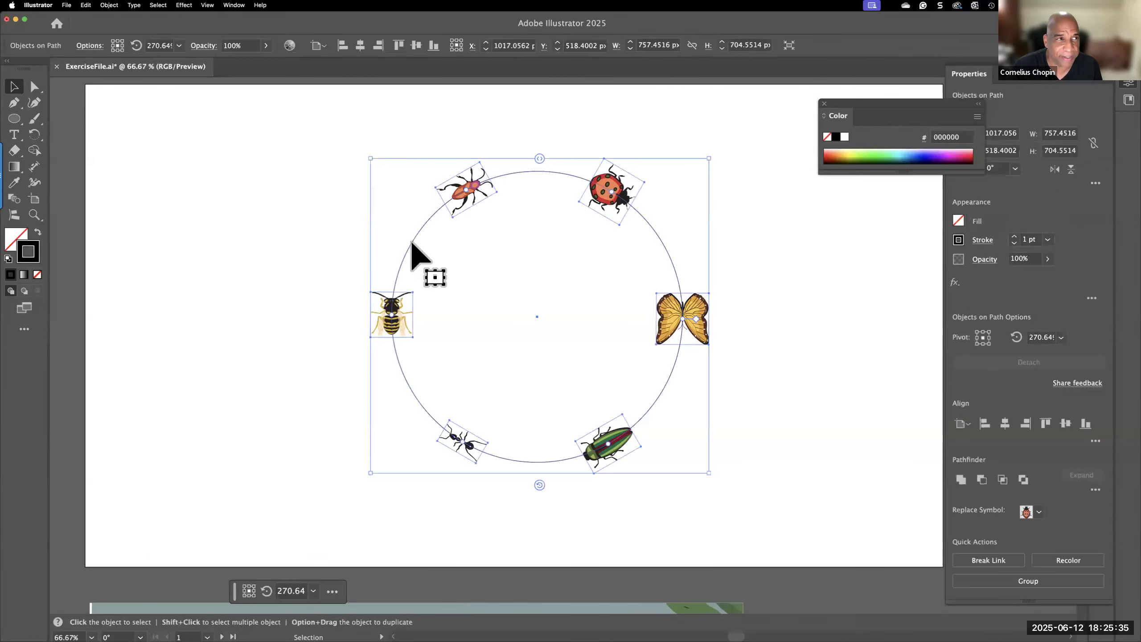
{"action": "left_click", "coordinate": [110, 5]}
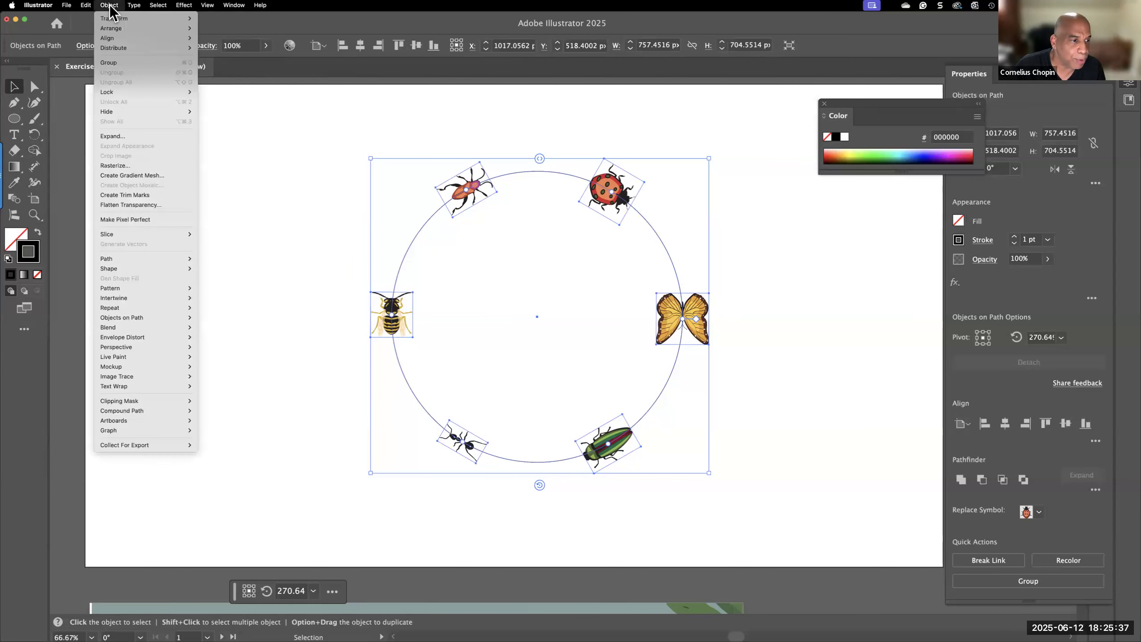
{"action": "mouse_move", "coordinate": [141, 319]}
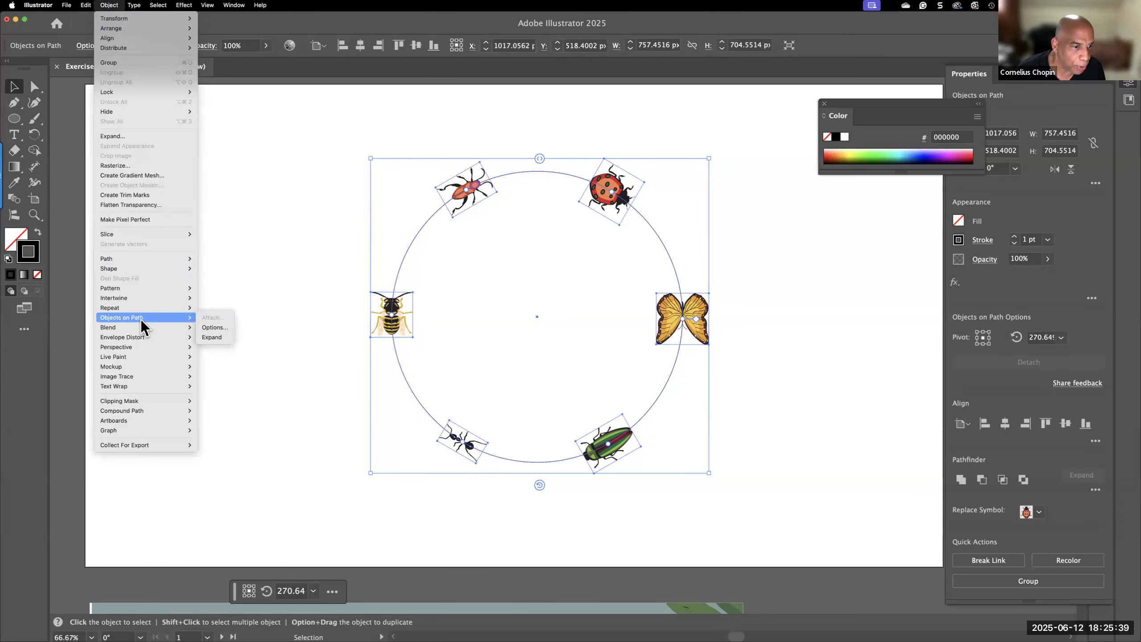
{"action": "left_click", "coordinate": [221, 336]}
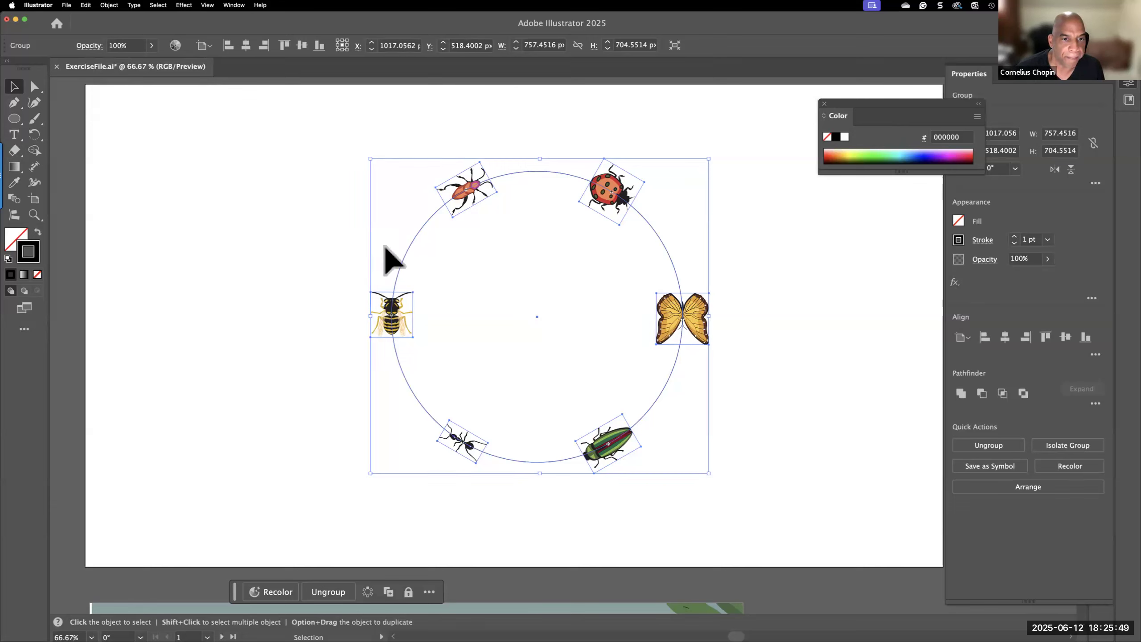
Step: Try deleting the circle's segment between the bee and the red beetle with Direct Selection, and undo the deletion
{"action": "left_click", "coordinate": [411, 248]}
{"action": "left_click", "coordinate": [35, 86]}
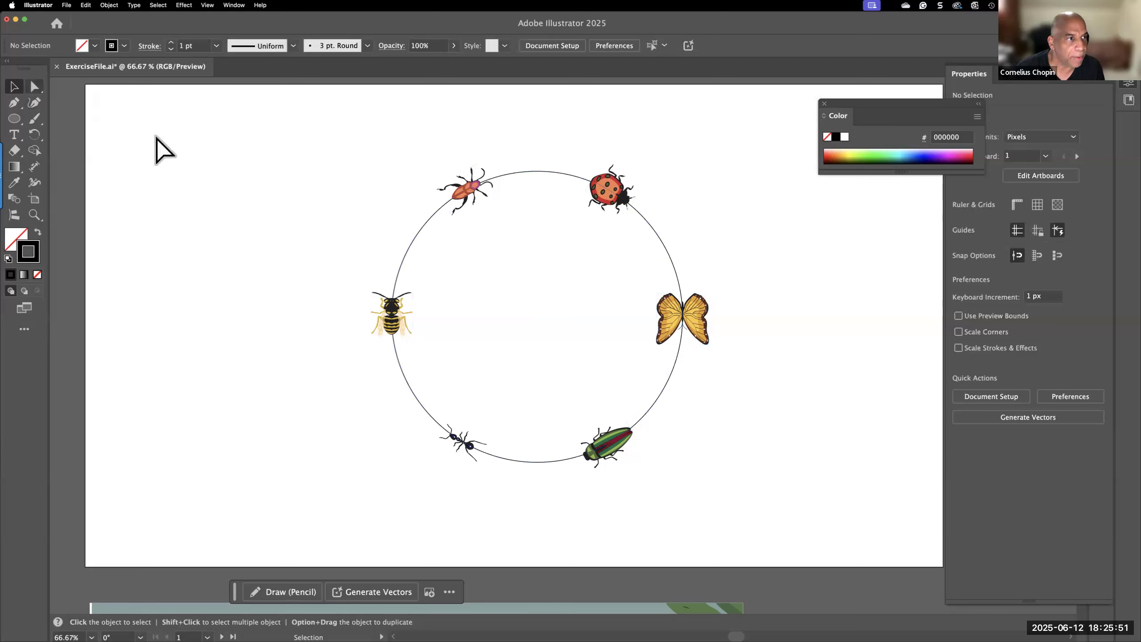
{"action": "left_click", "coordinate": [409, 248]}
{"action": "key", "text": "Delete"}
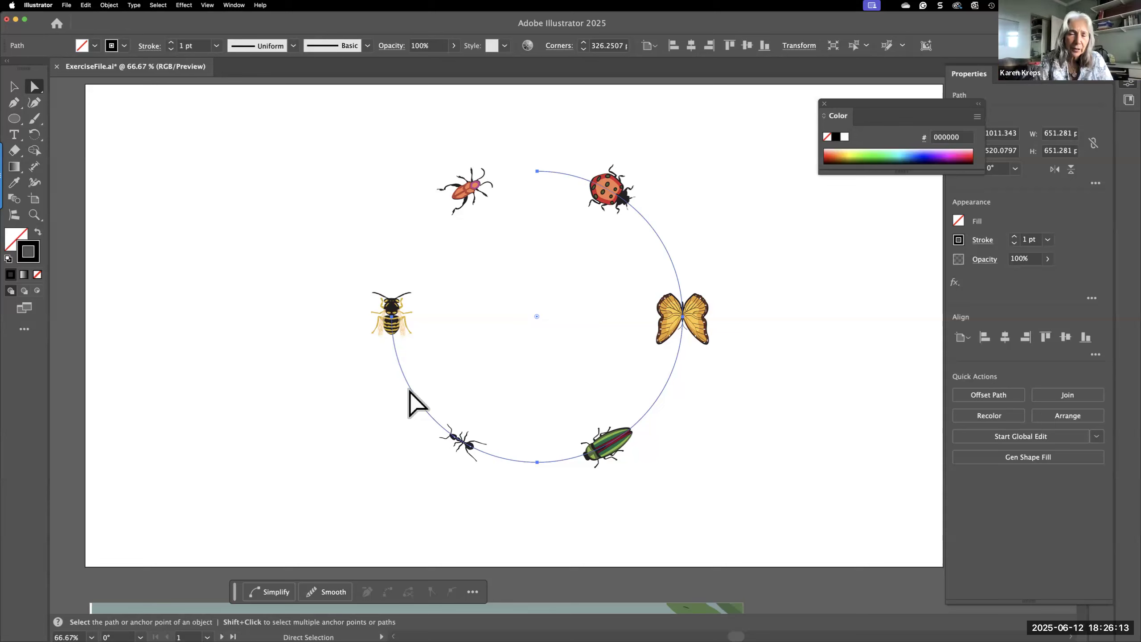
{"action": "key", "text": "super+z"}
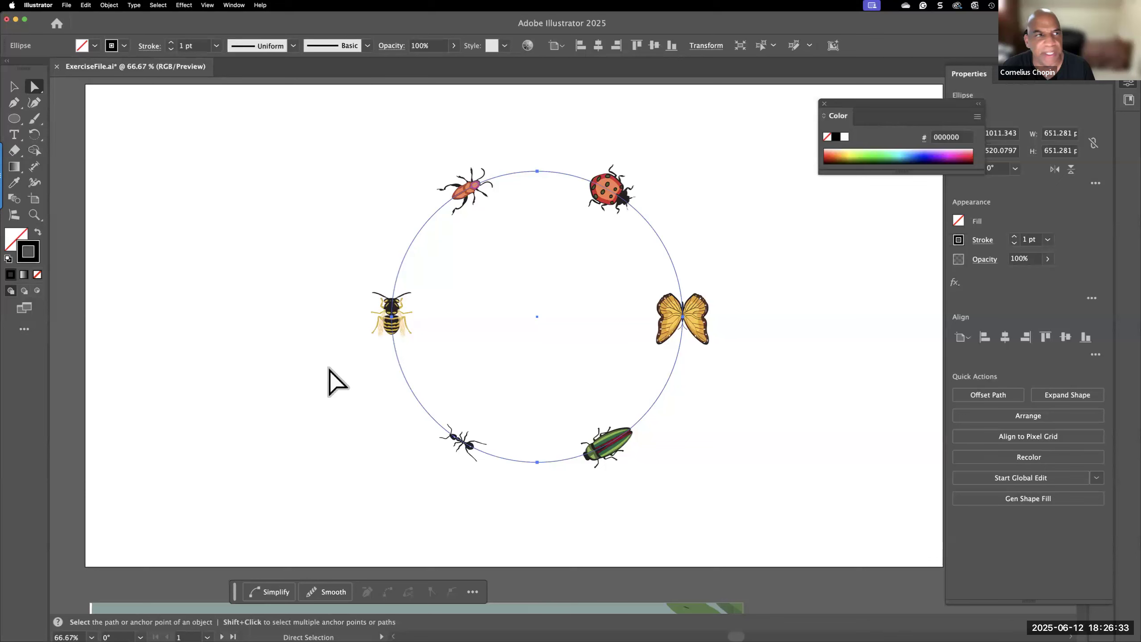
{"action": "left_click", "coordinate": [109, 4]}
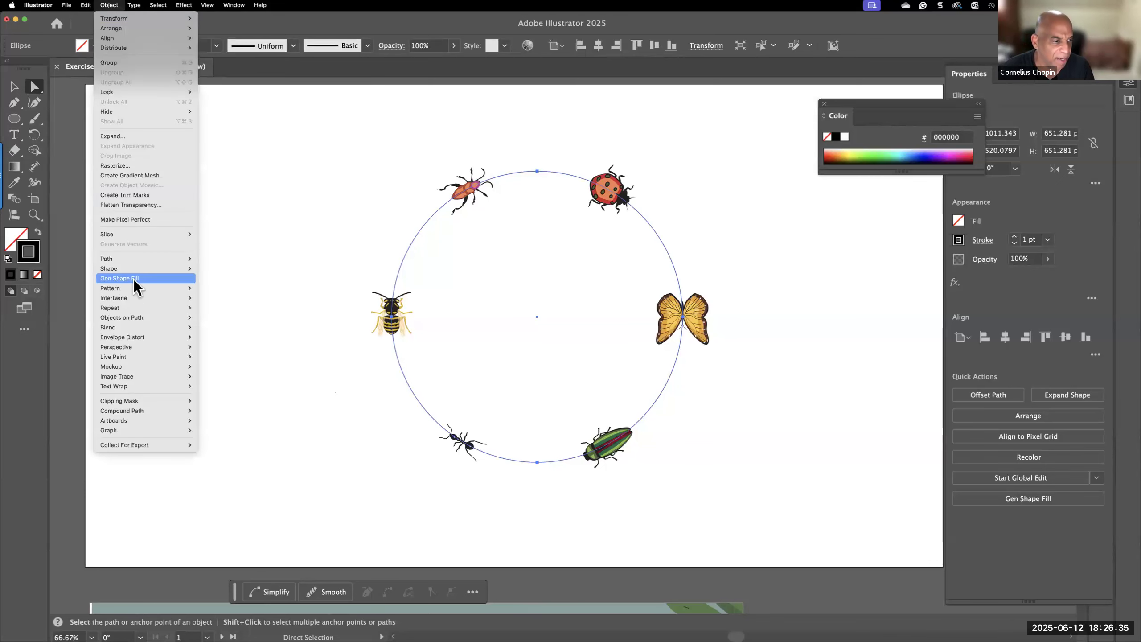
{"action": "mouse_move", "coordinate": [137, 318]}
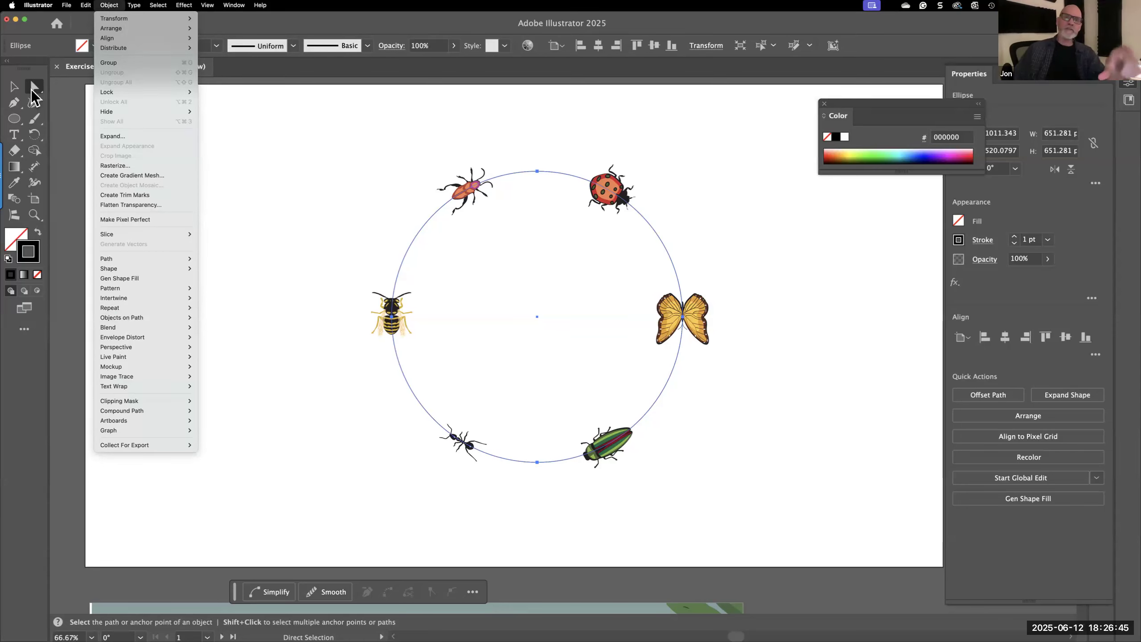
{"action": "left_click", "coordinate": [289, 171]}
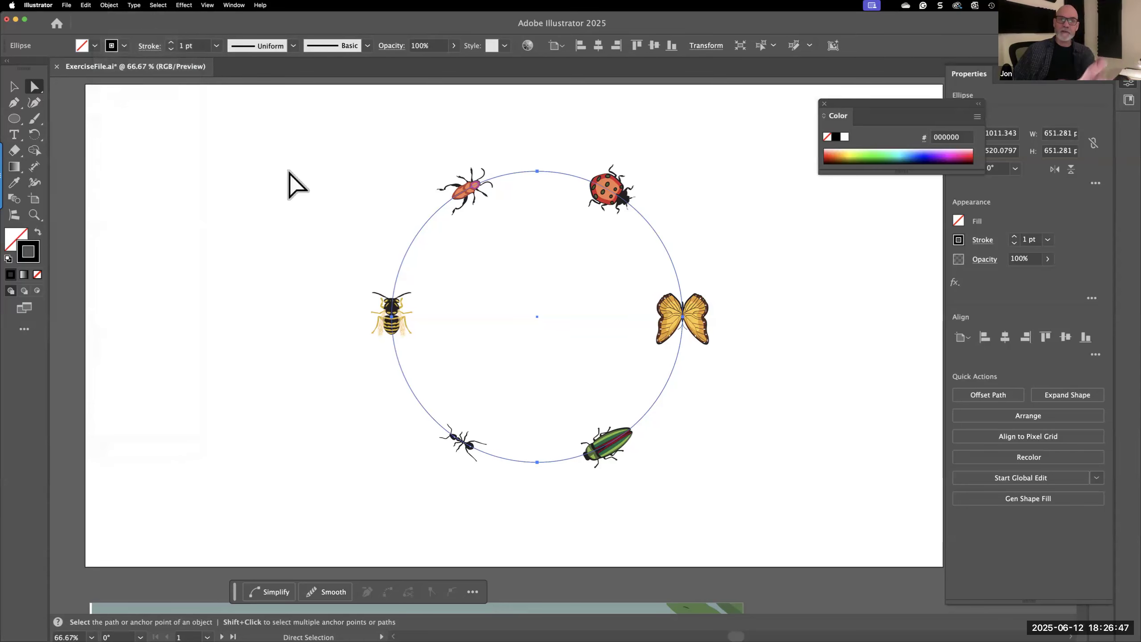
{"action": "left_click", "coordinate": [289, 171]}
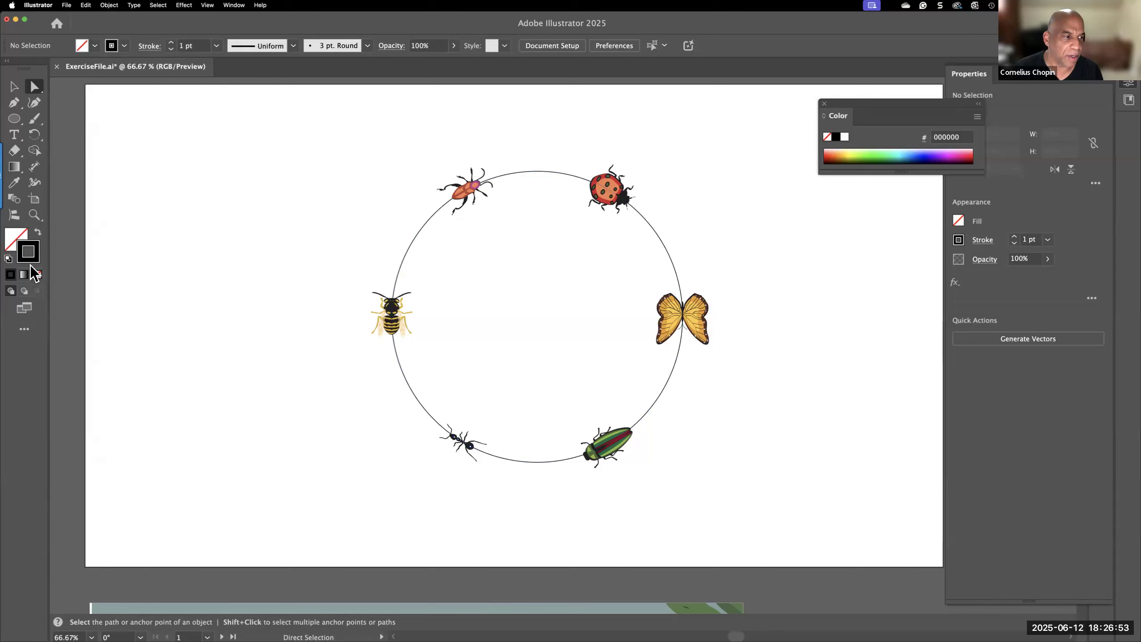
Step: Select only the circle's path within the expanded group, set its stroke to none, and deselect it
{"action": "left_click", "coordinate": [400, 268]}
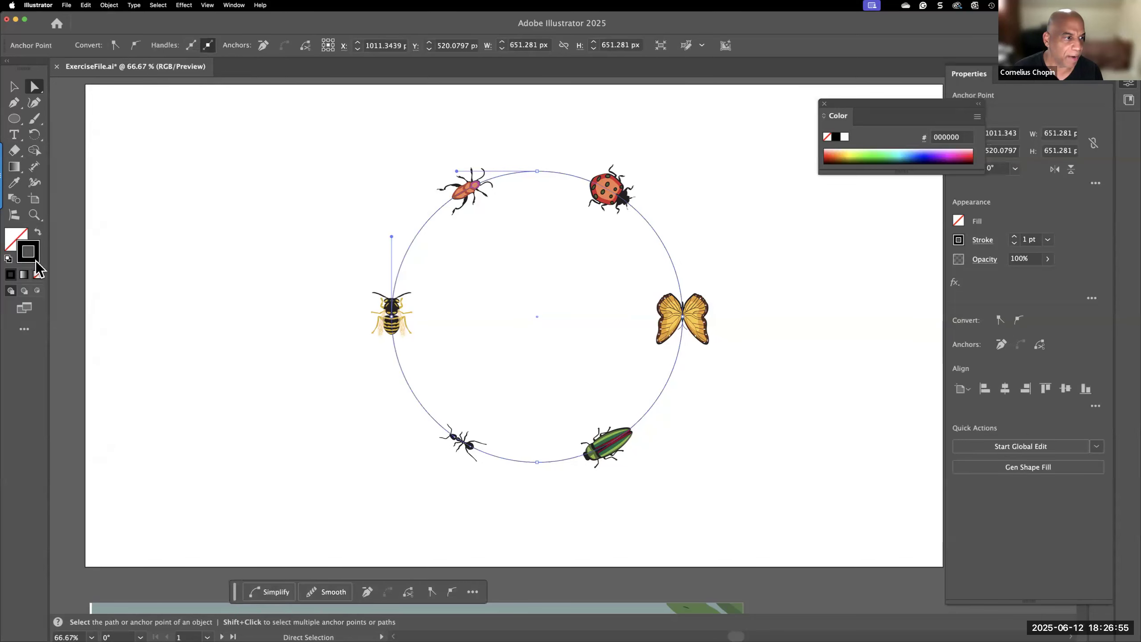
{"action": "left_click", "coordinate": [37, 274]}
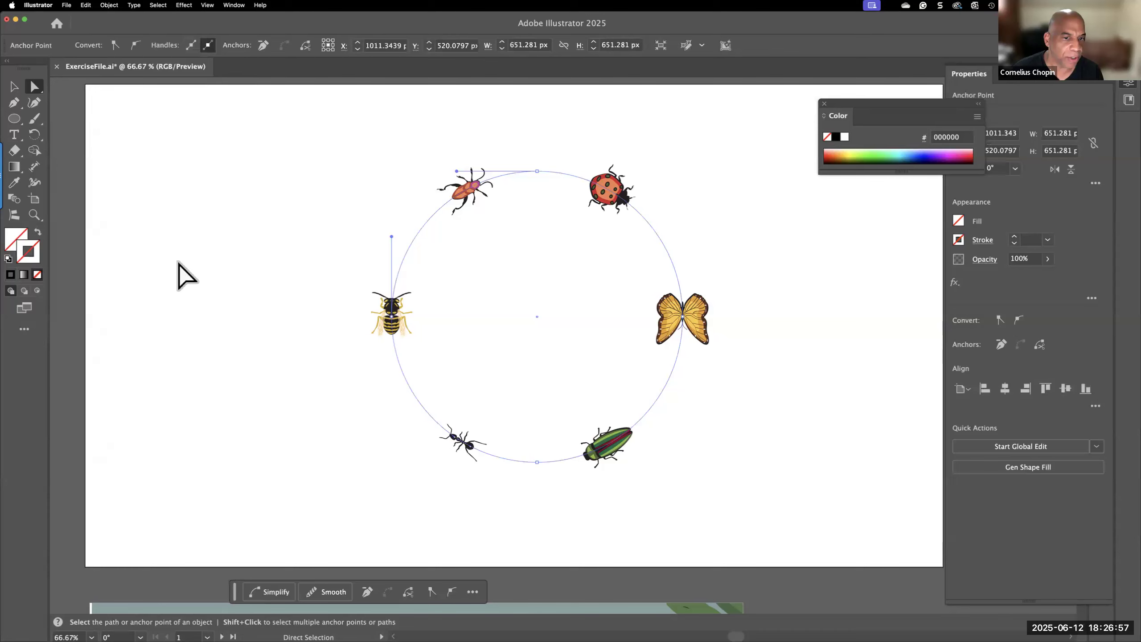
{"action": "left_click", "coordinate": [191, 270]}
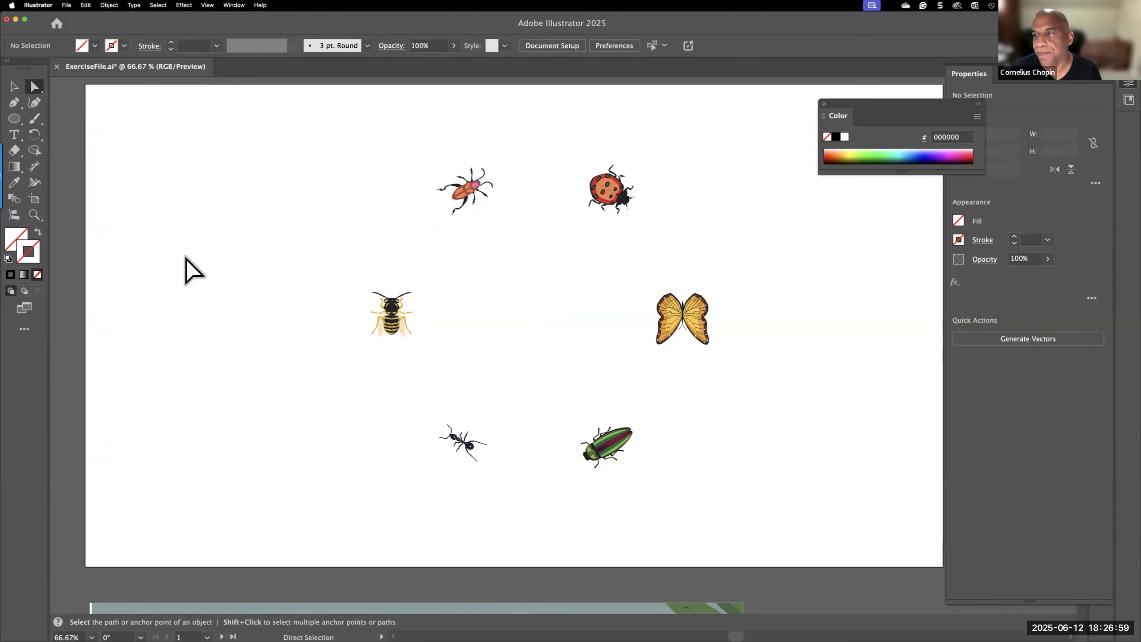
Step: Try shrinking the whole insect group proportionally to about 715 by 633 px, undo the resize, and deselect the group
{"action": "left_click", "coordinate": [13, 87]}
{"action": "left_click", "coordinate": [463, 190]}
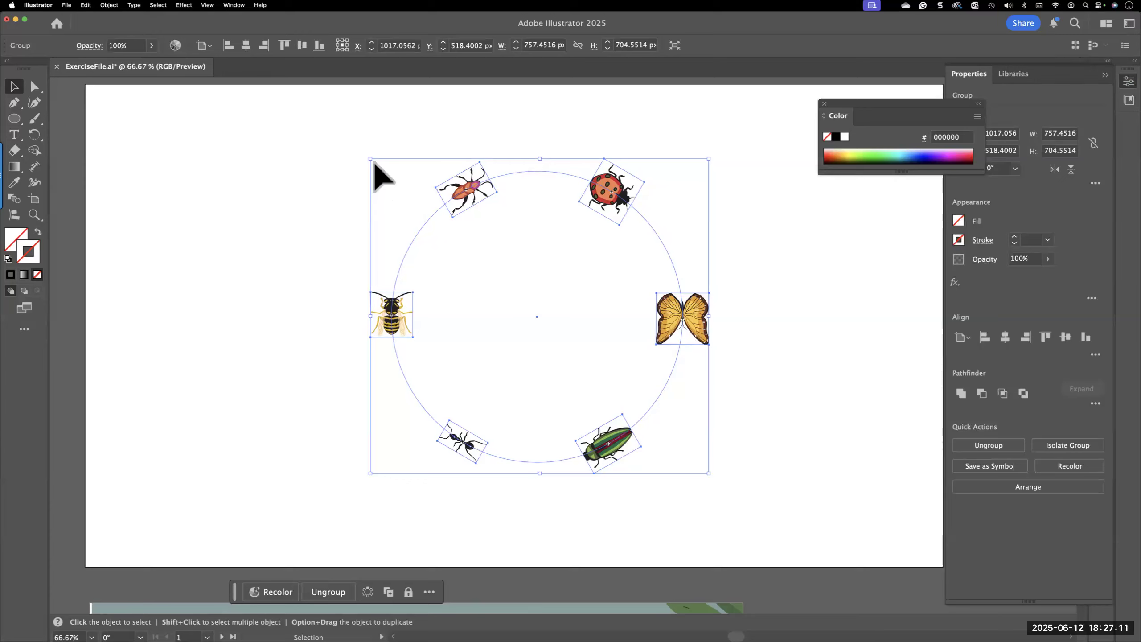
{"action": "left_click_drag", "start_coordinate": [371, 160], "coordinate": [393, 194]}
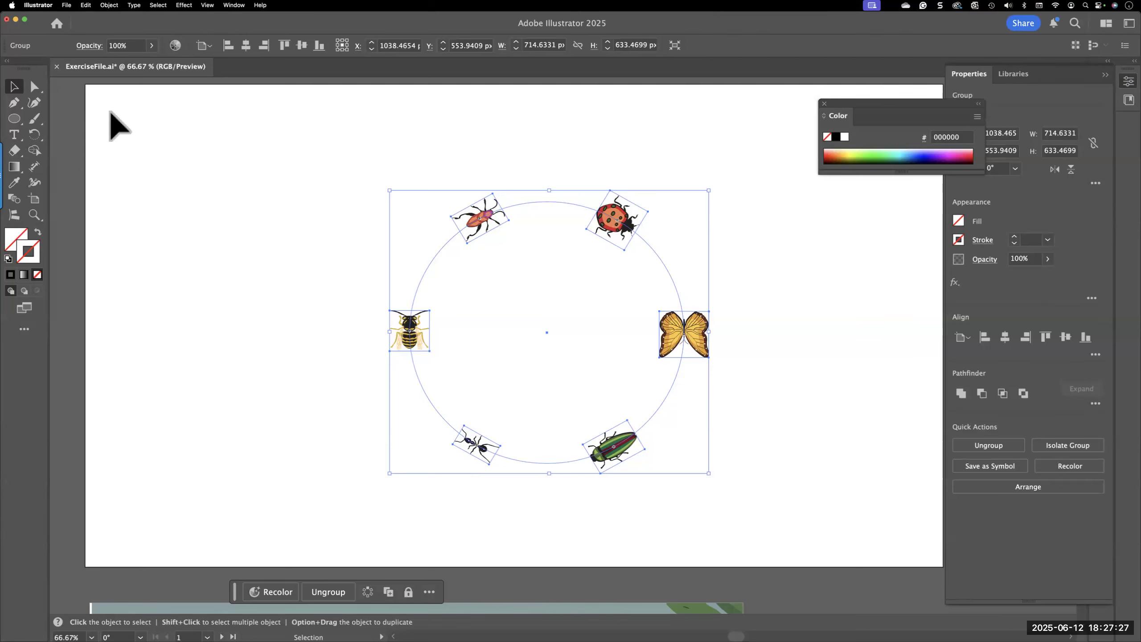
{"action": "left_click", "coordinate": [273, 172]}
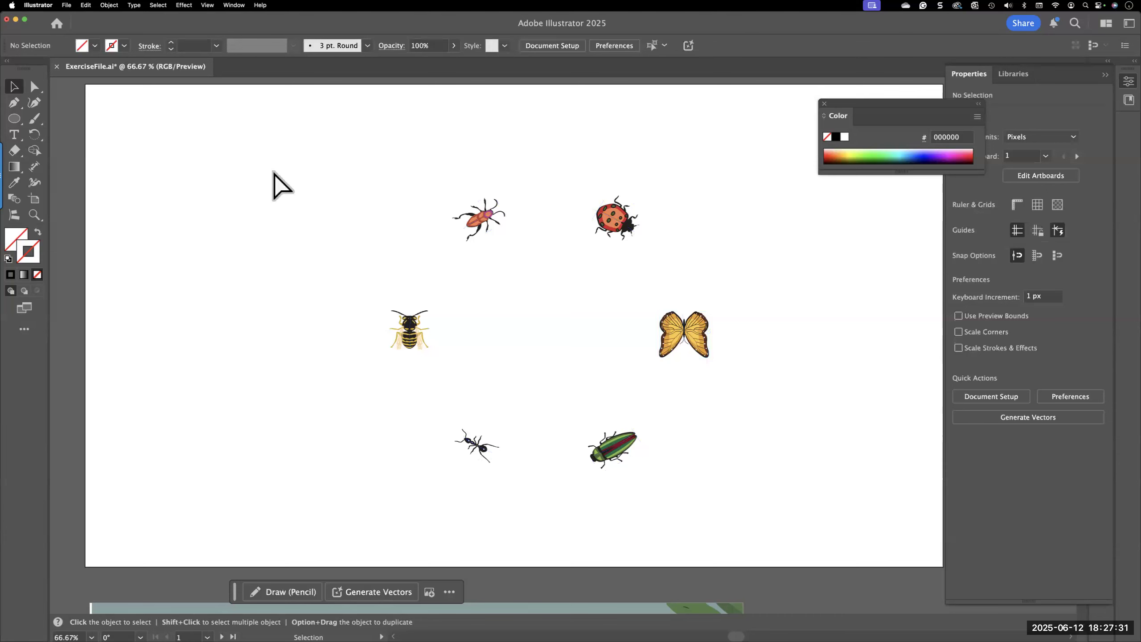
{"action": "key", "text": "super+z"}
{"action": "left_click", "coordinate": [305, 186]}
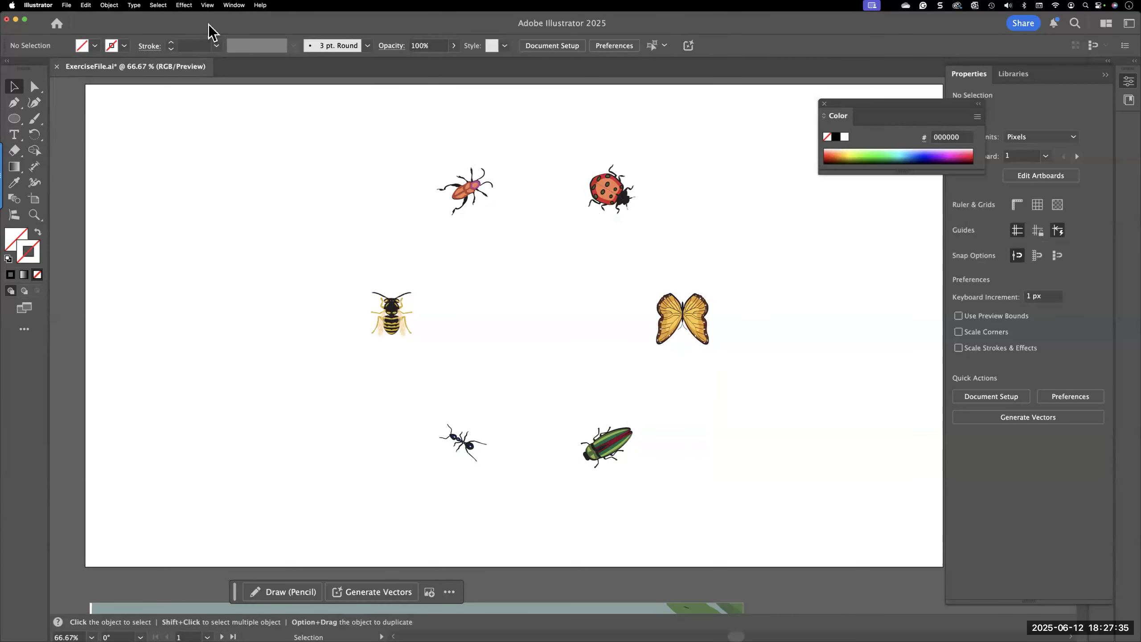
Step: Toggle between Outline and Preview display to examine the unstroked circle path running behind the insects
{"action": "left_click", "coordinate": [234, 6]}
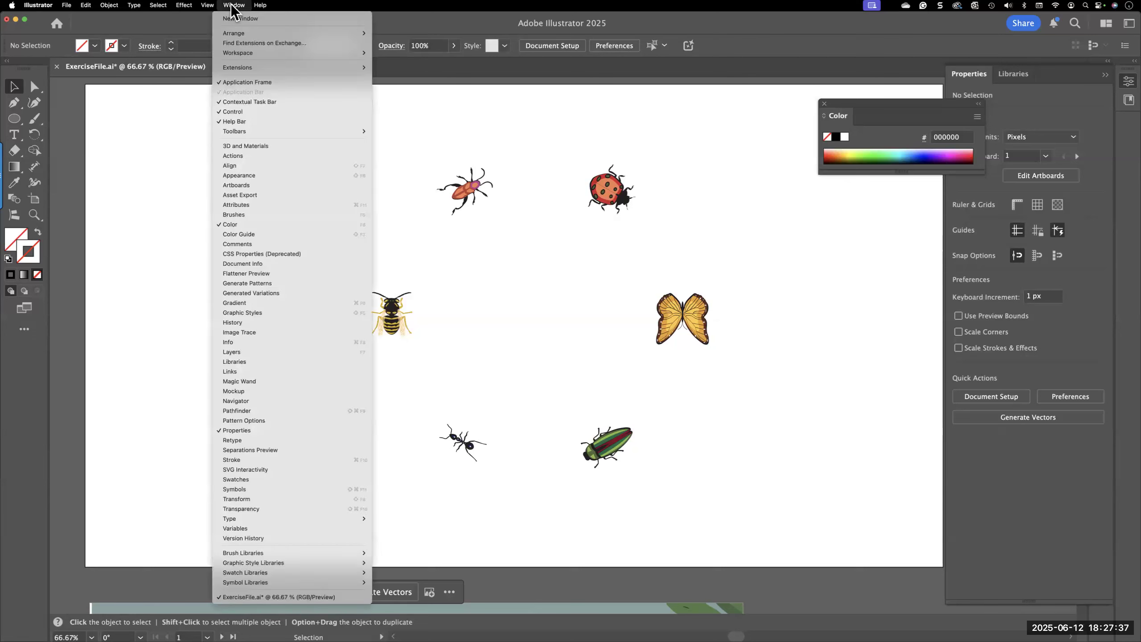
{"action": "left_click", "coordinate": [171, 204]}
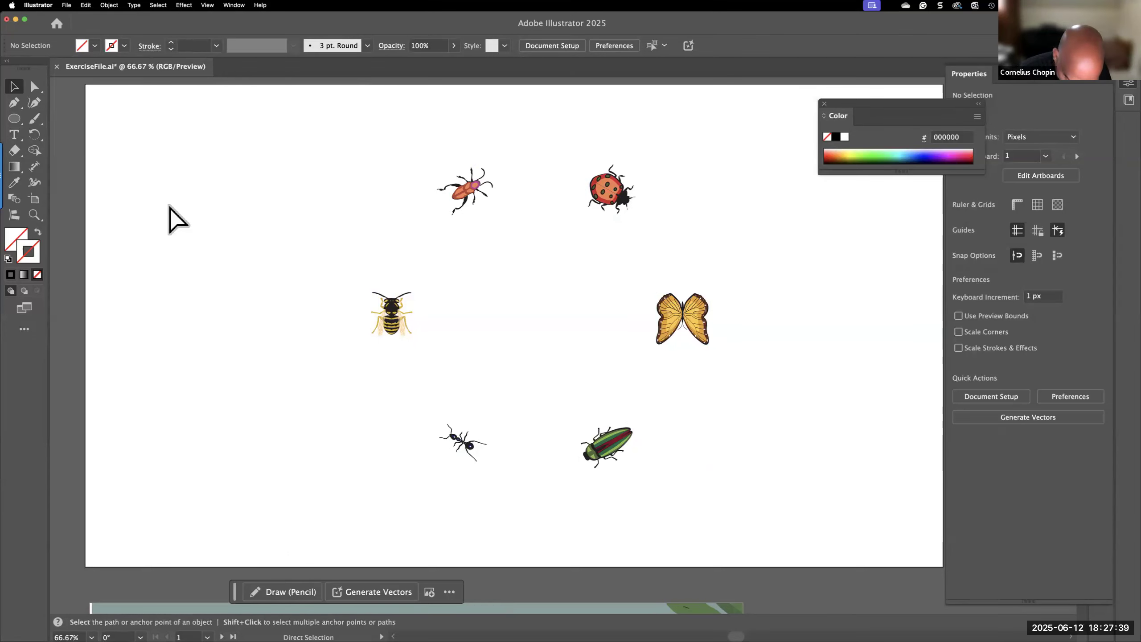
{"action": "key", "text": "super+y"}
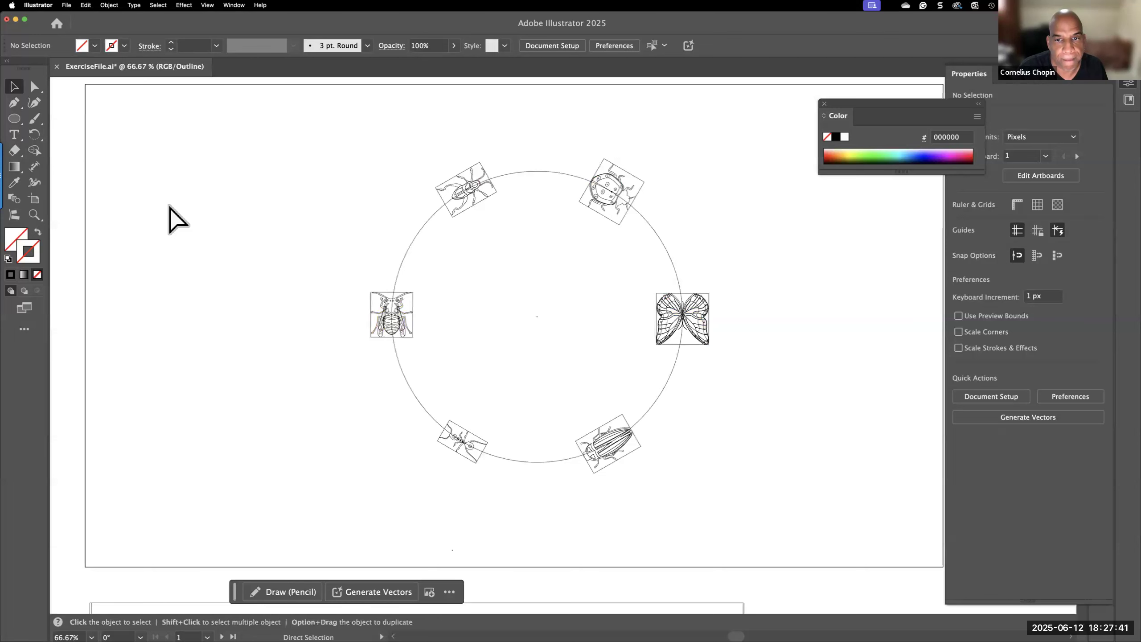
{"action": "key", "text": "super+y"}
{"action": "key", "text": "super+y"}
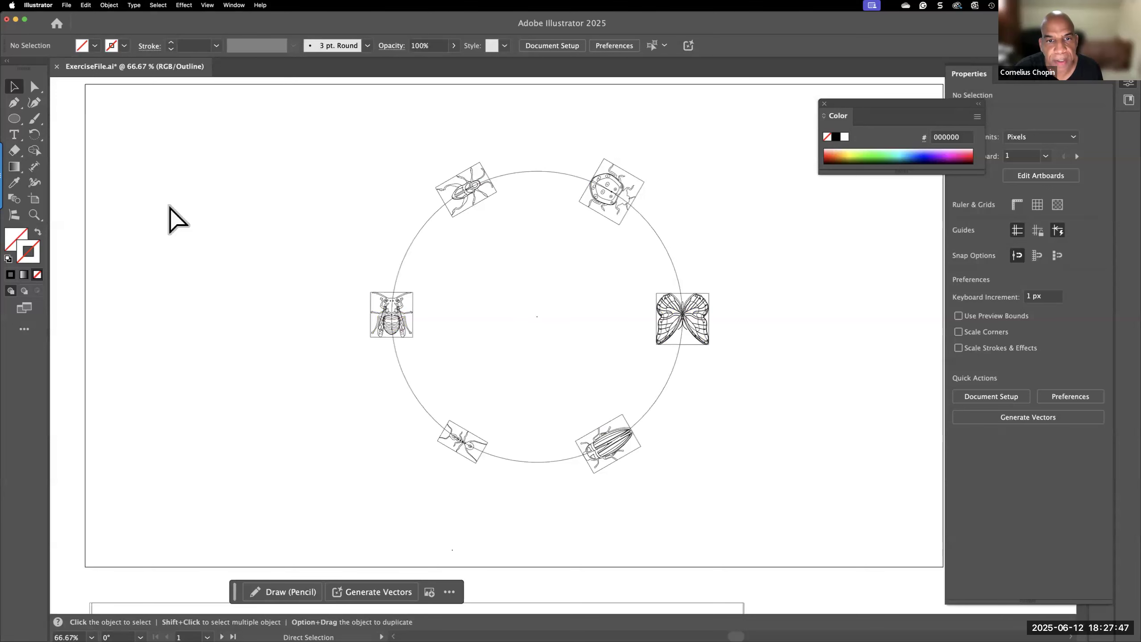
{"action": "key", "text": "super+y"}
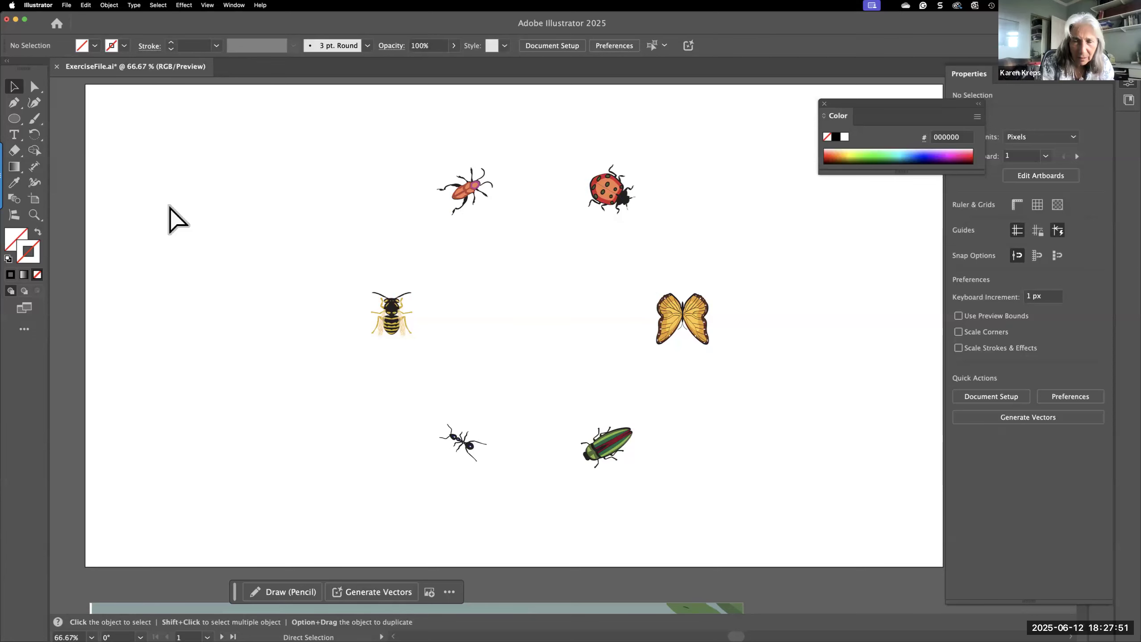
{"action": "key", "text": "super+y"}
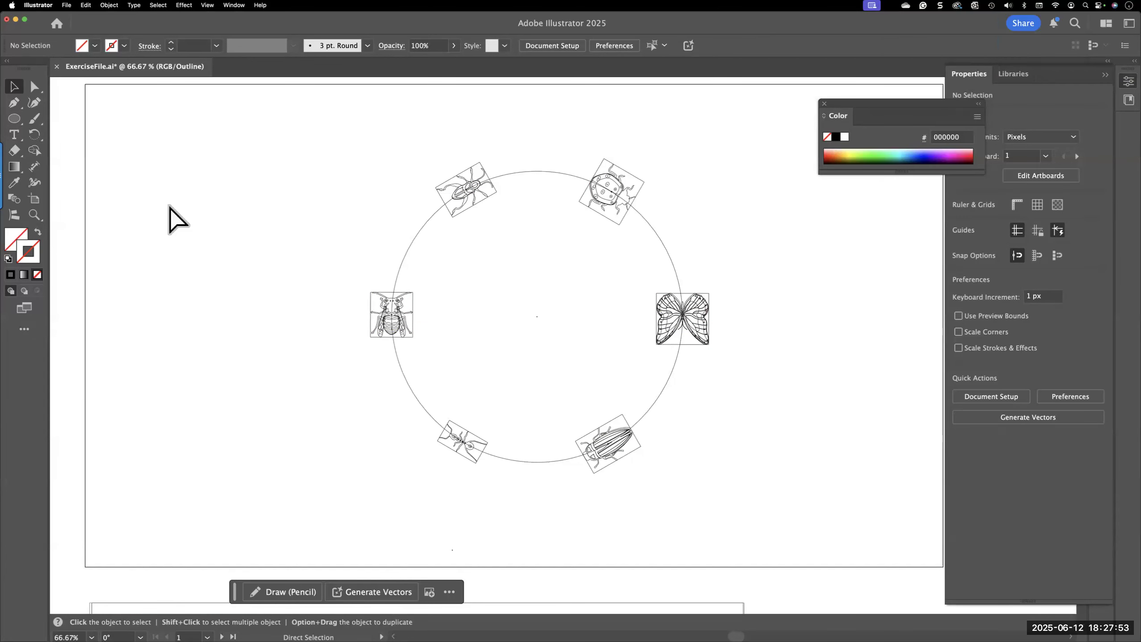
{"action": "key", "text": "super+y"}
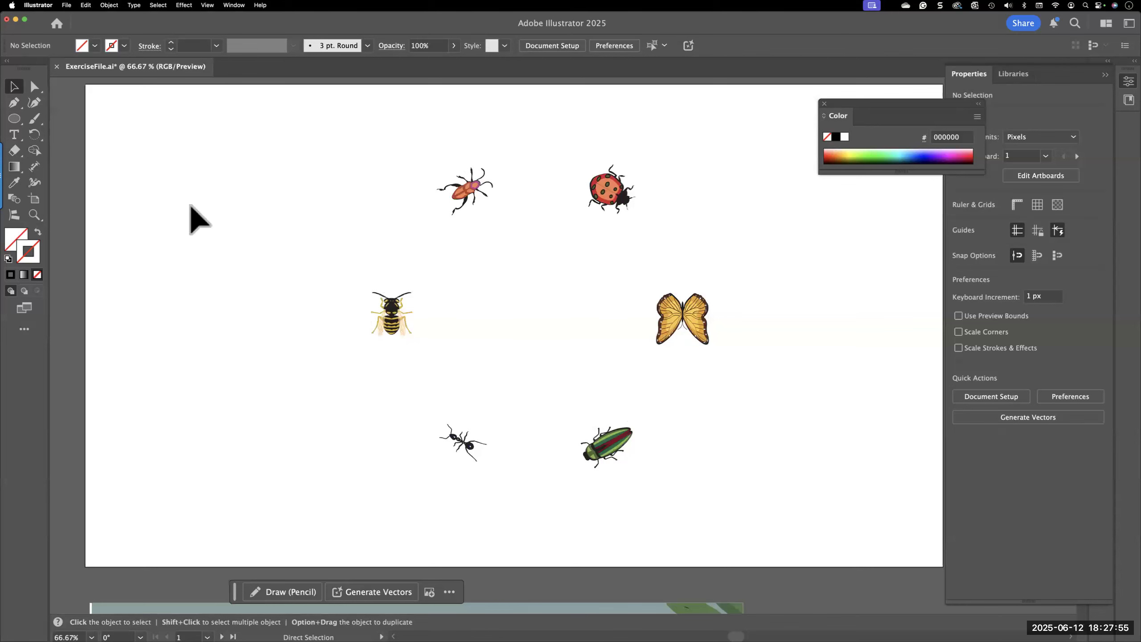
{"action": "left_click", "coordinate": [234, 6]}
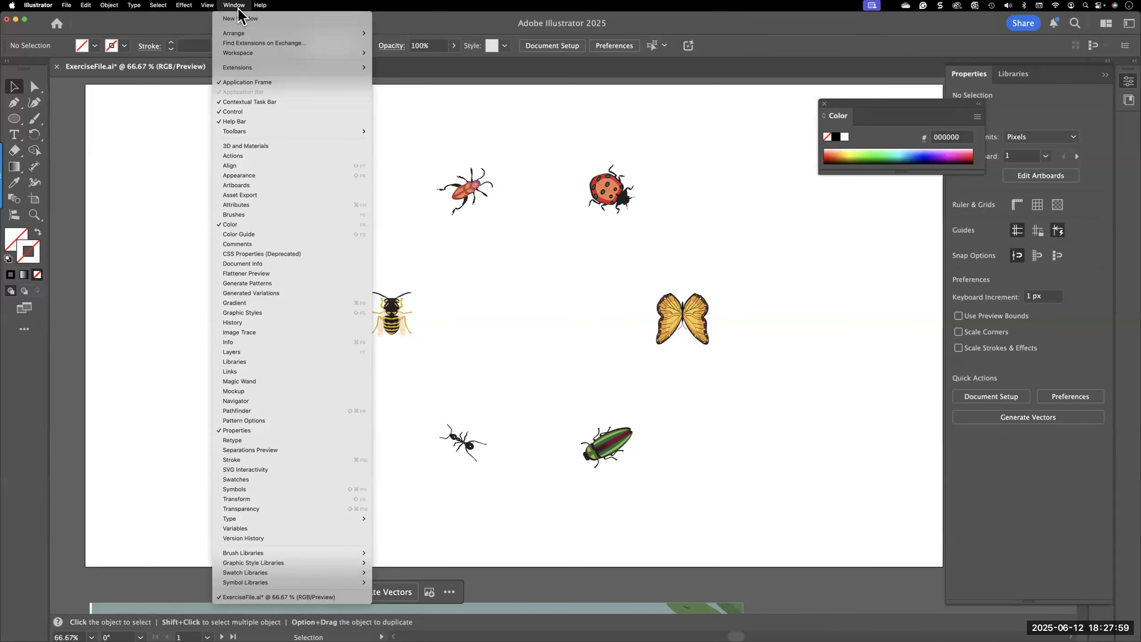
{"action": "mouse_move", "coordinate": [215, 7]}
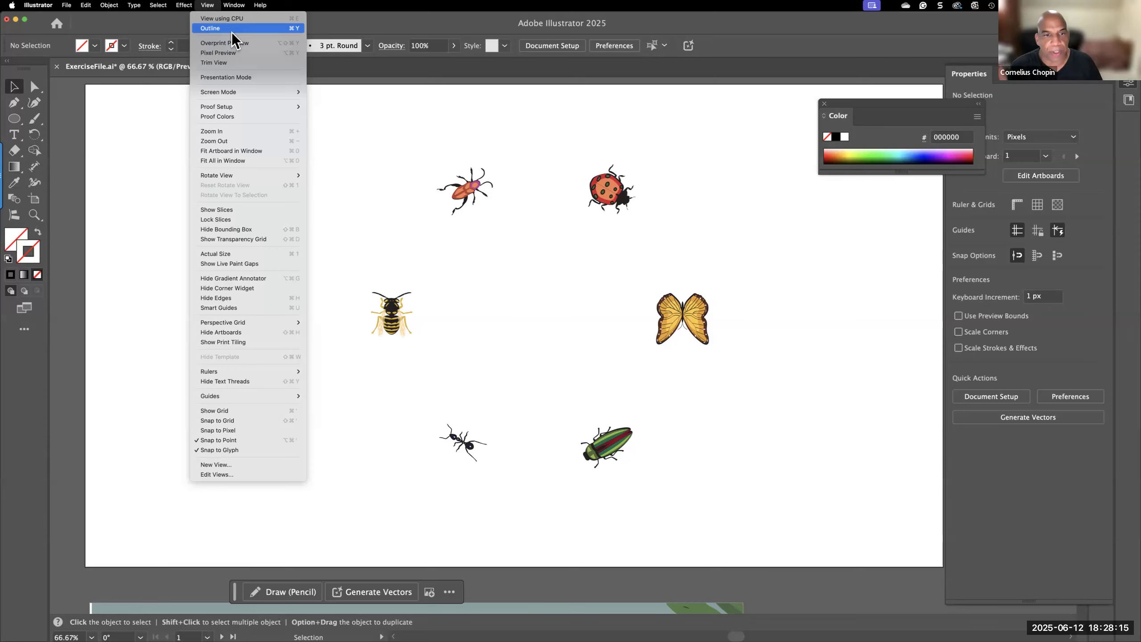
{"action": "left_click", "coordinate": [472, 192]}
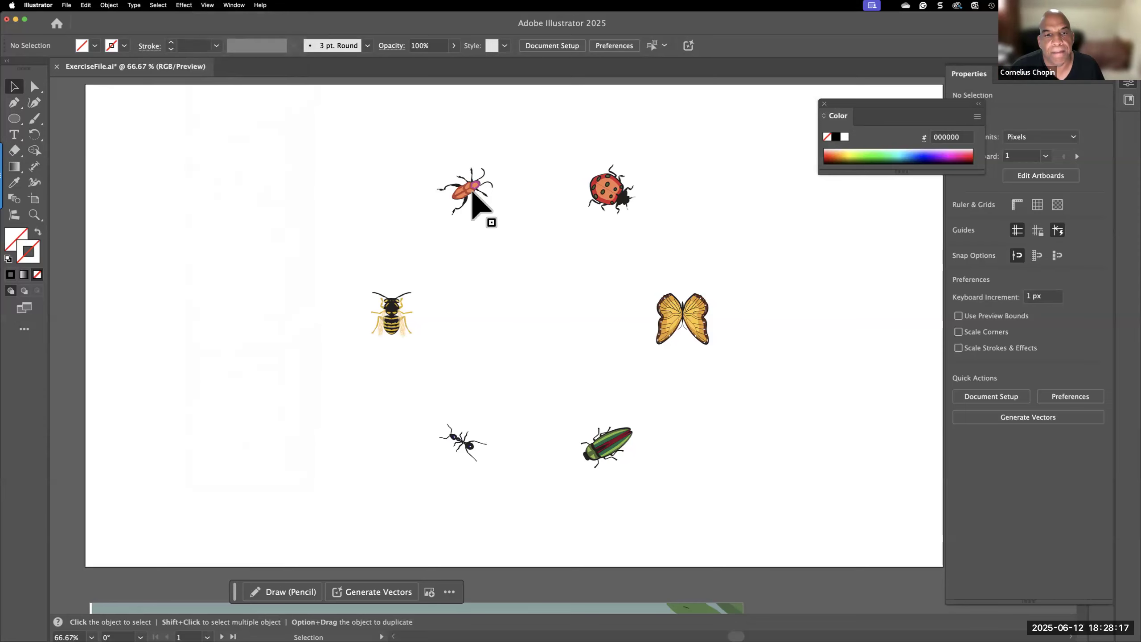
Step: Undo the removal of the circle's stroke, and move the insect ring to the artboard's left side, about X 406 px, Y 491 px
{"action": "left_click", "coordinate": [462, 191]}
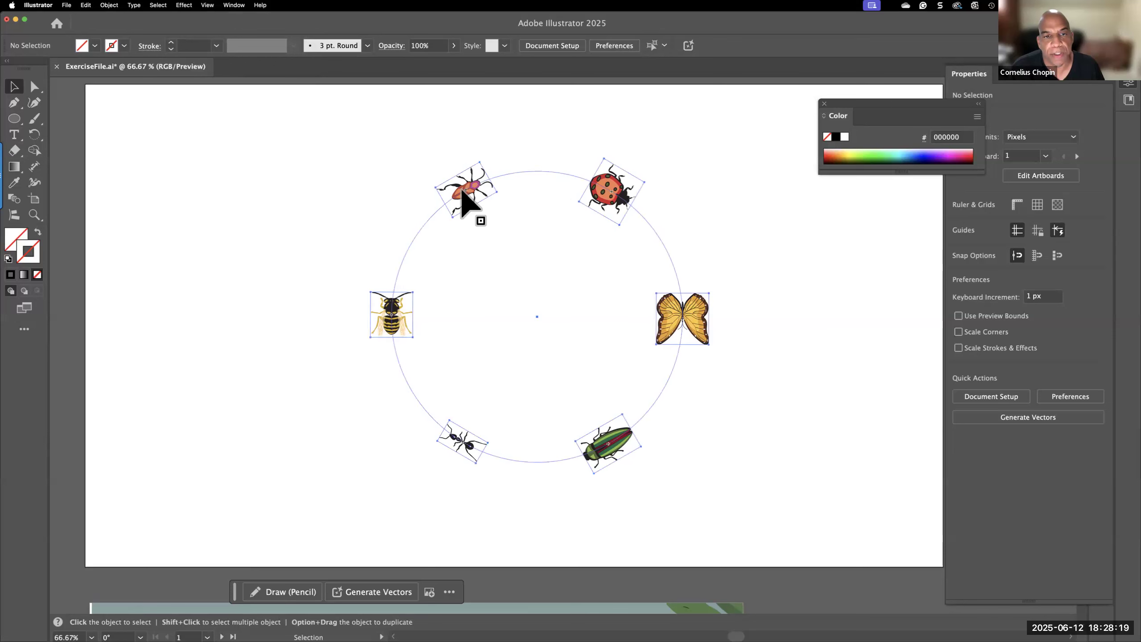
{"action": "left_click", "coordinate": [463, 191]}
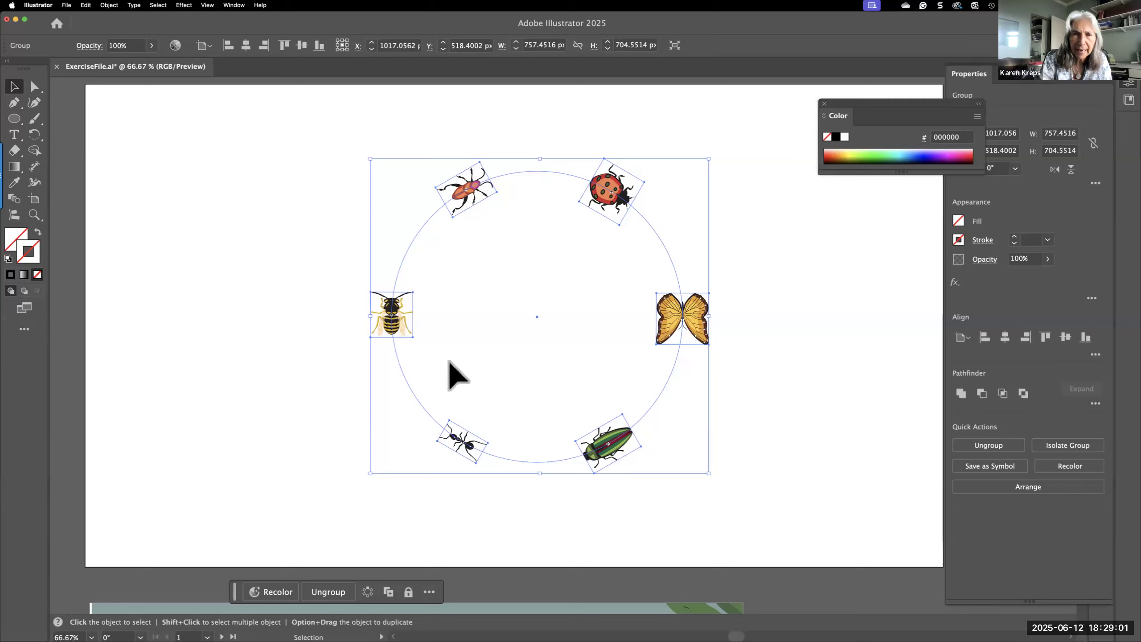
{"action": "key", "text": "super"}
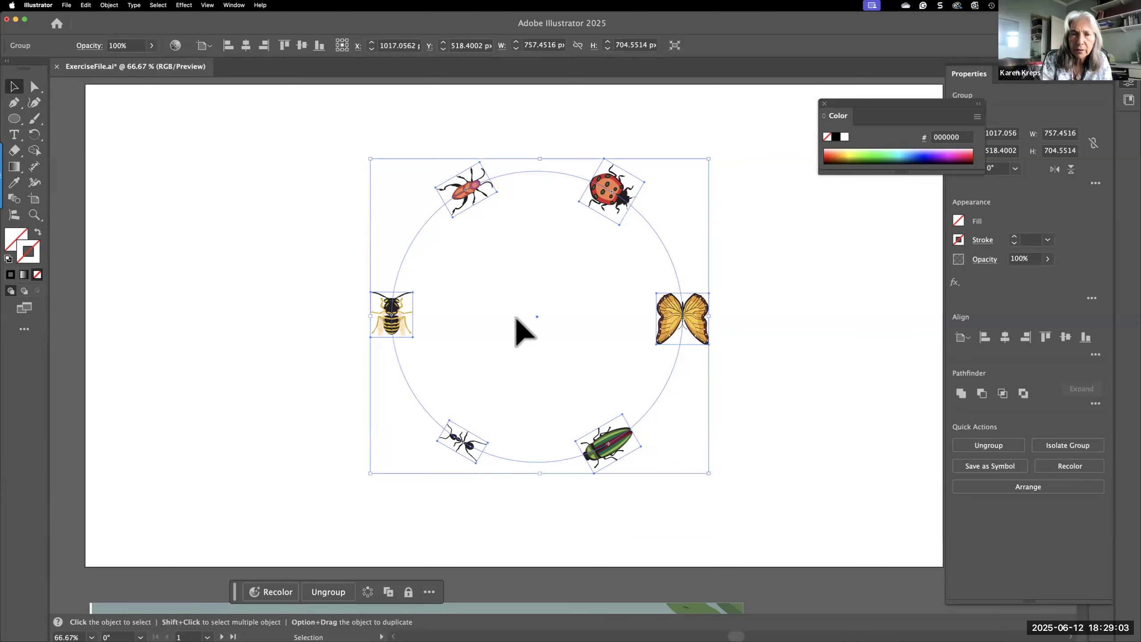
{"action": "left_click", "coordinate": [626, 209], "text": "super"}
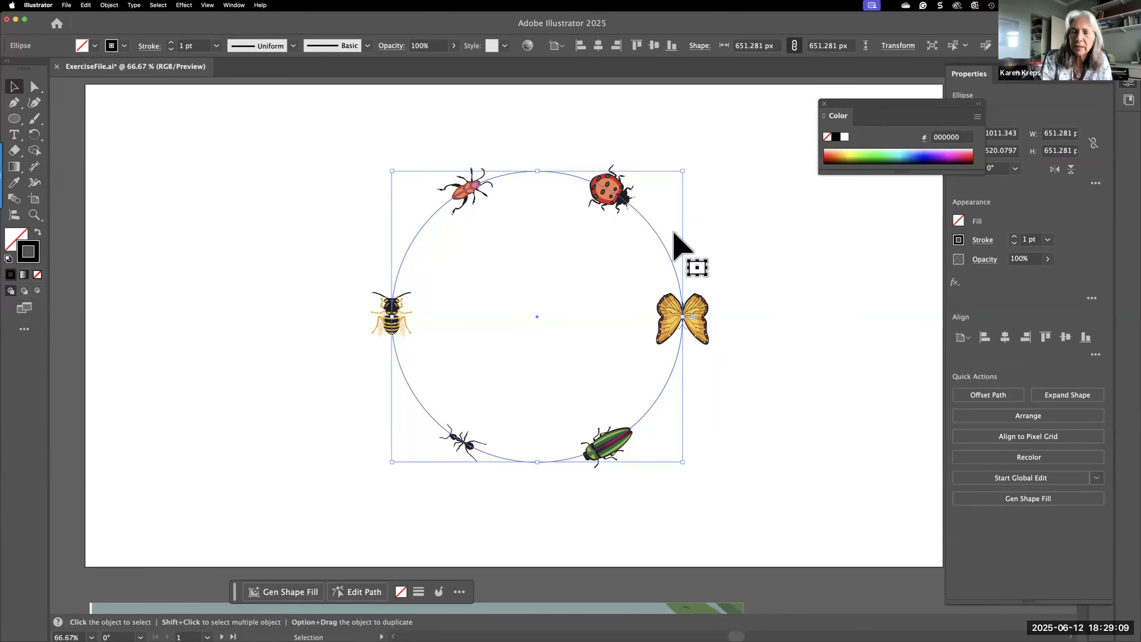
{"action": "left_click_drag", "start_coordinate": [672, 322], "coordinate": [406, 310]}
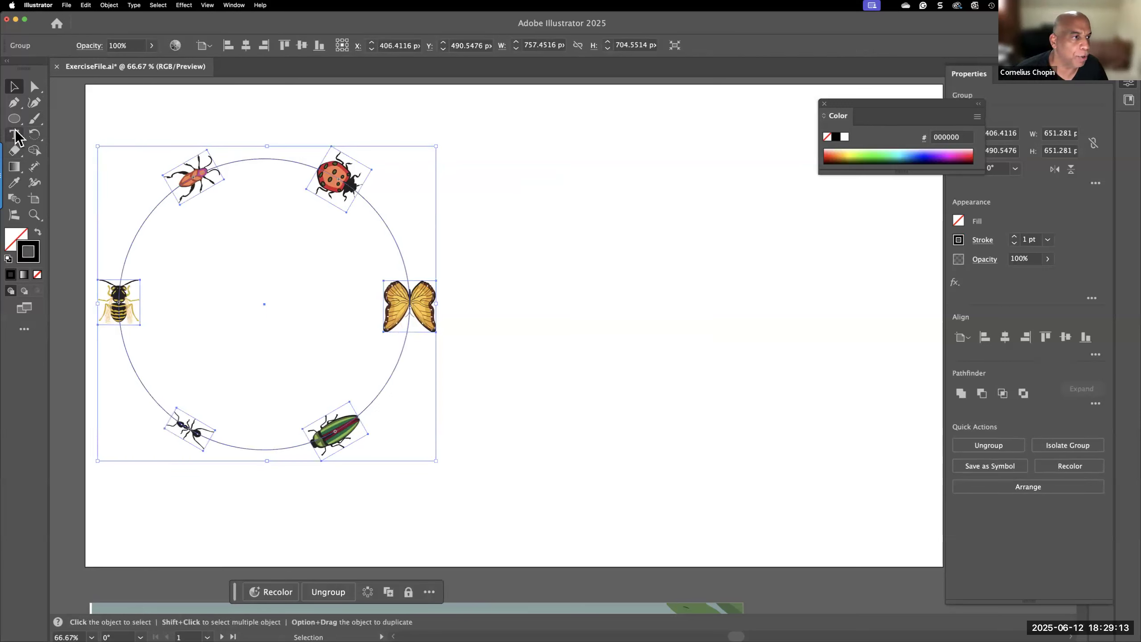
Step: Draw an open zigzag path of three straight segments with the Pen tool on the empty area beside the insect ring
{"action": "left_click", "coordinate": [14, 102]}
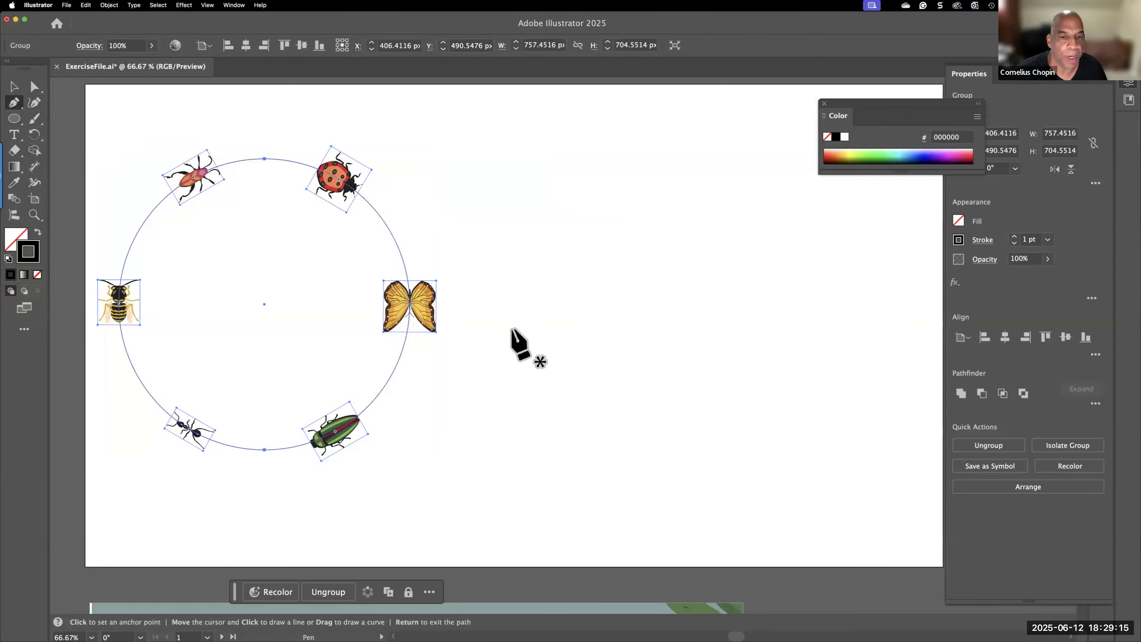
{"action": "left_click", "coordinate": [506, 333]}
{"action": "left_click", "coordinate": [623, 179]}
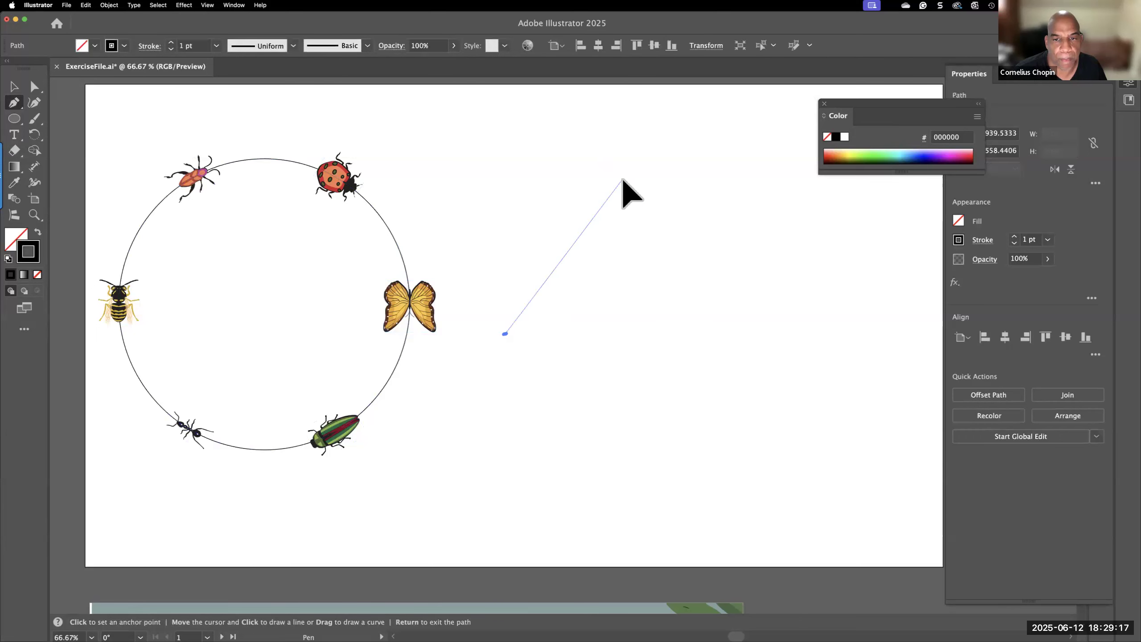
{"action": "left_click", "coordinate": [709, 349]}
{"action": "left_click", "coordinate": [817, 246]}
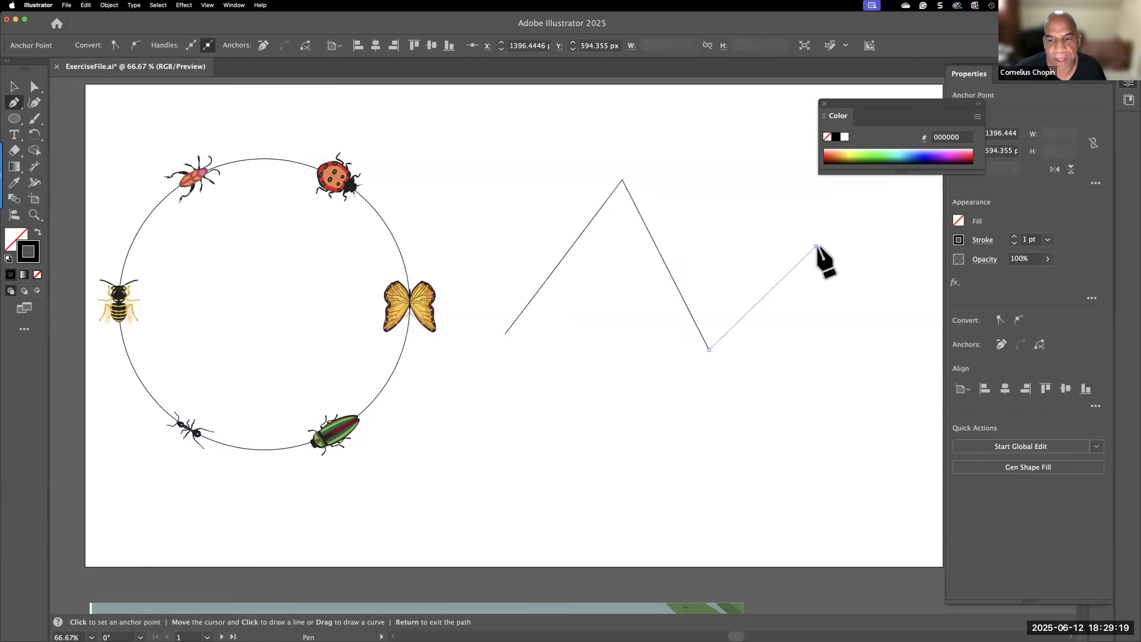
{"action": "left_click", "coordinate": [781, 226], "text": "super"}
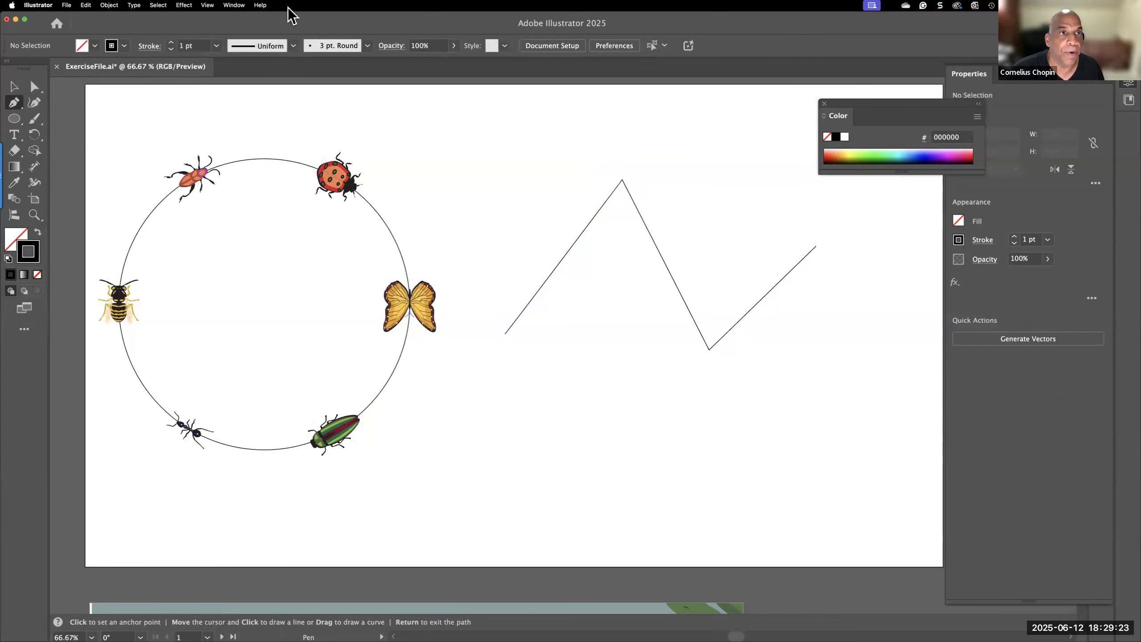
Step: Place an instance of the ladybug symbol and of the fly symbol from the document's symbols above the zigzag's start
{"action": "left_click", "coordinate": [234, 5]}
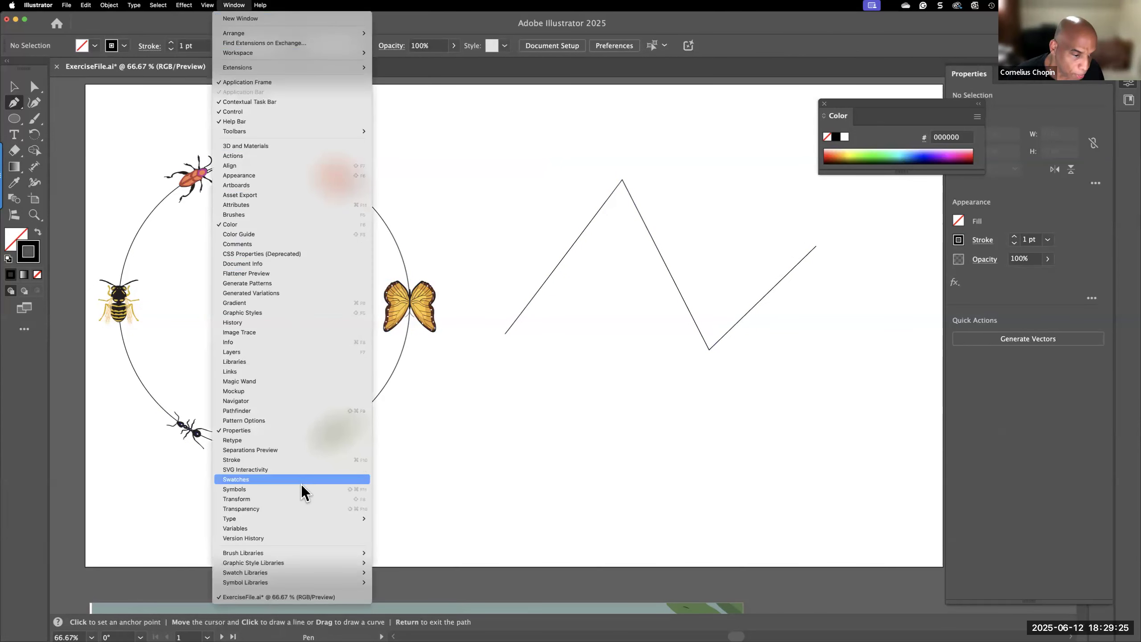
{"action": "left_click", "coordinate": [252, 489]}
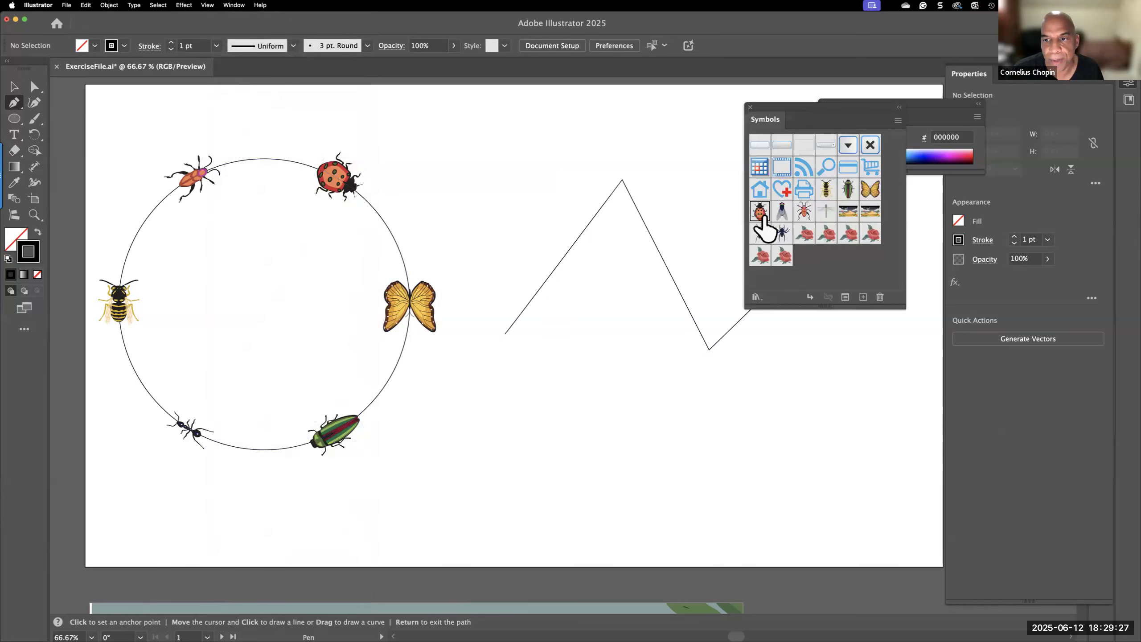
{"action": "left_click_drag", "start_coordinate": [512, 158], "coordinate": [472, 140]}
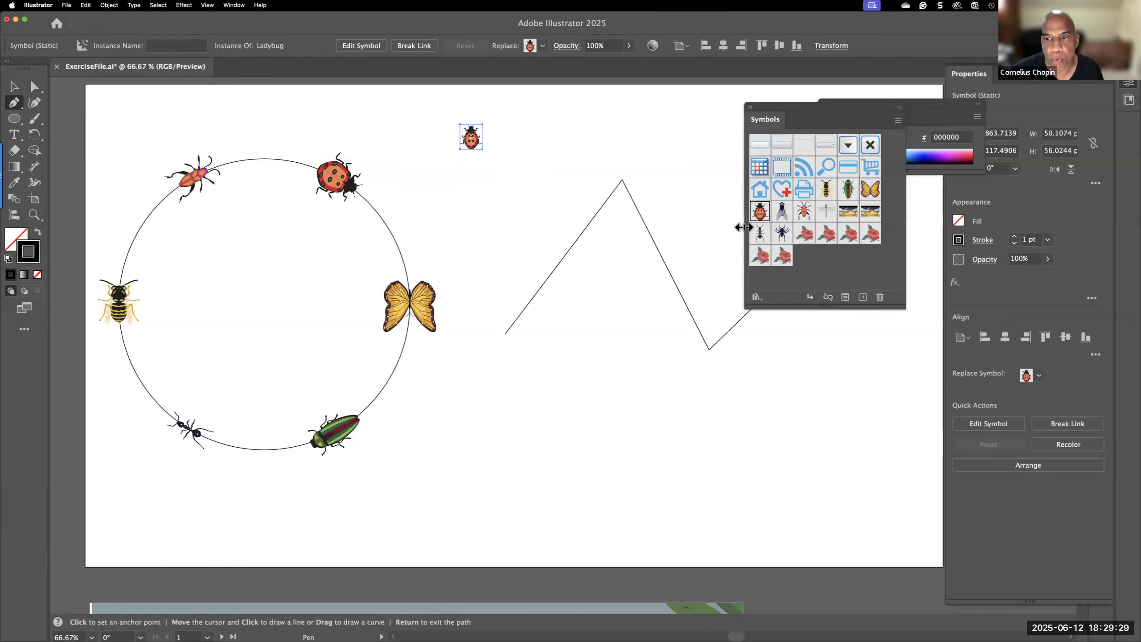
{"action": "left_click_drag", "start_coordinate": [774, 220], "coordinate": [517, 154]}
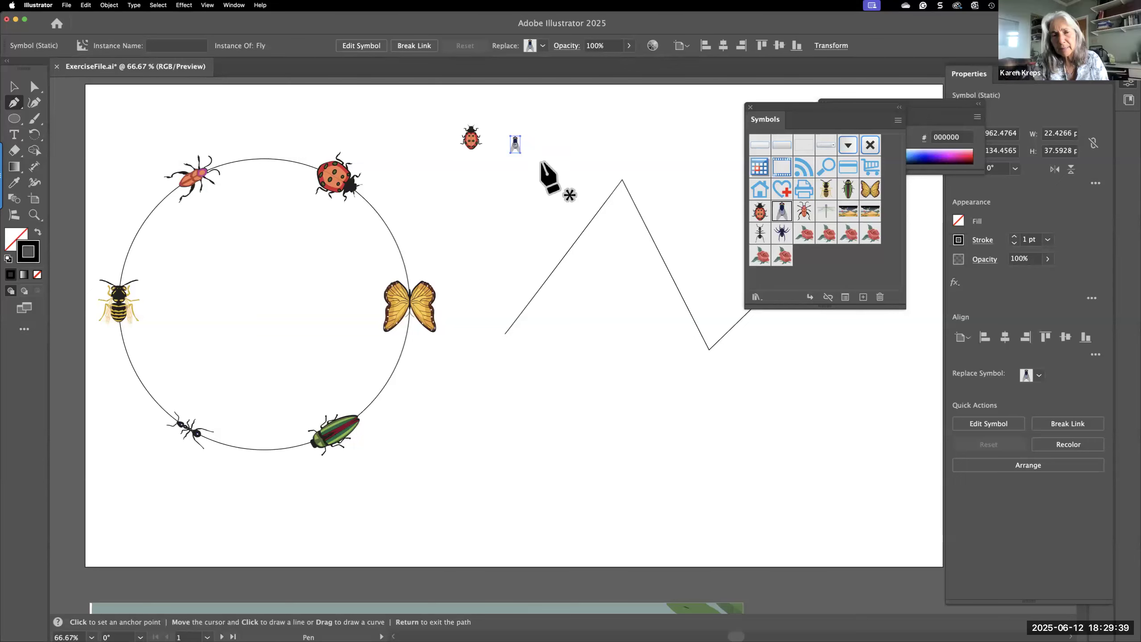
Step: Duplicate the insect ring to about X 1265 px, Y 999 px, and move the original to about X 378 px, Y 493 px
{"action": "left_click", "coordinate": [15, 91]}
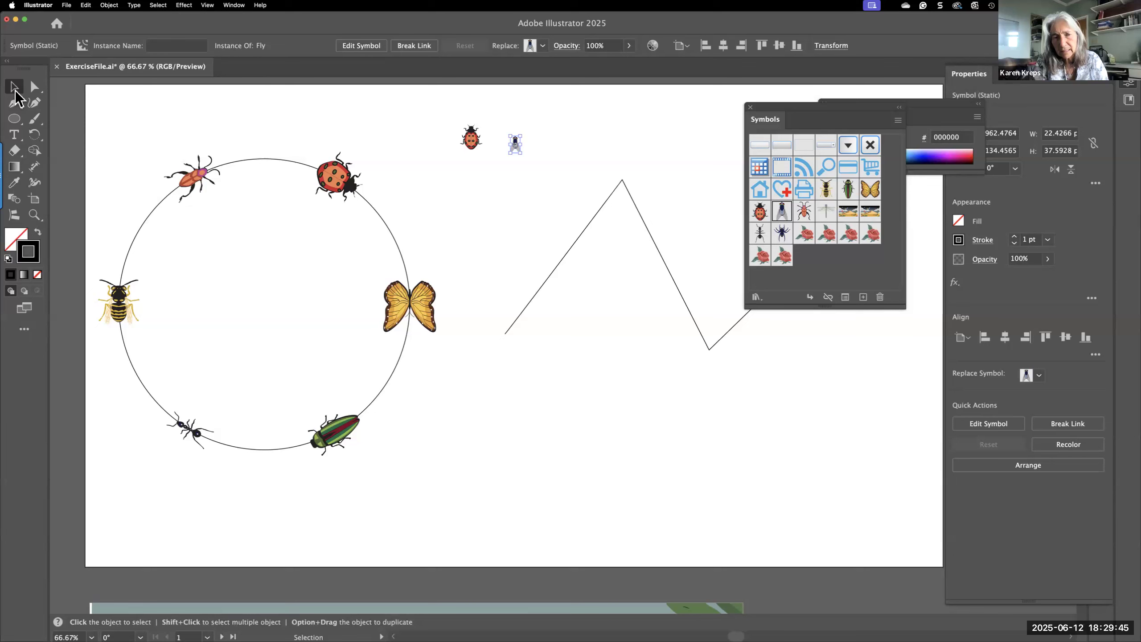
{"action": "left_click", "coordinate": [345, 183]}
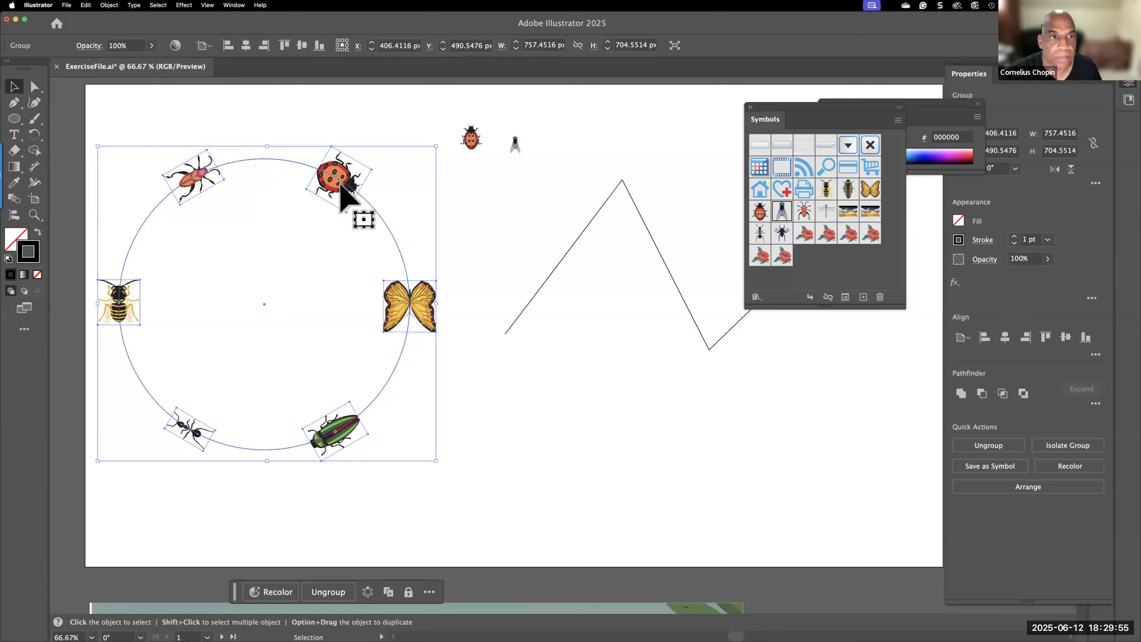
{"action": "key", "text": "a"}
{"action": "left_click_drag", "start_coordinate": [338, 189], "coordinate": [723, 416]}
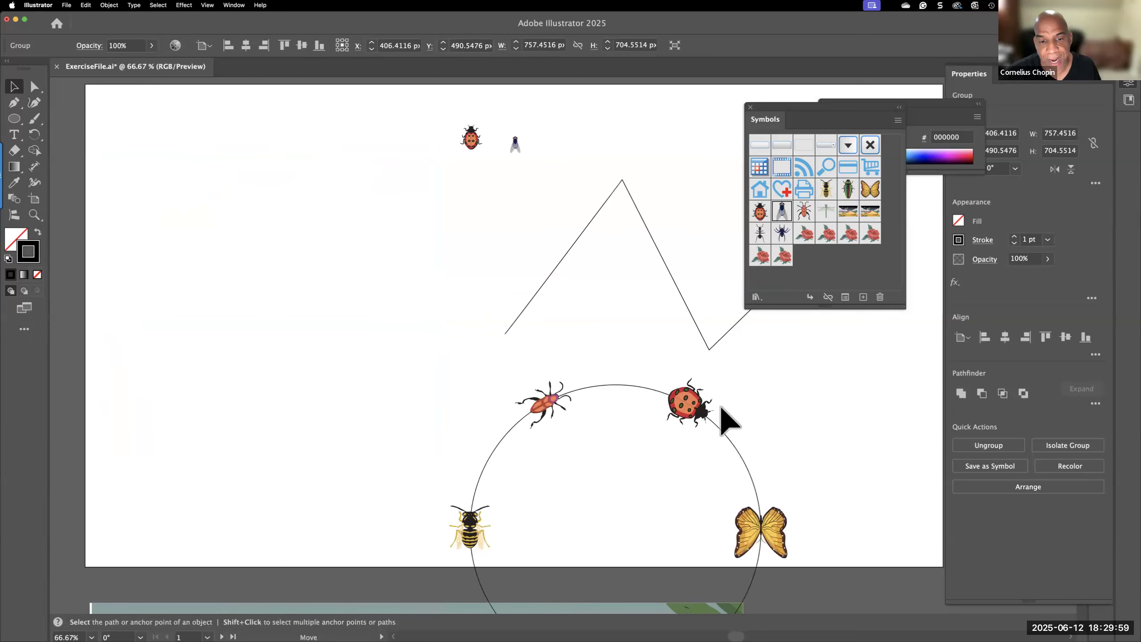
{"action": "key", "text": "v"}
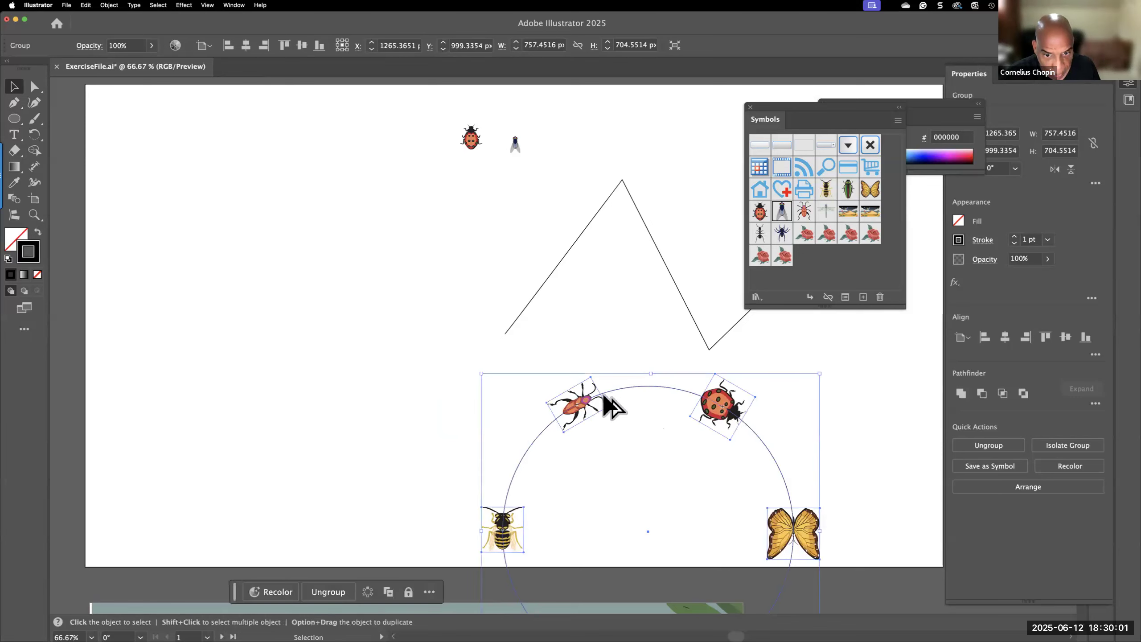
{"action": "left_click_drag", "start_coordinate": [222, 210], "coordinate": [173, 178]}
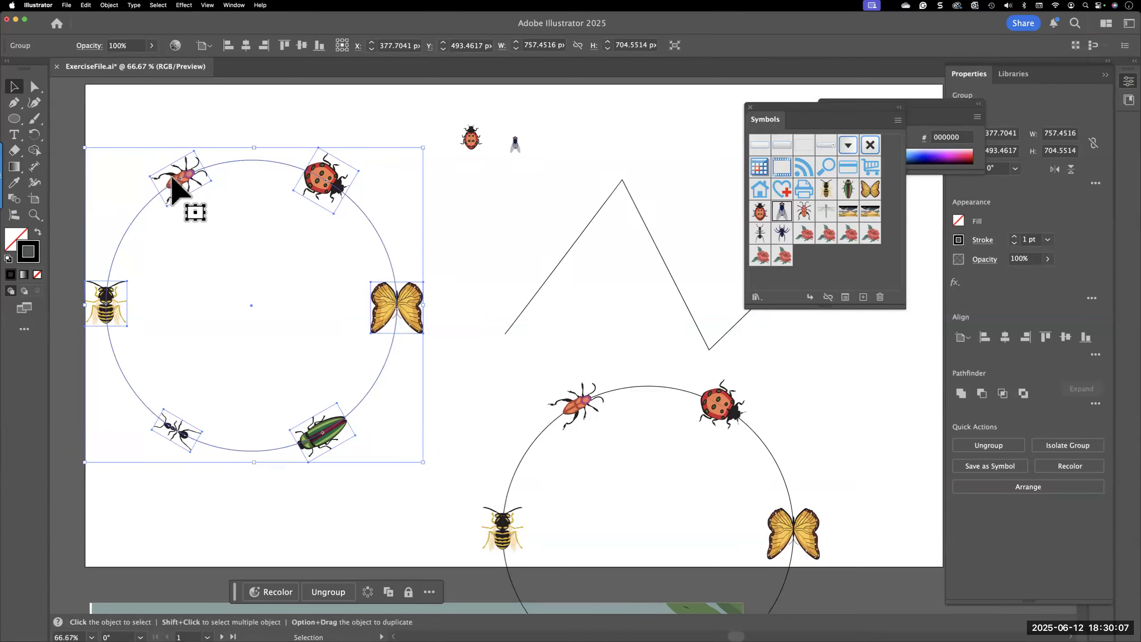
{"action": "left_click", "coordinate": [109, 5]}
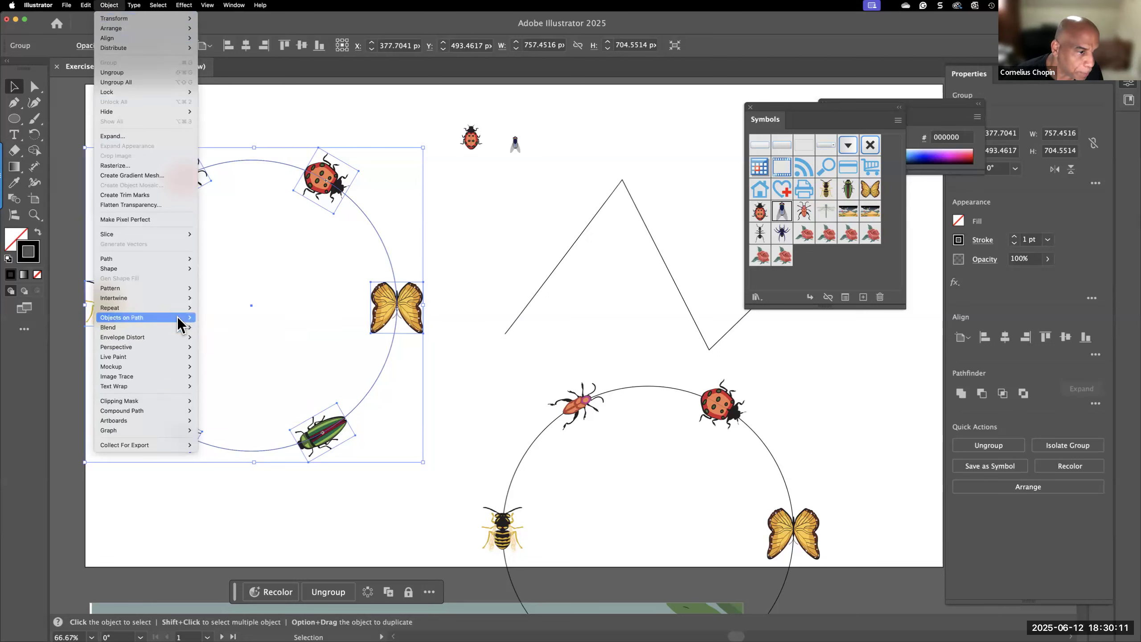
{"action": "mouse_move", "coordinate": [180, 317]}
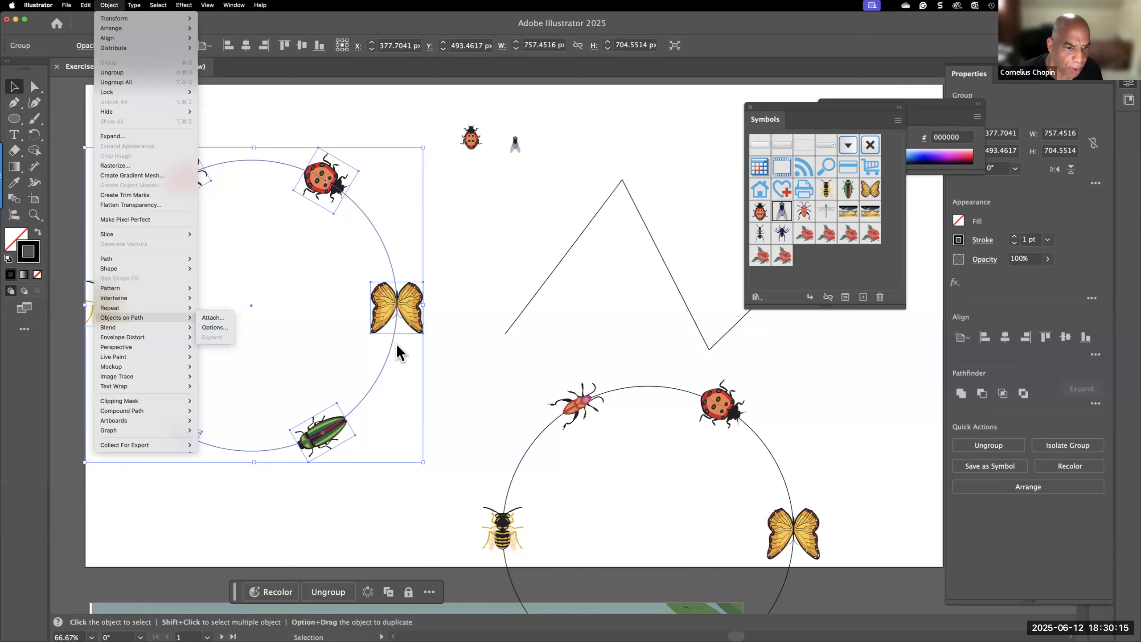
{"action": "left_click", "coordinate": [387, 322]}
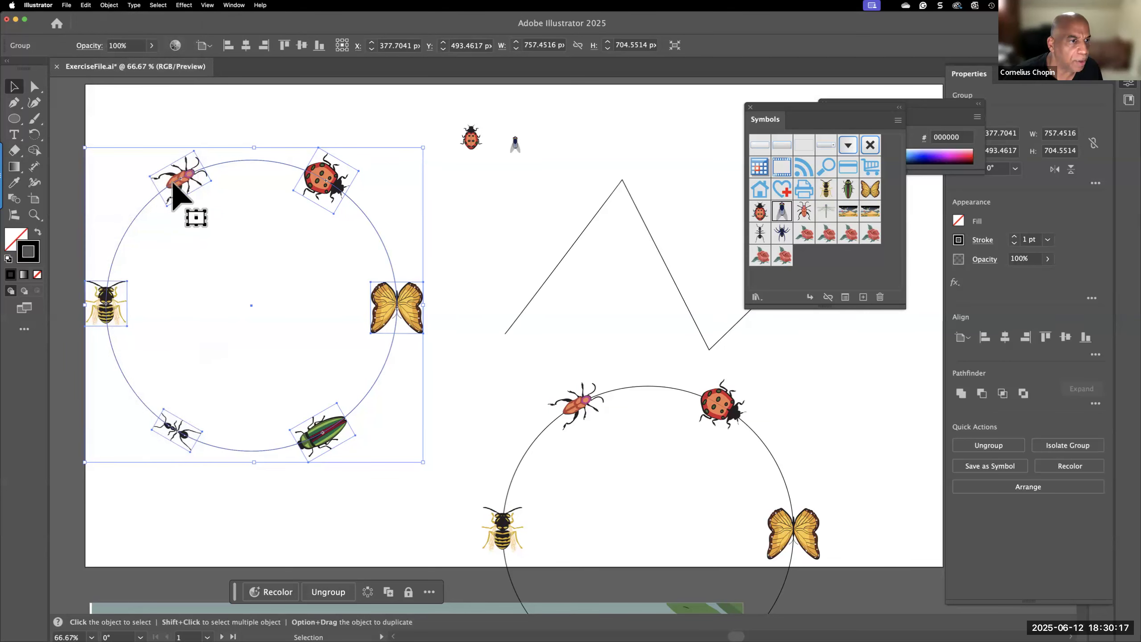
{"action": "left_click", "coordinate": [110, 5]}
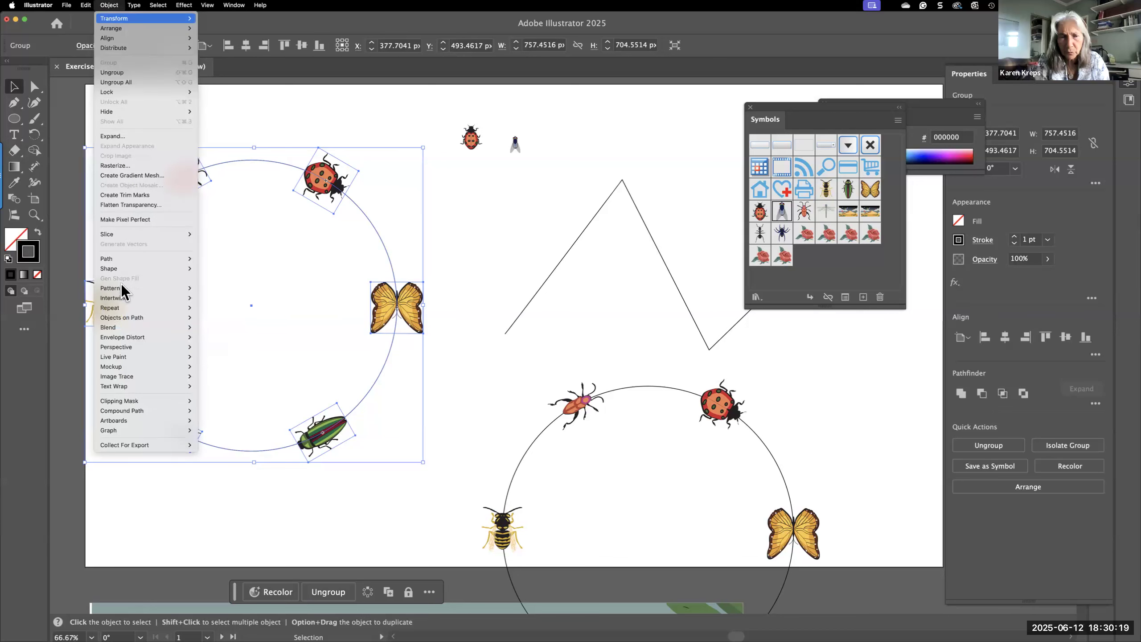
{"action": "mouse_move", "coordinate": [142, 346]}
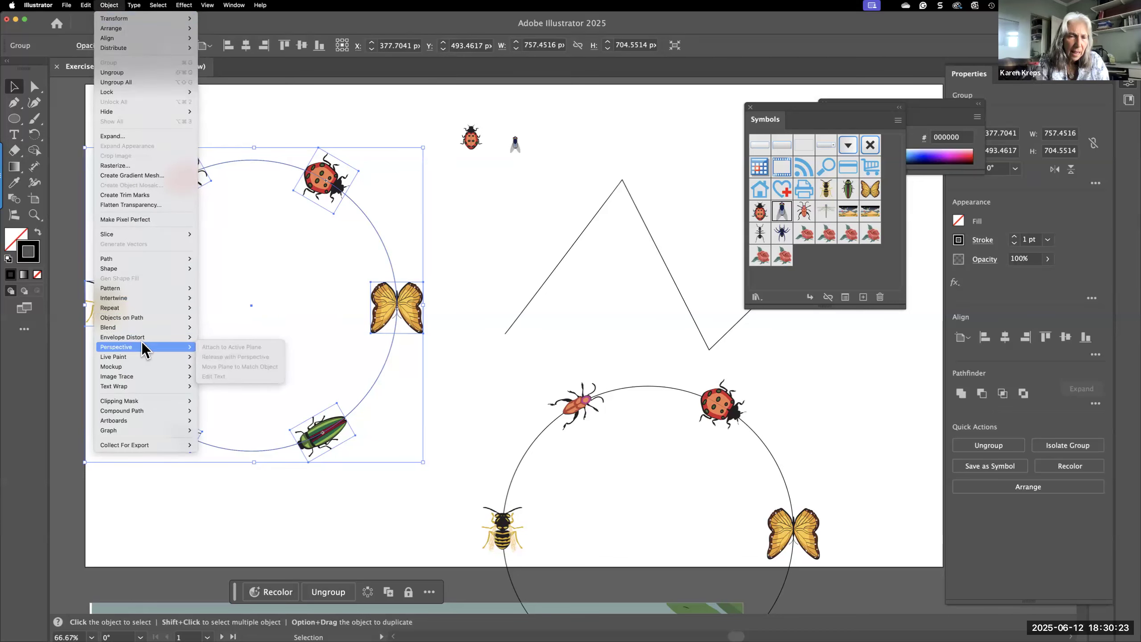
{"action": "mouse_move", "coordinate": [155, 317]}
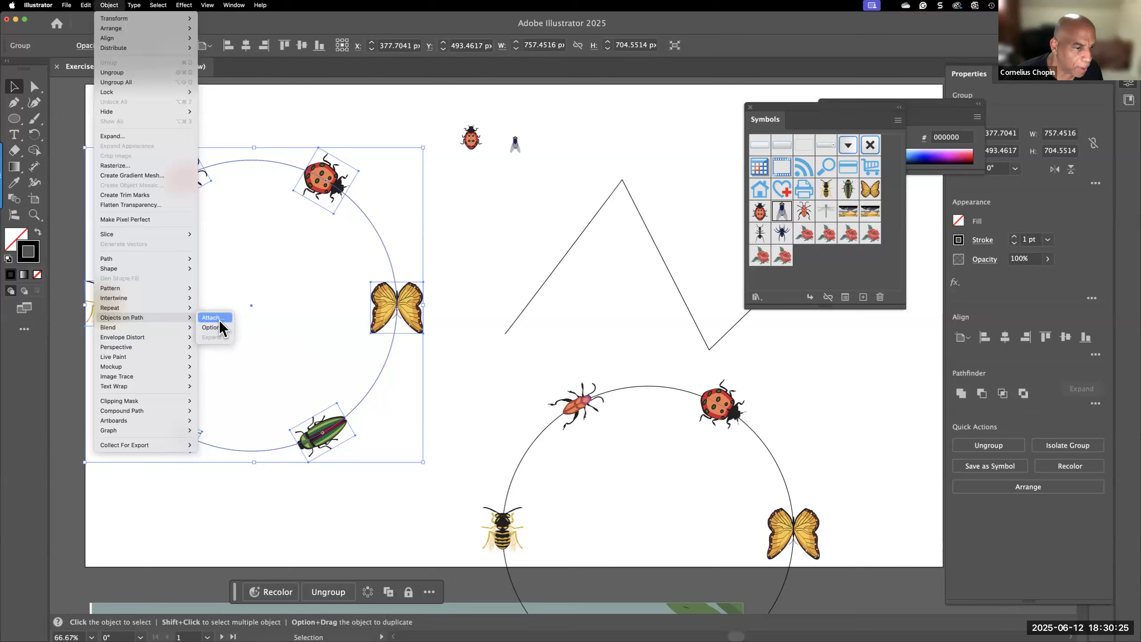
{"action": "left_click", "coordinate": [223, 318]}
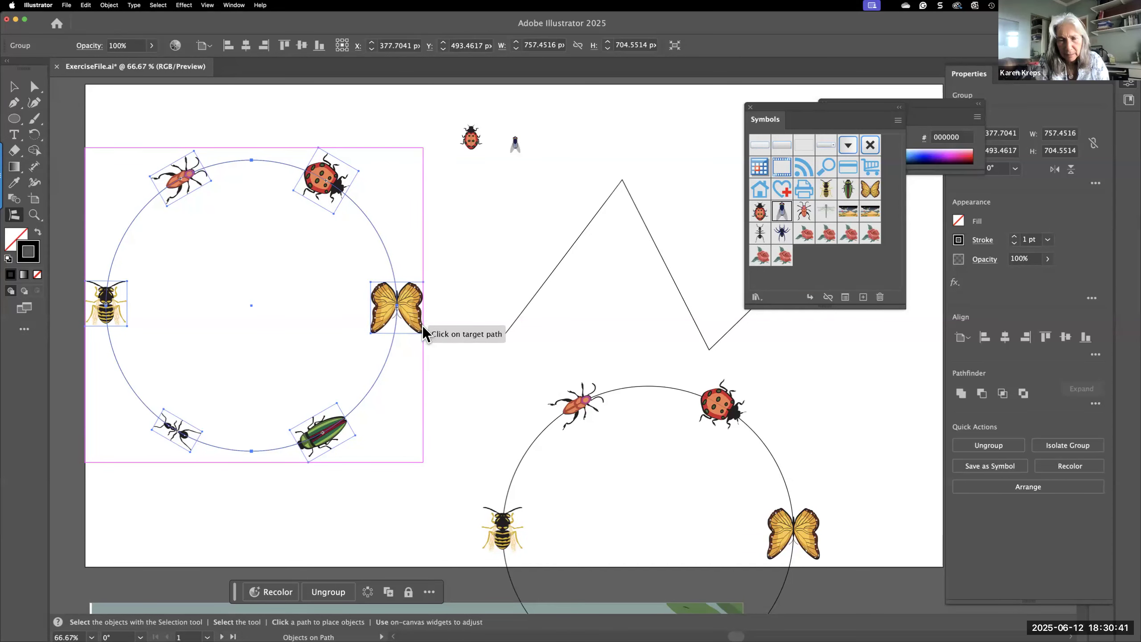
Step: Ungroup the original insect ring, shift its circle and insects slightly right on the artboard, and deselect them
{"action": "right_click", "coordinate": [247, 185]}
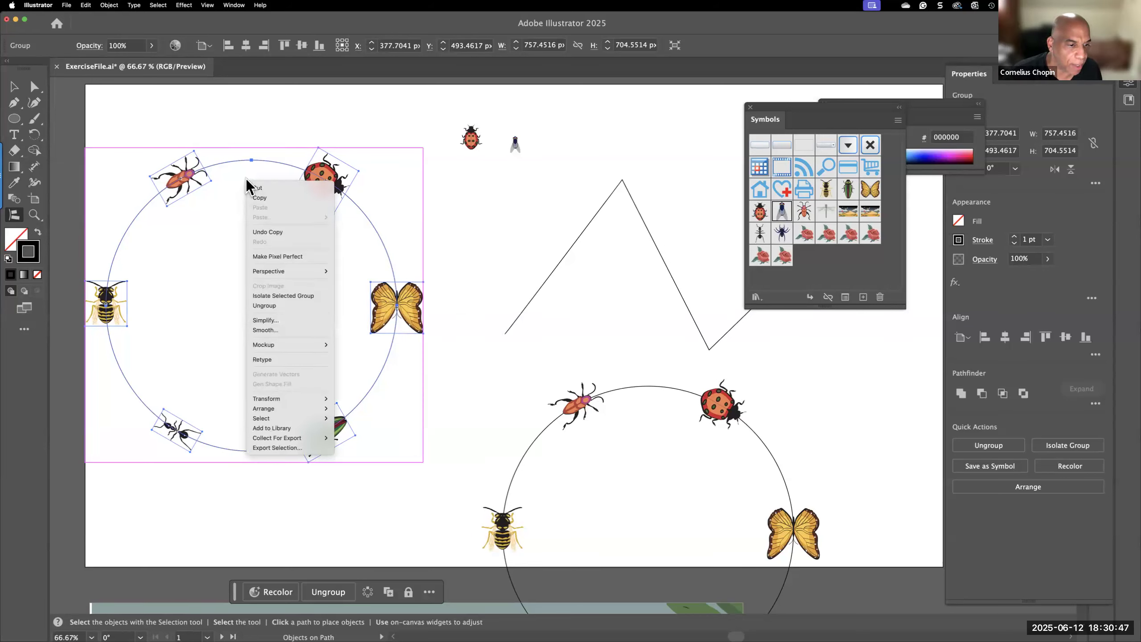
{"action": "left_click", "coordinate": [266, 306]}
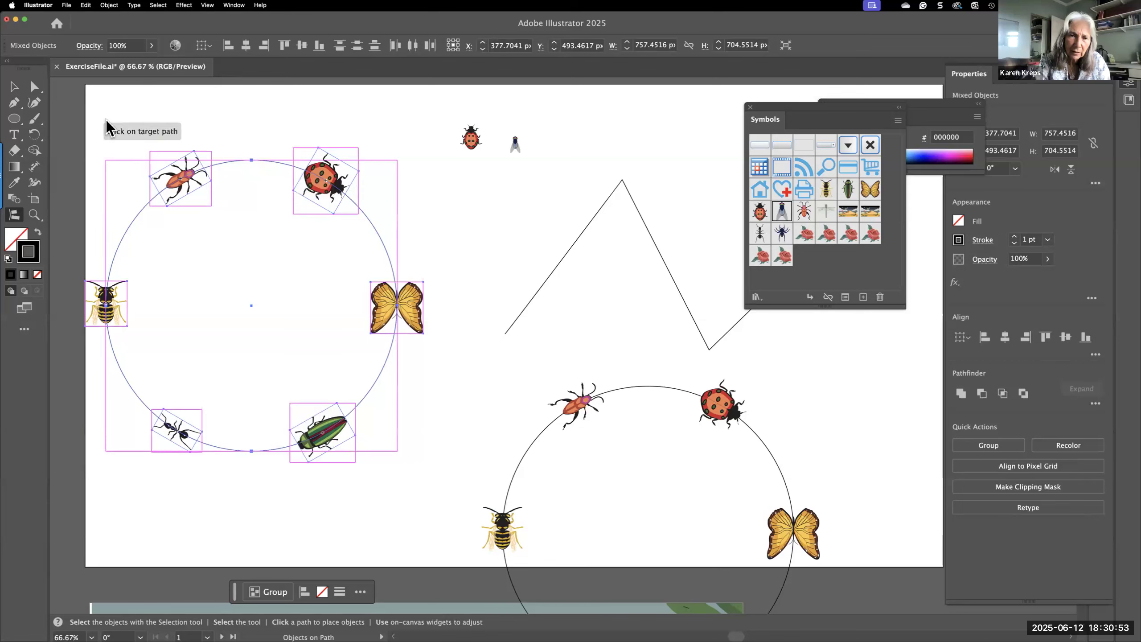
{"action": "left_click", "coordinate": [14, 87]}
{"action": "left_click_drag", "start_coordinate": [322, 194], "coordinate": [407, 191]}
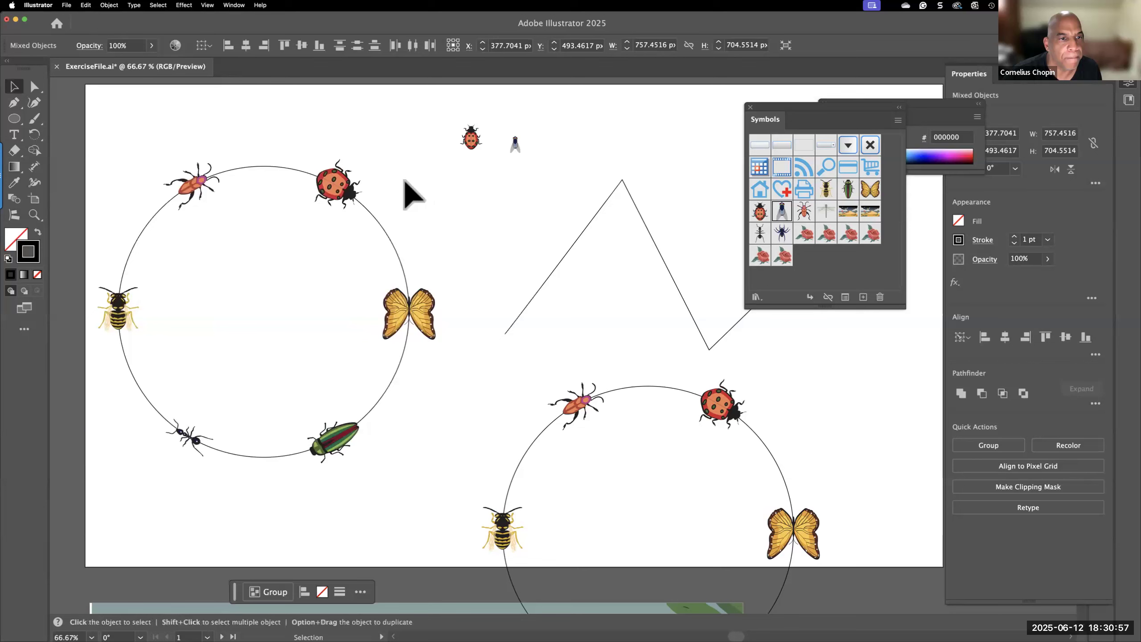
{"action": "left_click", "coordinate": [406, 191]}
Step: Move the large ladybug, red beetle and butterfly off the original circle to the empty area near the zigzag's start
{"action": "left_click_drag", "start_coordinate": [349, 217], "coordinate": [462, 214]}
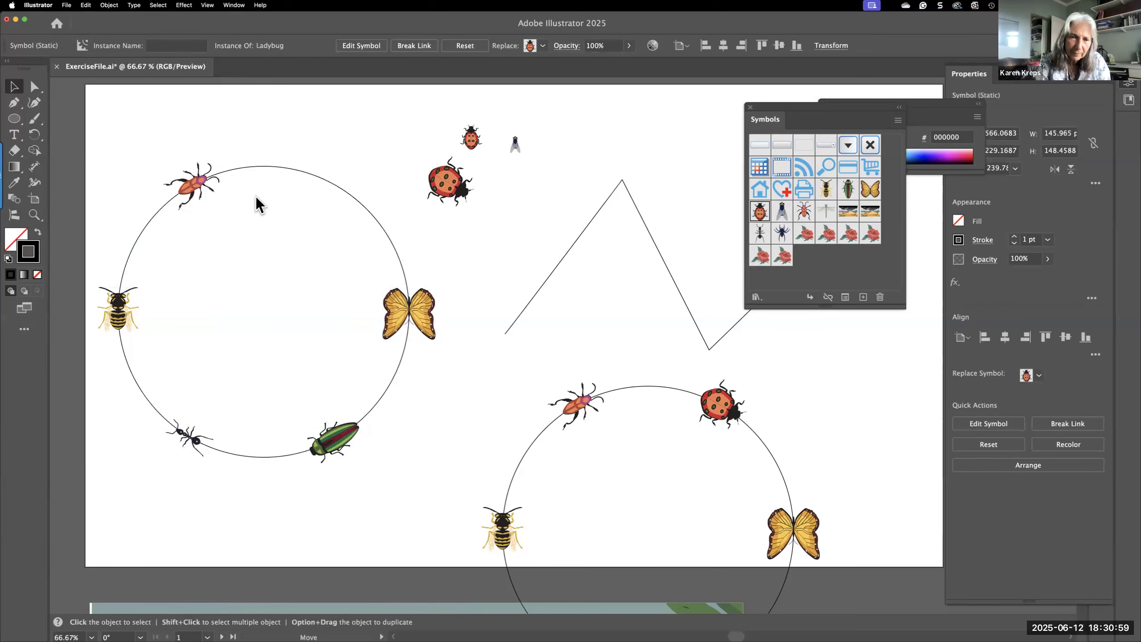
{"action": "left_click_drag", "start_coordinate": [190, 192], "coordinate": [329, 145]}
{"action": "left_click_drag", "start_coordinate": [414, 317], "coordinate": [517, 266]}
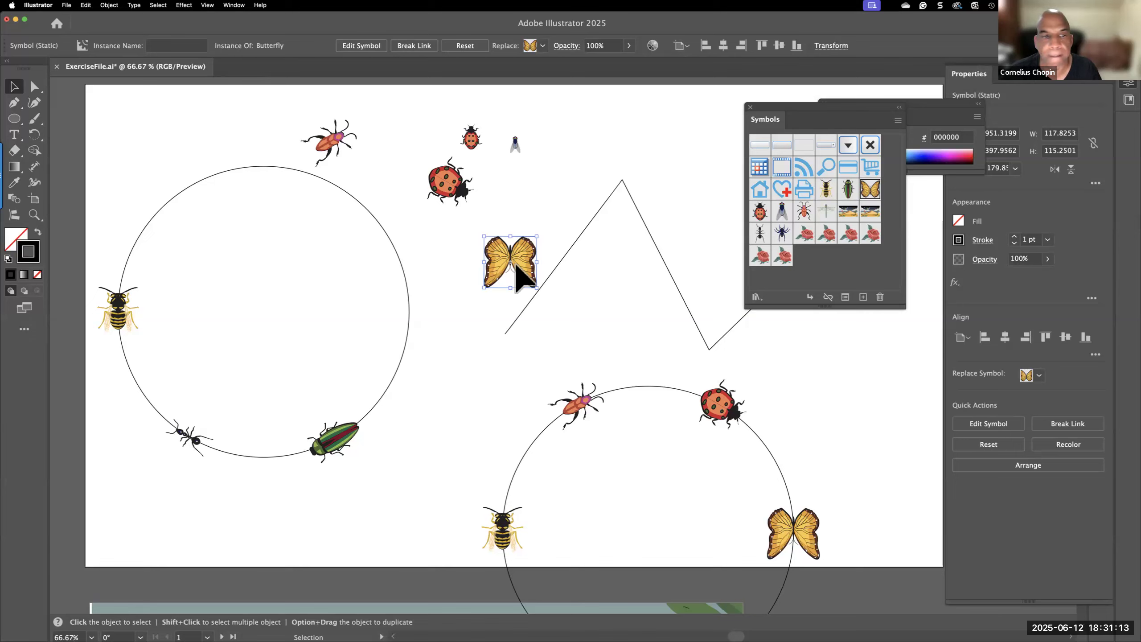
{"action": "left_click_drag", "start_coordinate": [365, 154], "coordinate": [584, 170]}
Step: Select the five loose insects for Objects on Path, and close the floating symbol and color controls covering the zigzag
{"action": "left_click_drag", "start_coordinate": [420, 112], "coordinate": [530, 270]}
{"action": "left_click", "coordinate": [16, 218]}
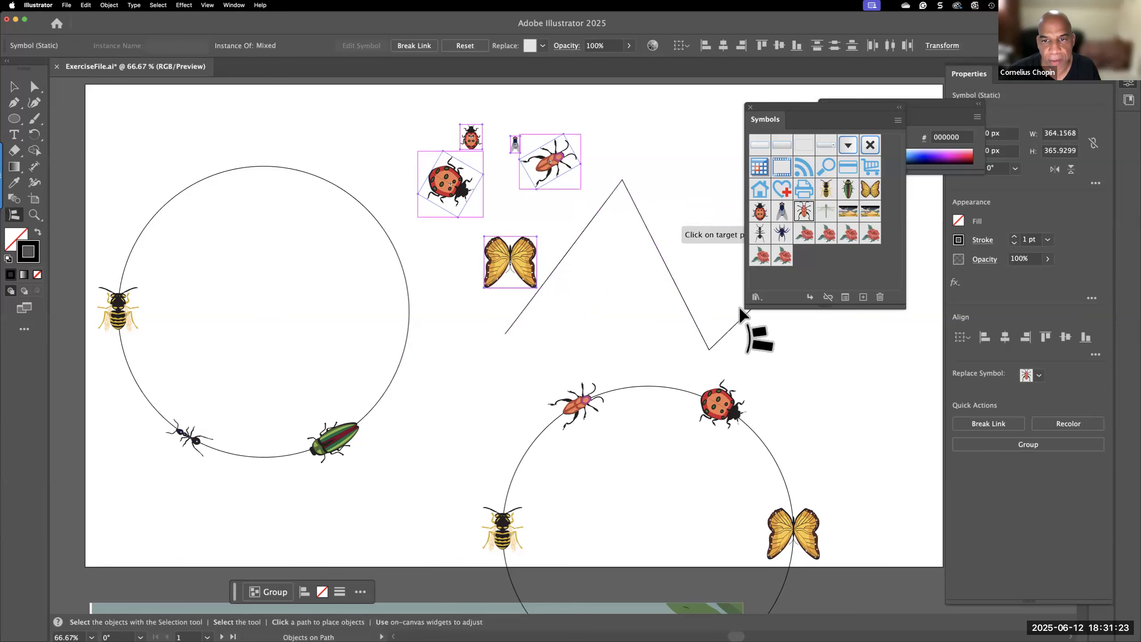
{"action": "left_click", "coordinate": [751, 107]}
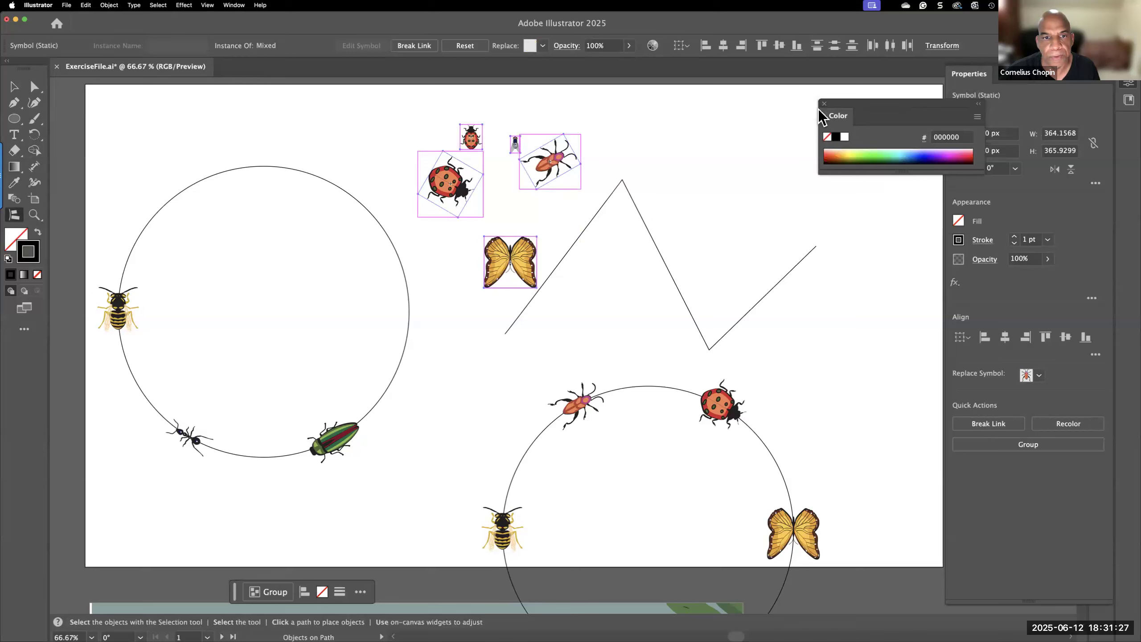
{"action": "left_click", "coordinate": [825, 104]}
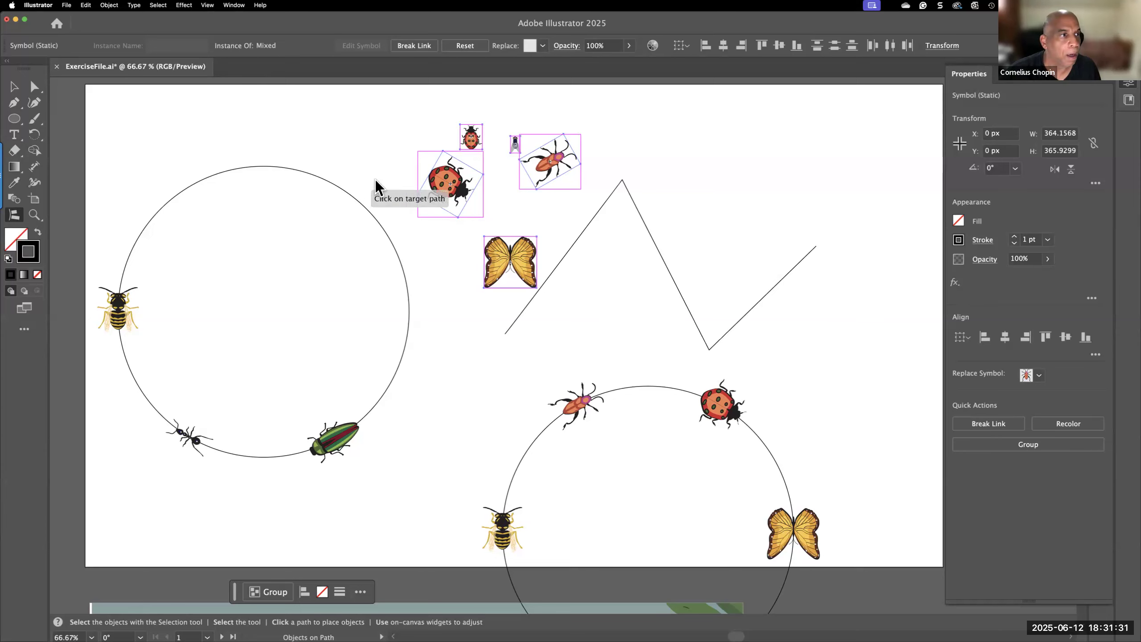
Step: Clear the selection and move the original circle with its green beetle down and partly past the artboard's left edge
{"action": "scroll", "coordinate": [382, 180], "scroll_direction": "down", "scroll_amount": 1}
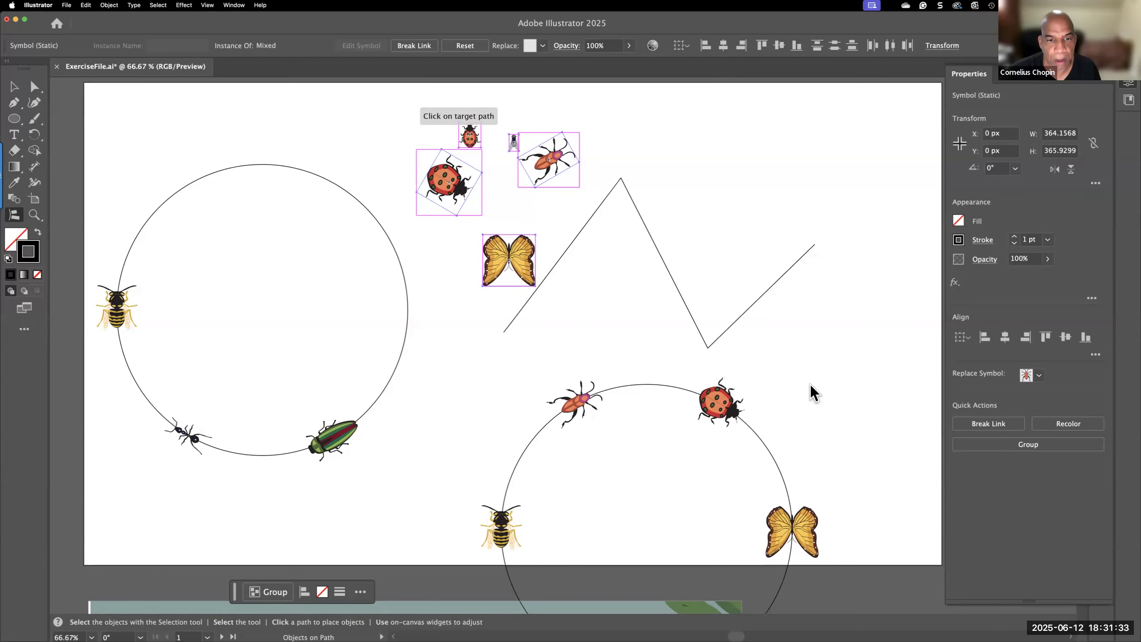
{"action": "key", "text": "v"}
{"action": "left_click_drag", "start_coordinate": [399, 100], "coordinate": [851, 374]}
{"action": "left_click", "coordinate": [389, 387]}
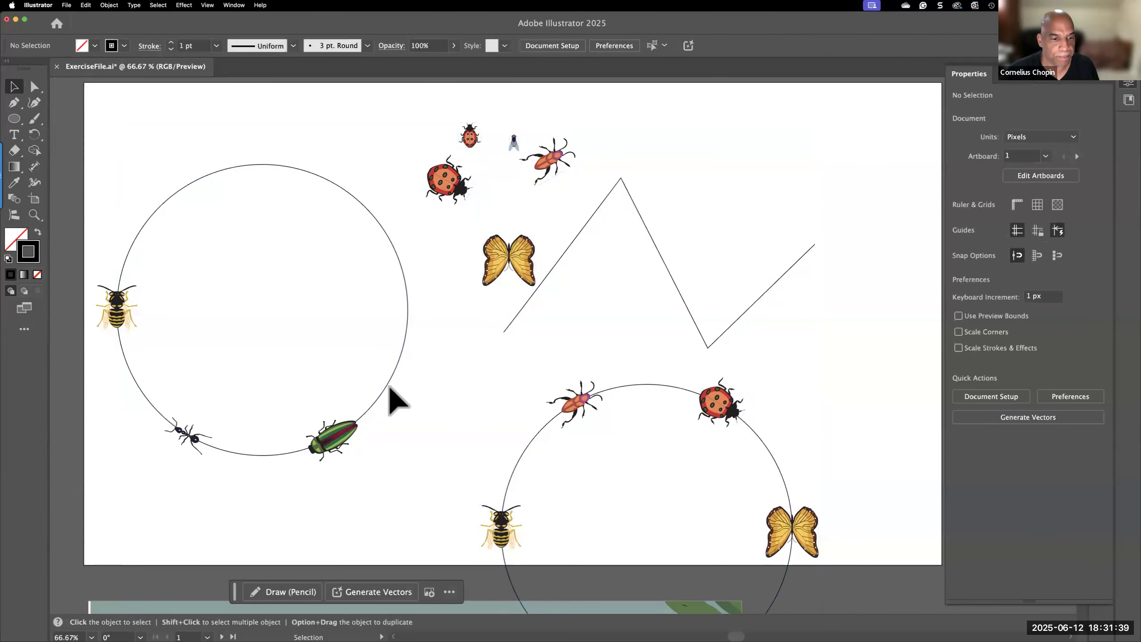
{"action": "left_click_drag", "start_coordinate": [378, 396], "coordinate": [293, 458]}
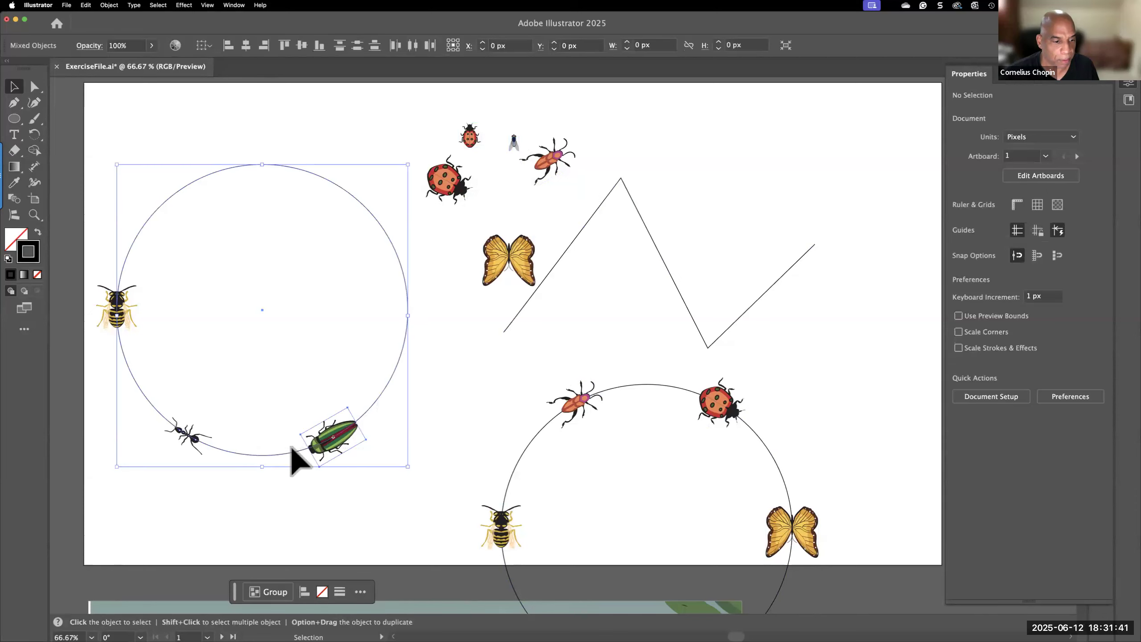
{"action": "left_click_drag", "start_coordinate": [263, 319], "coordinate": [156, 374]}
Step: Move the duplicated insect ring down to the artboard's bottom edge, clear of the zigzag path
{"action": "left_click_drag", "start_coordinate": [389, 95], "coordinate": [897, 375]}
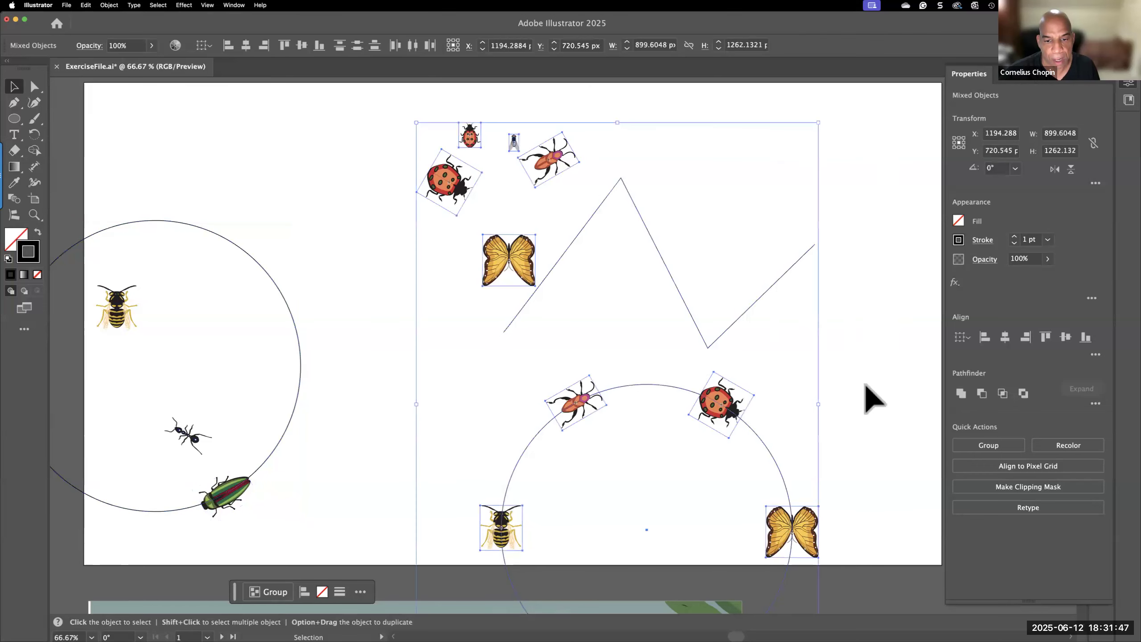
{"action": "left_click", "coordinate": [752, 442]}
{"action": "left_click_drag", "start_coordinate": [678, 395], "coordinate": [661, 552]}
Step: Select the five loose insects together with the zigzag and attach them to it using Objects on Path
{"action": "left_click_drag", "start_coordinate": [834, 379], "coordinate": [835, 391]}
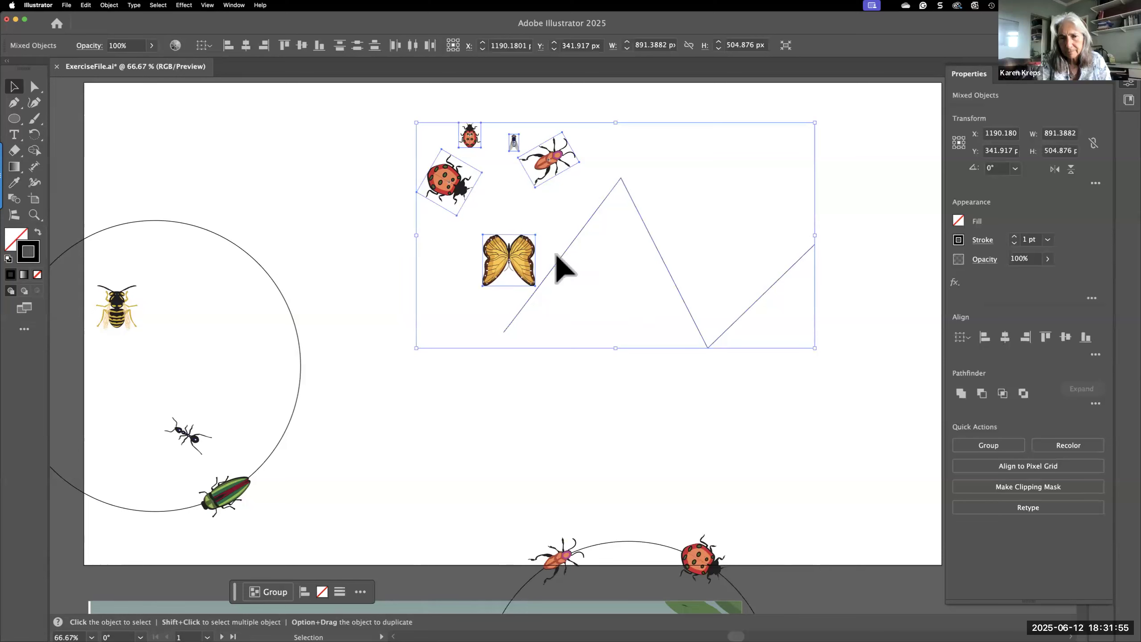
{"action": "left_click", "coordinate": [13, 217]}
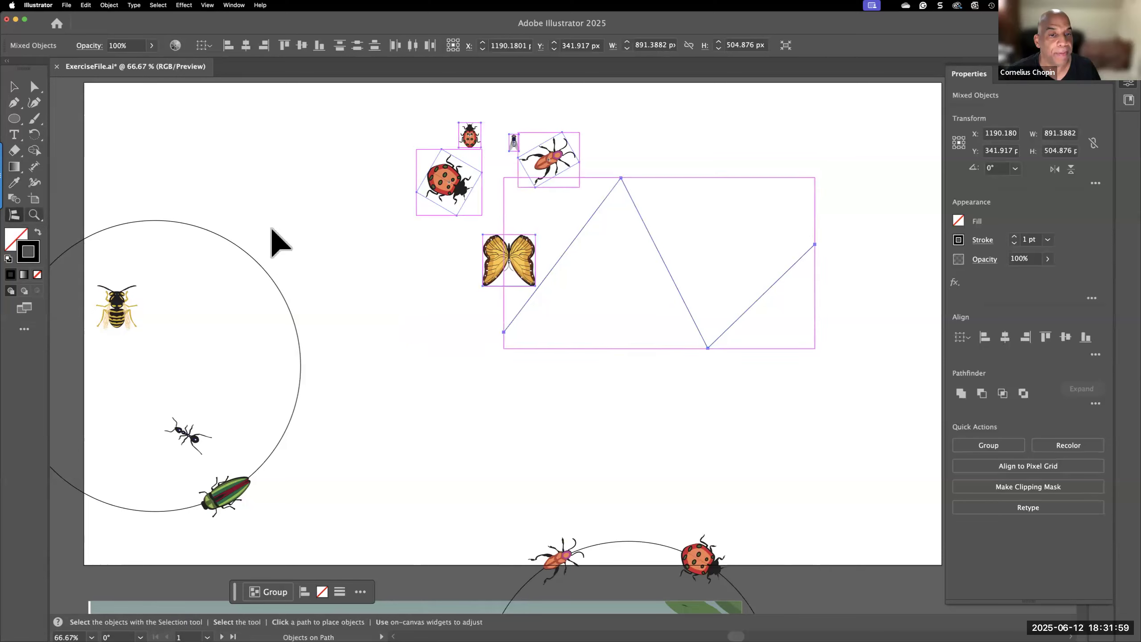
{"action": "left_click", "coordinate": [575, 236]}
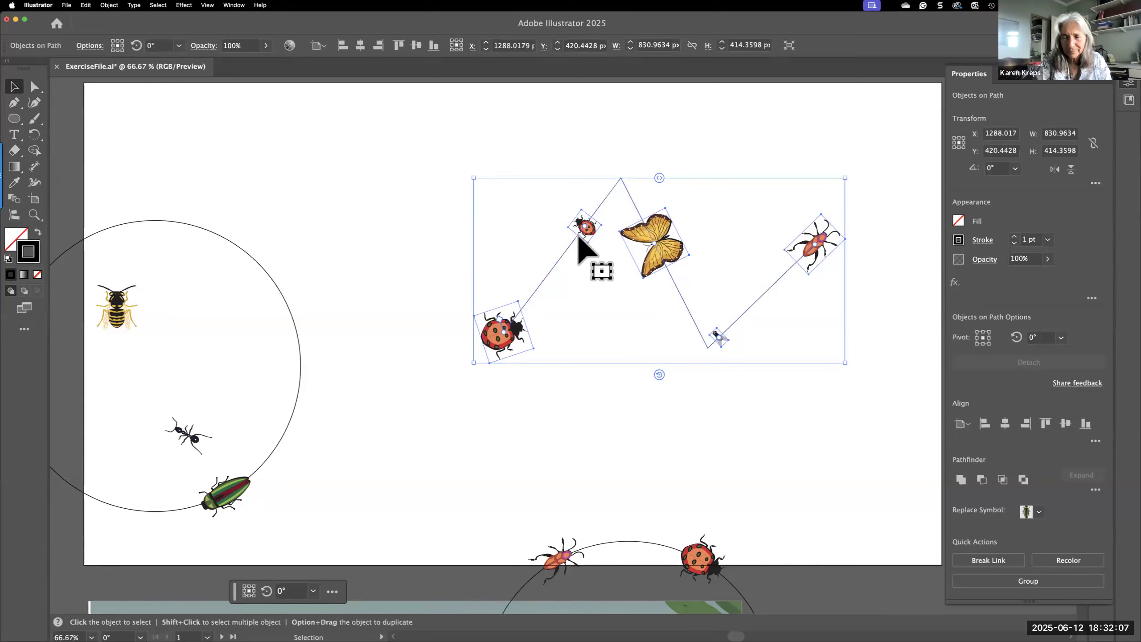
Step: Tighten the insects' spacing along the zigzag and reorder them as small ladybug, fly, large ladybug, red beetle, butterfly
{"action": "left_click_drag", "start_coordinate": [660, 179], "coordinate": [661, 245]}
{"action": "mouse_move", "coordinate": [695, 320]}
{"action": "left_mouse_down"}
{"action": "mouse_move", "coordinate": [727, 319]}
{"action": "mouse_move", "coordinate": [668, 313]}
{"action": "mouse_move", "coordinate": [692, 331]}
{"action": "left_mouse_up"}
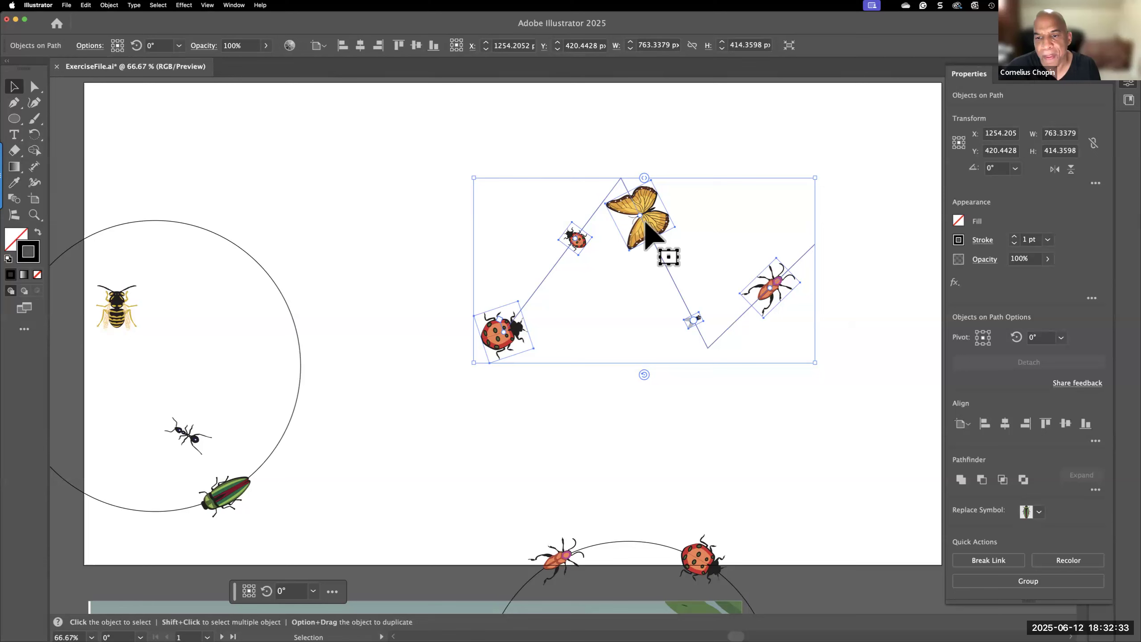
{"action": "left_click_drag", "start_coordinate": [688, 320], "coordinate": [640, 219]}
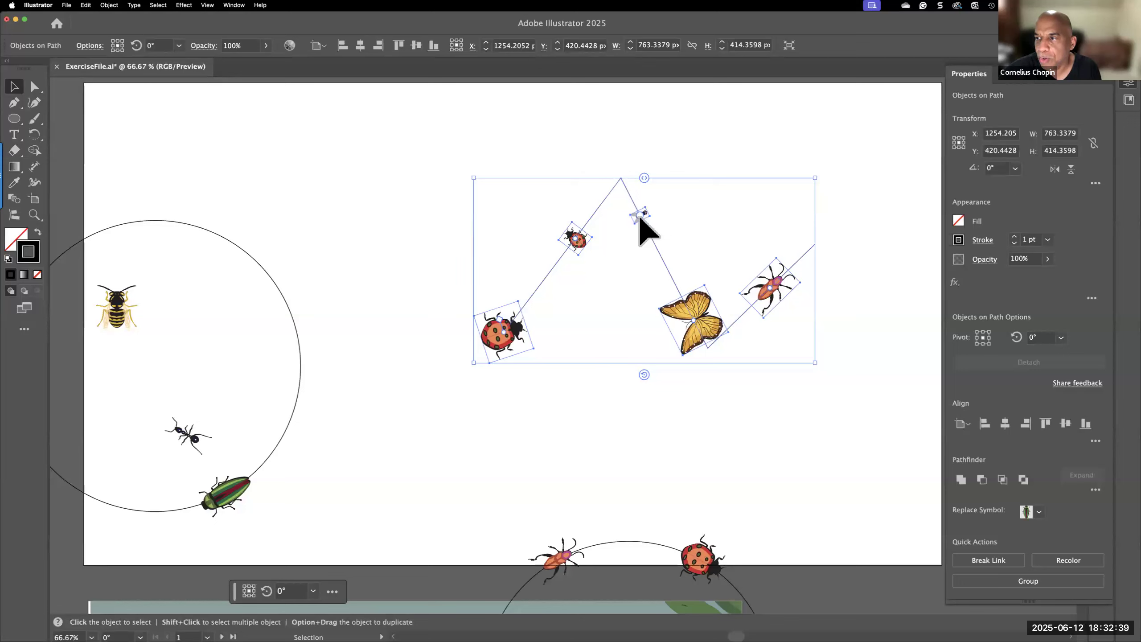
{"action": "left_click_drag", "start_coordinate": [771, 289], "coordinate": [695, 319]}
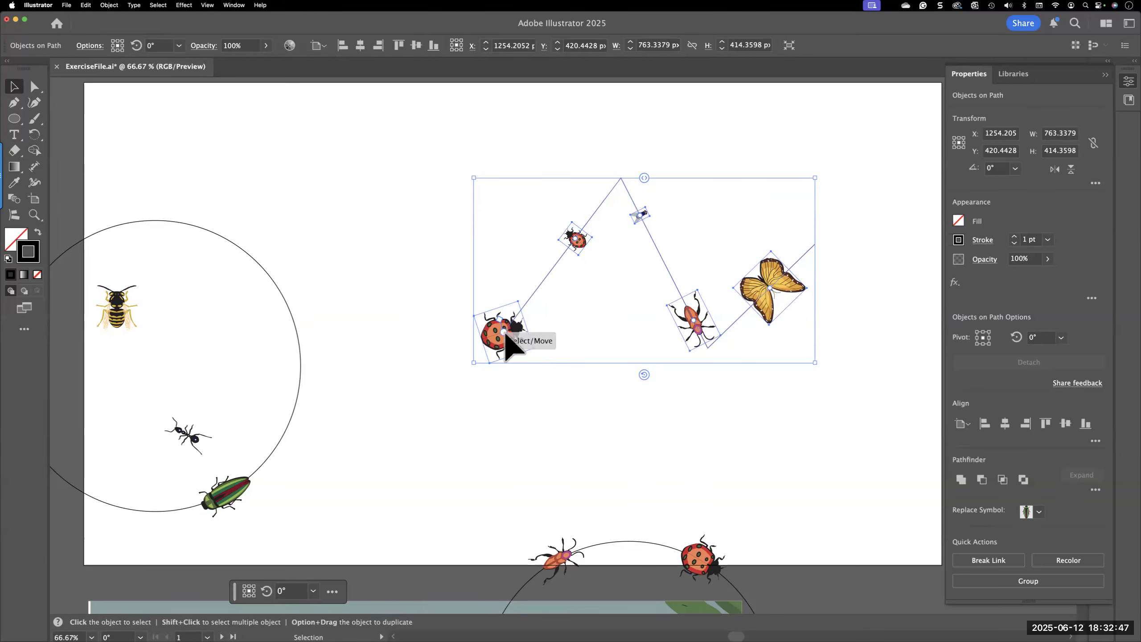
{"action": "left_click_drag", "start_coordinate": [526, 321], "coordinate": [652, 216]}
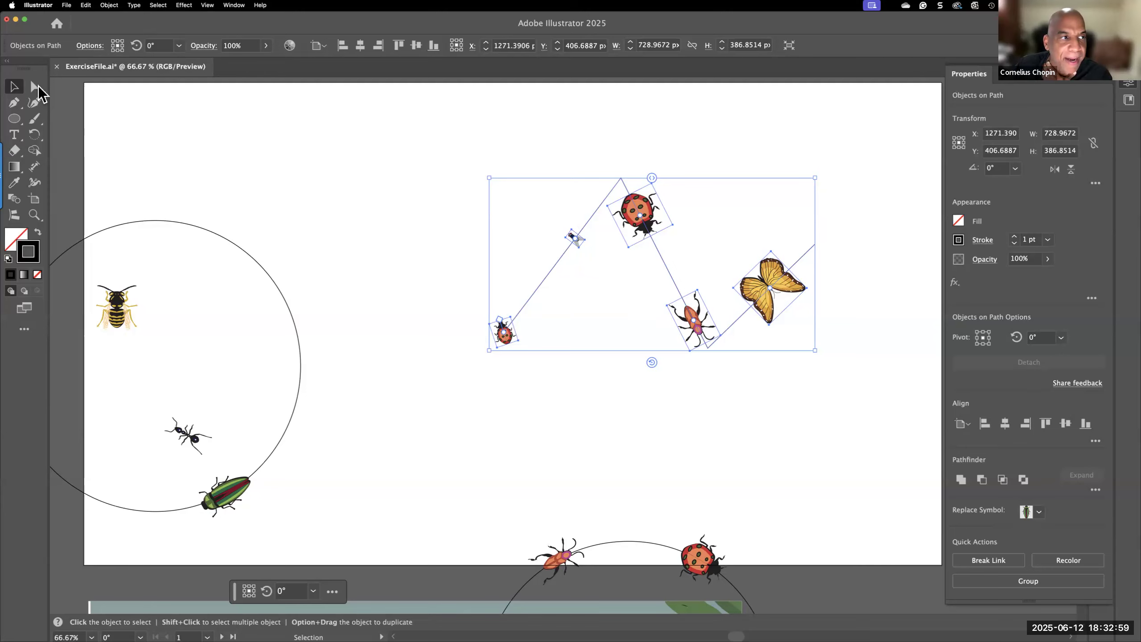
Step: Shift the whole insect zigzag down and slightly right, and reshape it by moving its upper corner anchor
{"action": "left_click", "coordinate": [36, 87]}
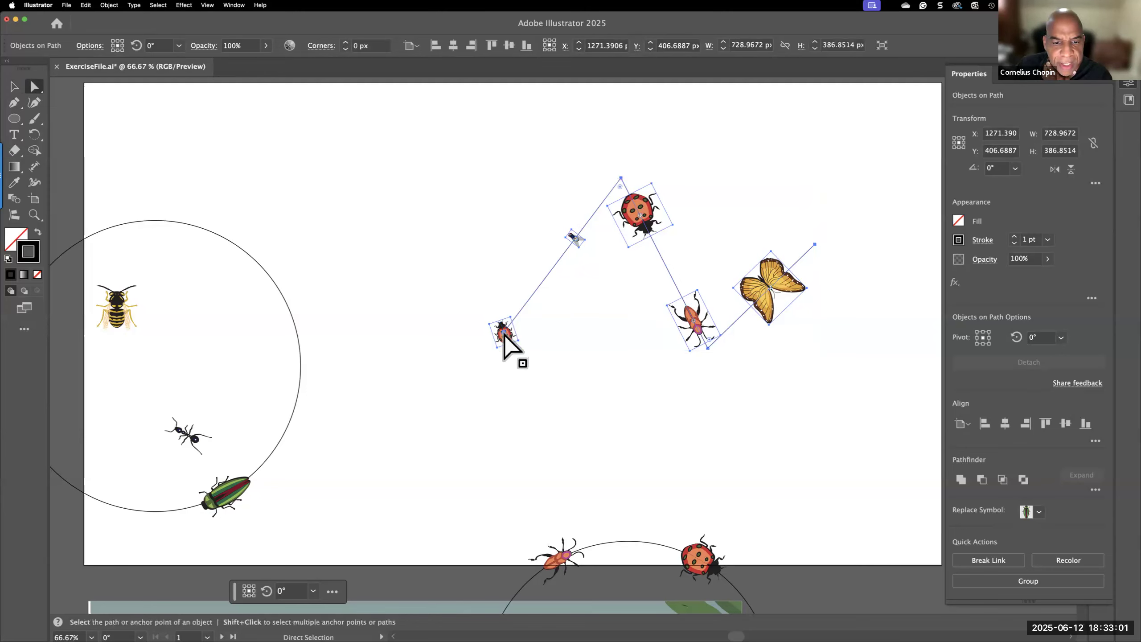
{"action": "left_click_drag", "start_coordinate": [506, 342], "coordinate": [532, 416]}
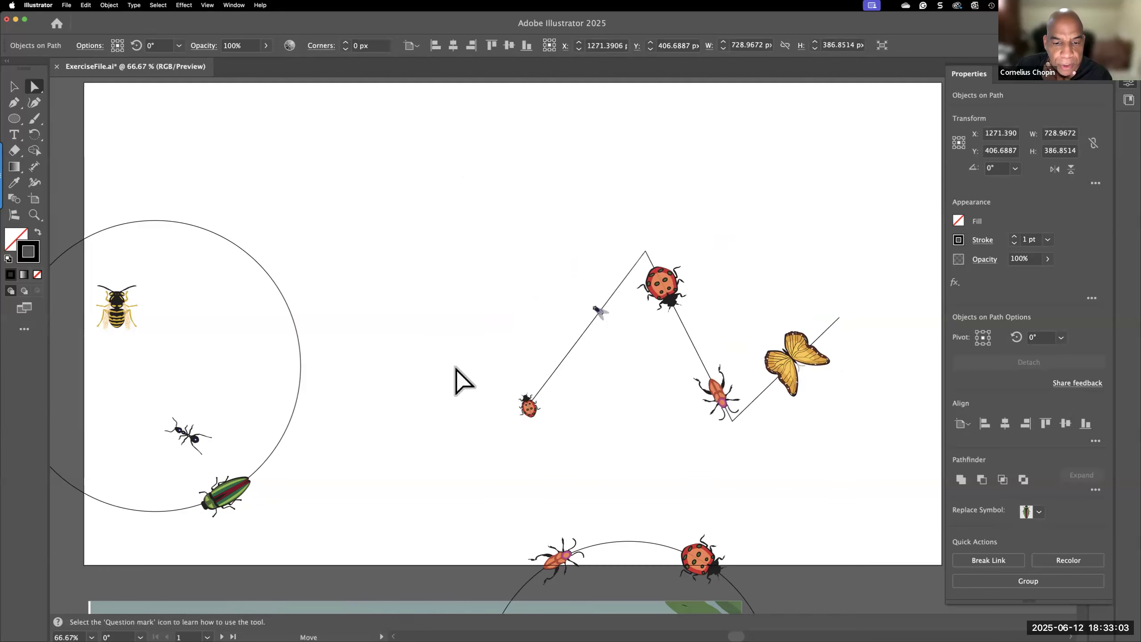
{"action": "left_click", "coordinate": [646, 251]}
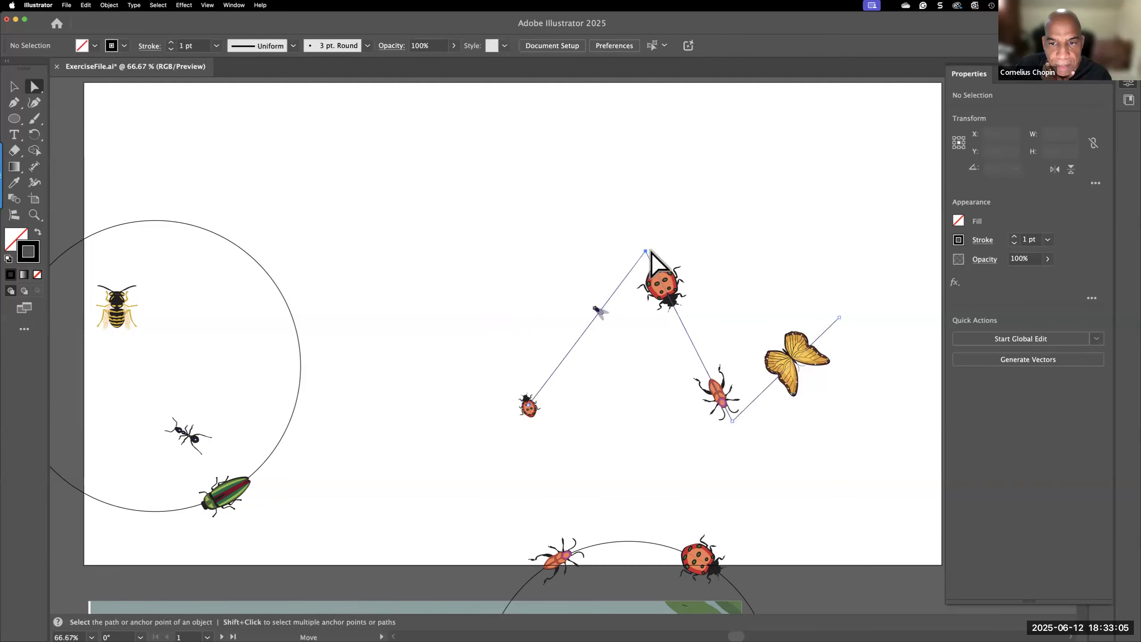
{"action": "left_click_drag", "start_coordinate": [645, 252], "coordinate": [560, 152]}
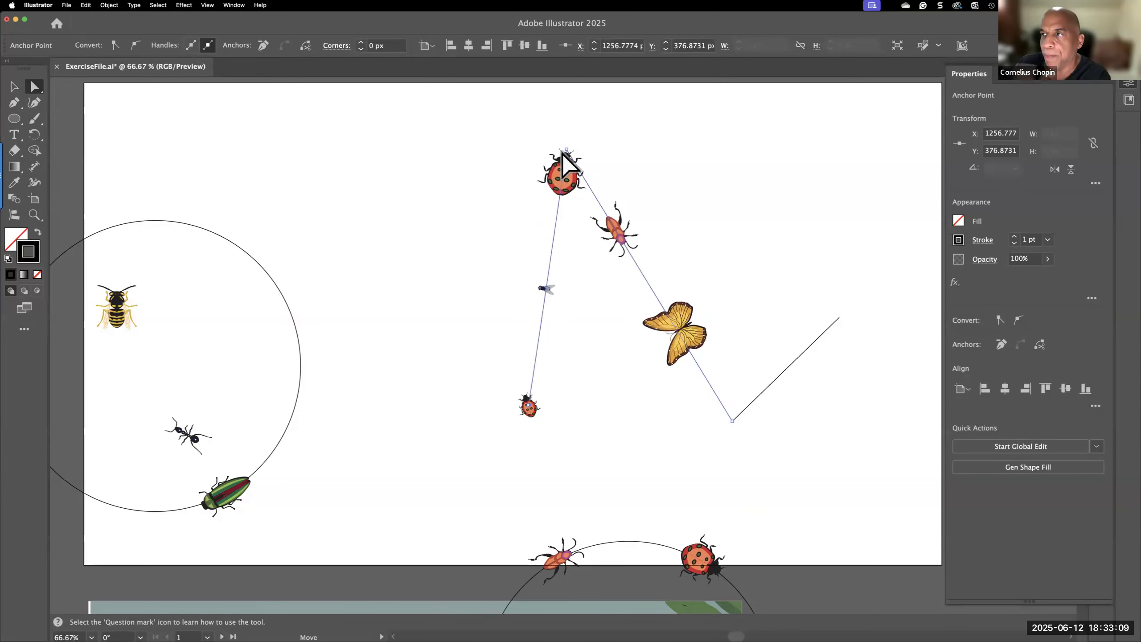
{"action": "left_click_drag", "start_coordinate": [483, 153], "coordinate": [604, 220]}
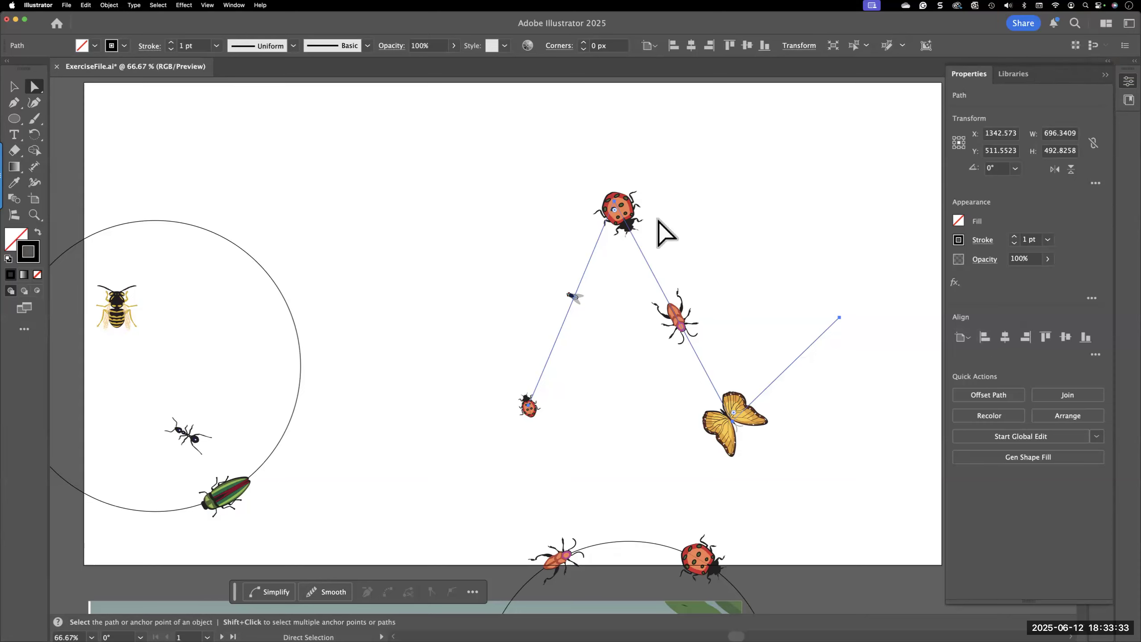
Step: Convert the zigzag's upper corner into a smooth, broad curve with the Anchor Point tool
{"action": "left_click", "coordinate": [20, 106]}
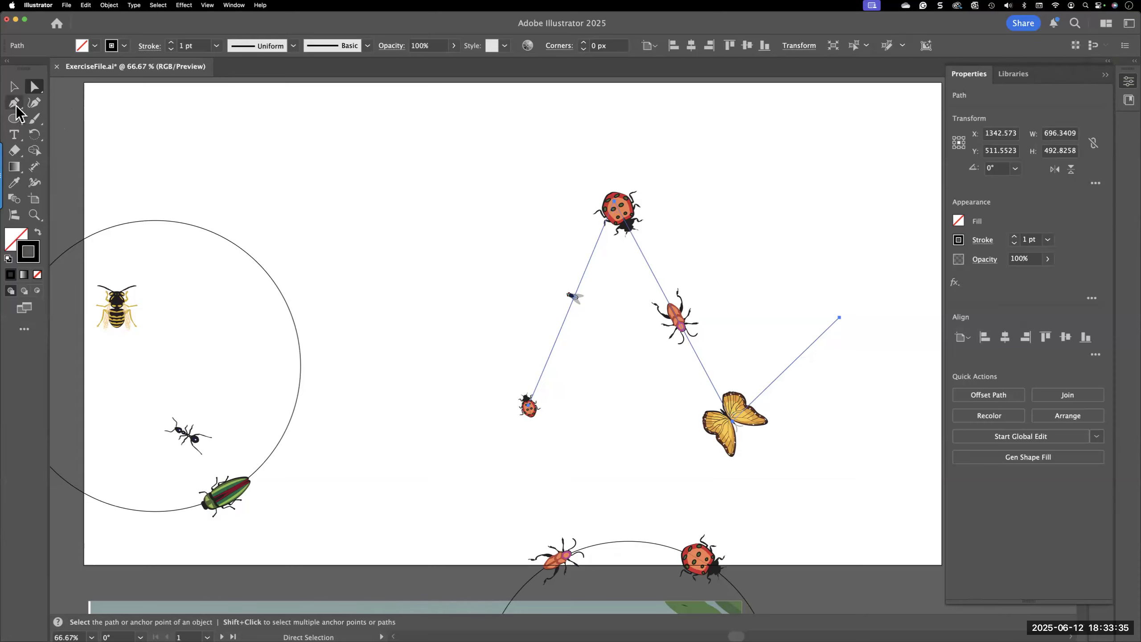
{"action": "key", "text": "shift+c"}
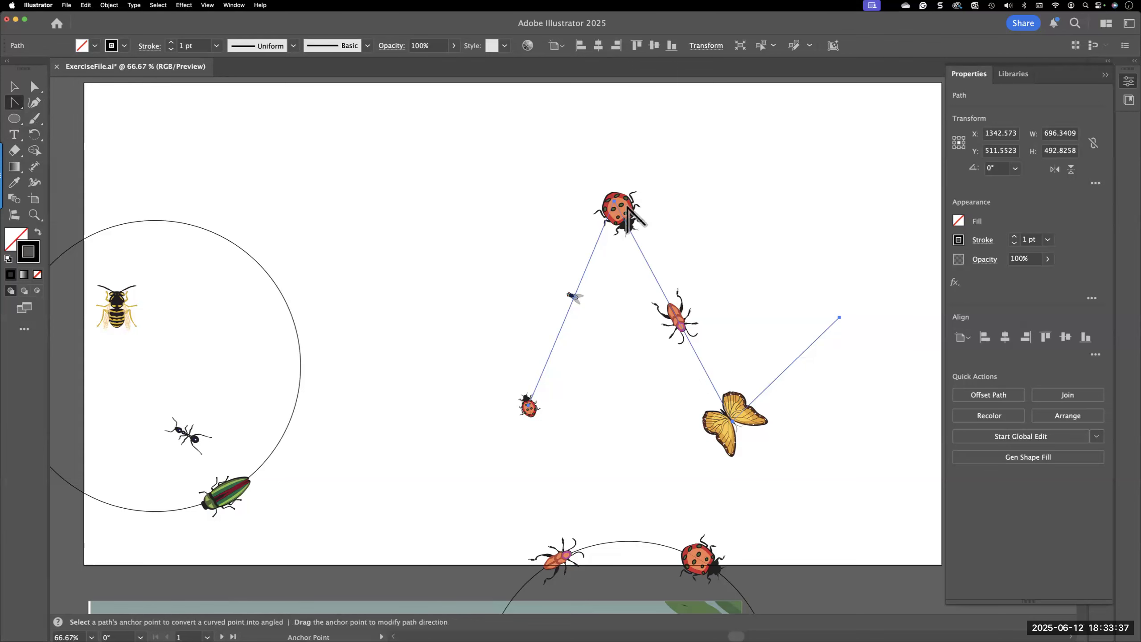
{"action": "left_click_drag", "start_coordinate": [616, 207], "coordinate": [843, 201]}
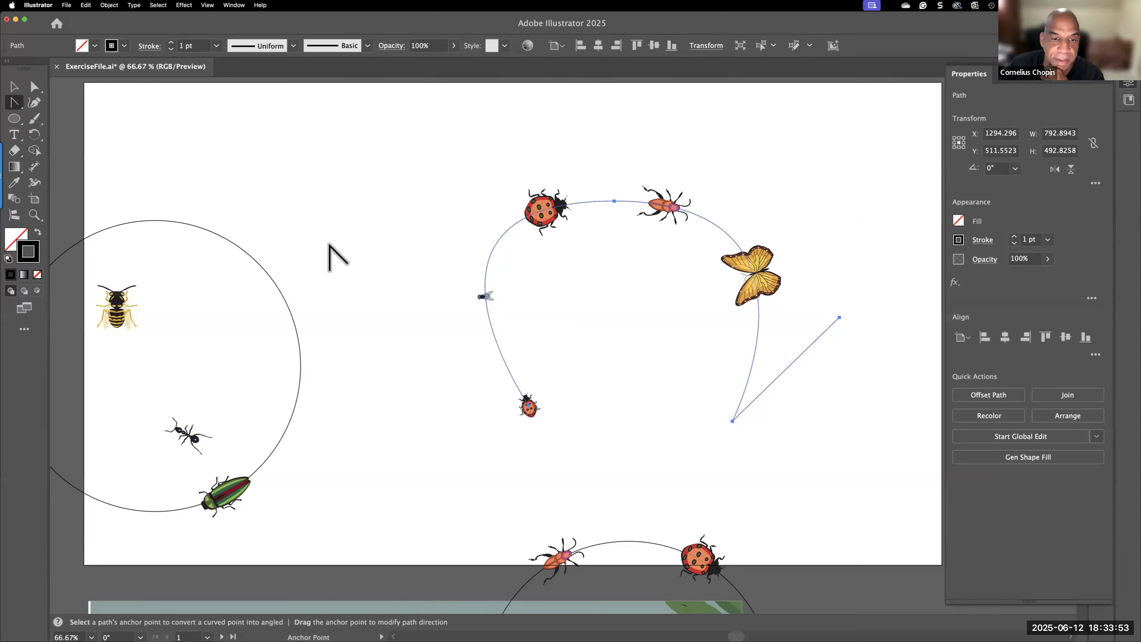
Step: Widen the curved path to about 833 px and spread its attached insects farther apart along it
{"action": "left_click", "coordinate": [15, 87]}
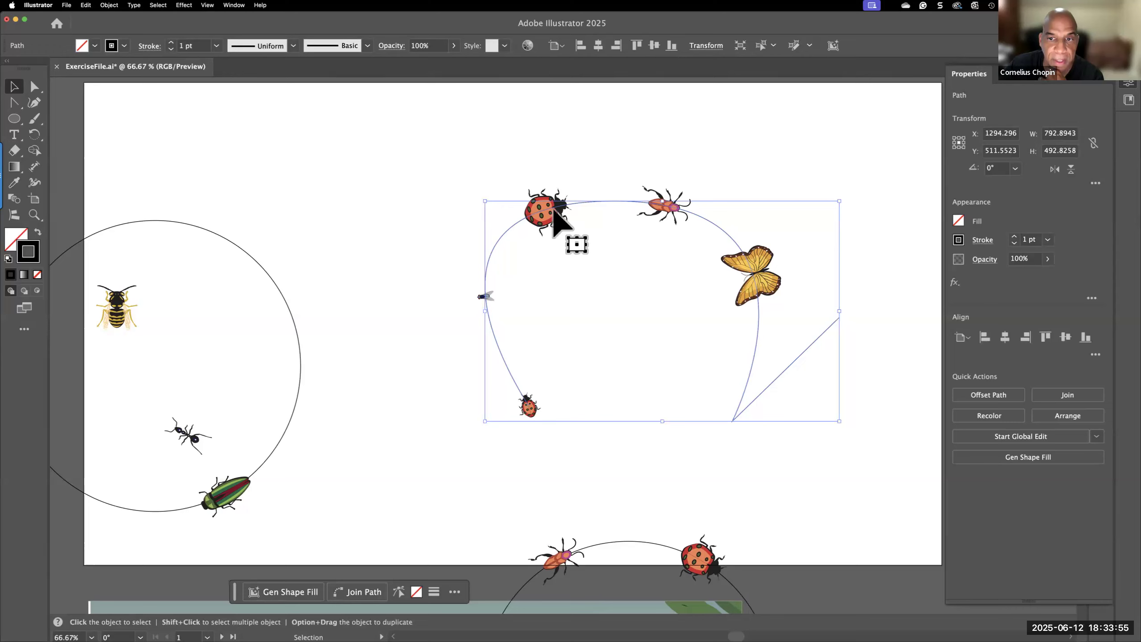
{"action": "mouse_move", "coordinate": [490, 313]}
{"action": "left_mouse_down"}
{"action": "mouse_move", "coordinate": [587, 320]}
{"action": "mouse_move", "coordinate": [467, 313]}
{"action": "left_mouse_up"}
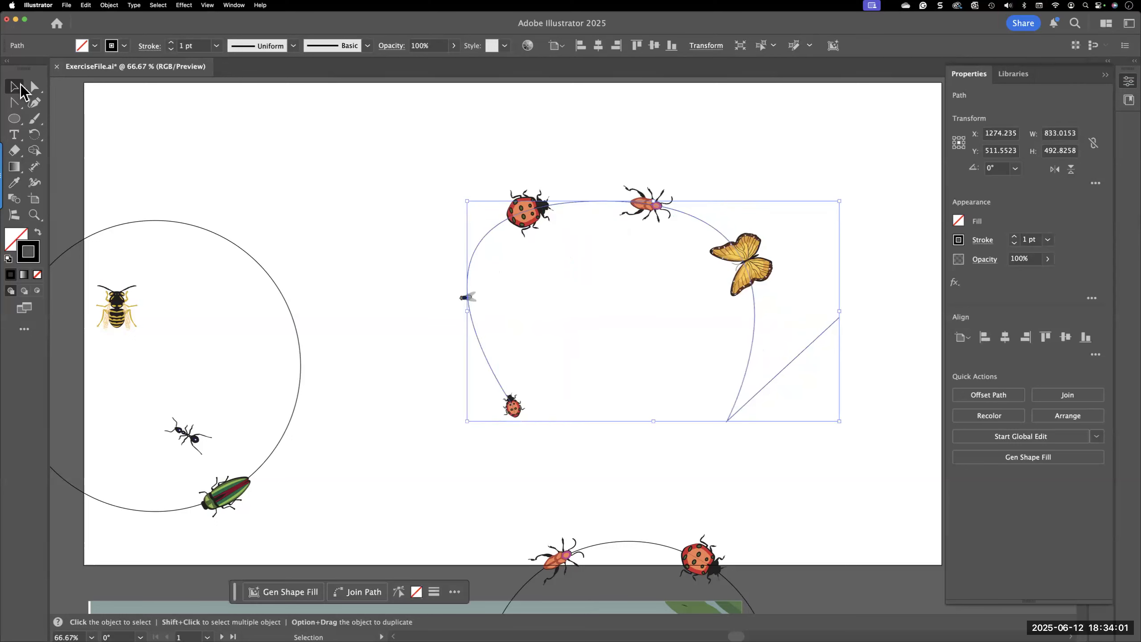
{"action": "left_click", "coordinate": [563, 224]}
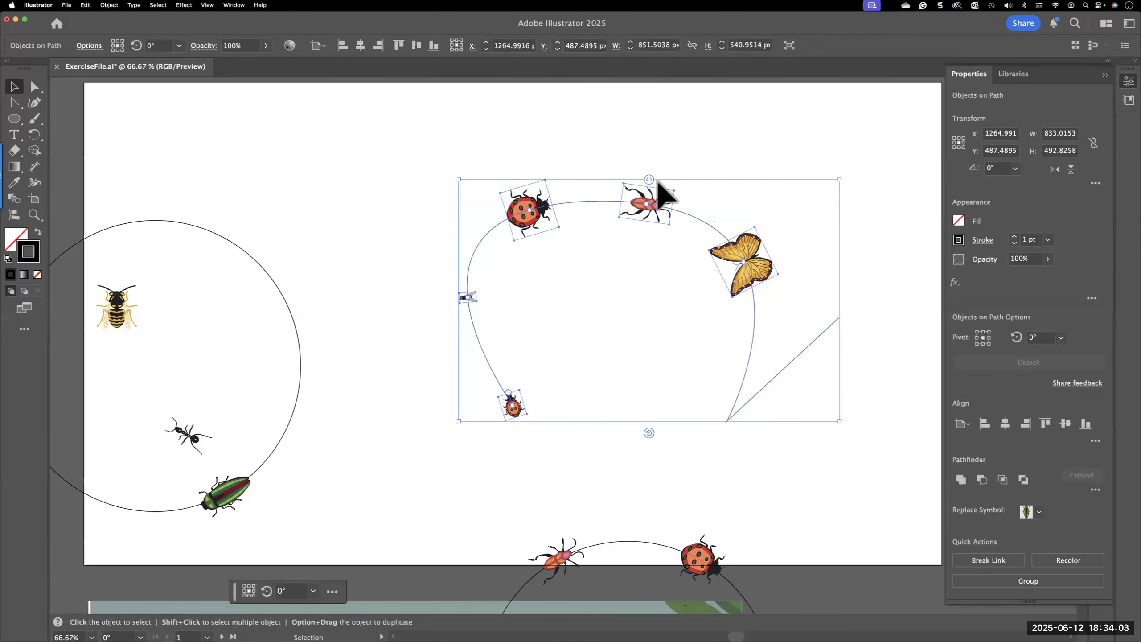
{"action": "left_click_drag", "start_coordinate": [649, 179], "coordinate": [698, 190]}
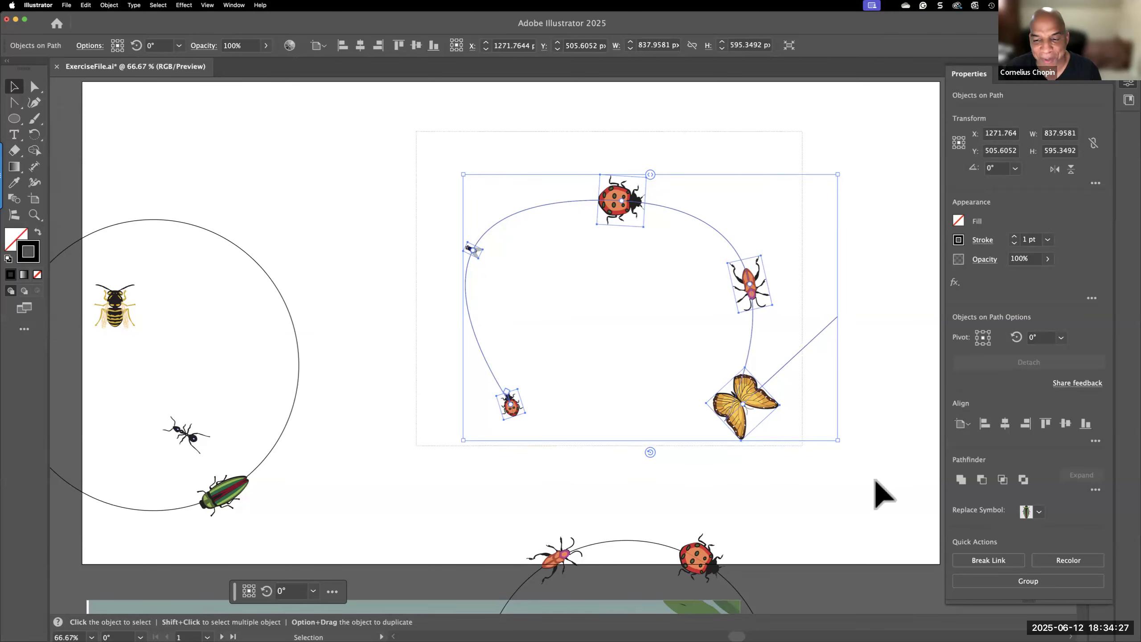
Step: Delete the curved path with its insects, the loose bee and ant, the original circle and its green beetle
{"action": "key", "text": "Delete"}
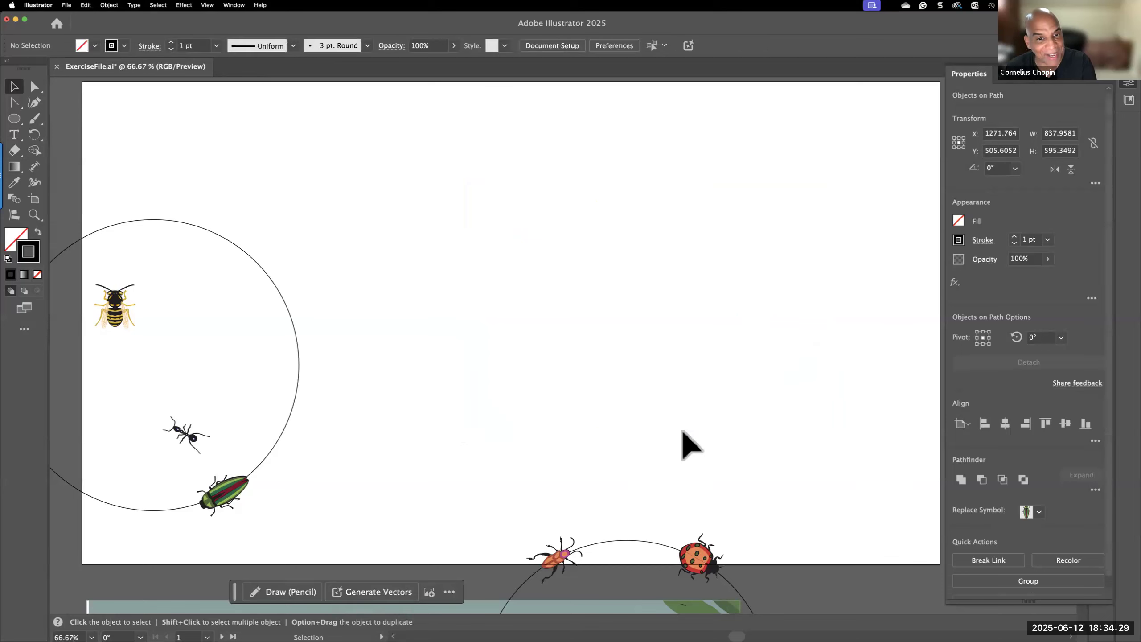
{"action": "left_click", "coordinate": [119, 310]}
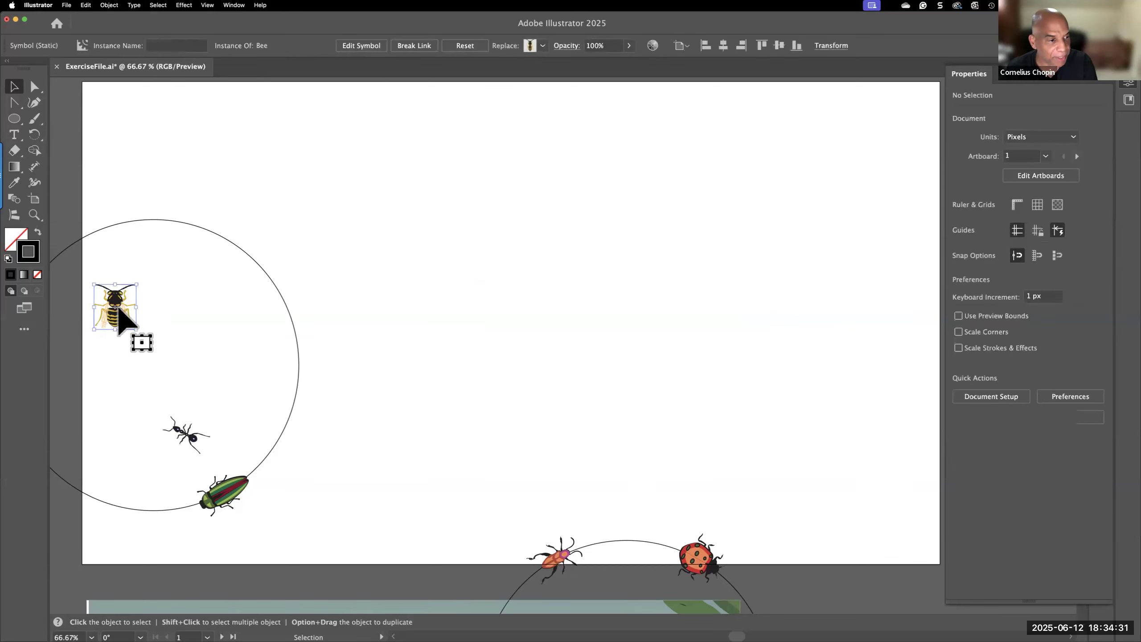
{"action": "key", "text": "Delete"}
{"action": "key", "text": "Delete"}
{"action": "left_click", "coordinate": [266, 461]}
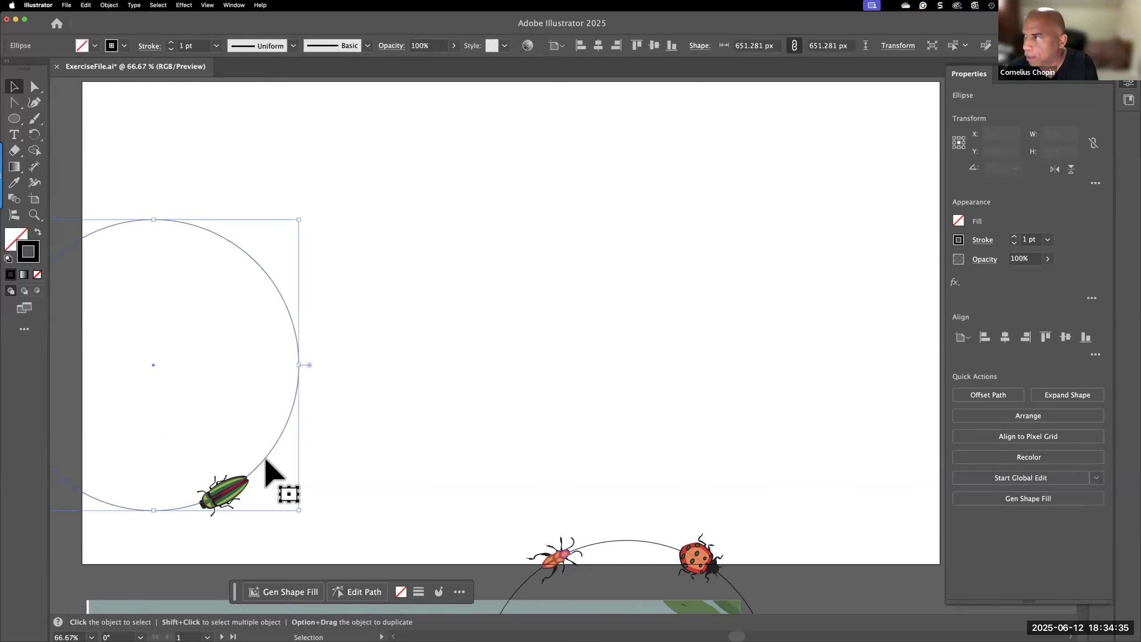
{"action": "key", "text": "Delete"}
{"action": "left_click", "coordinate": [238, 486]}
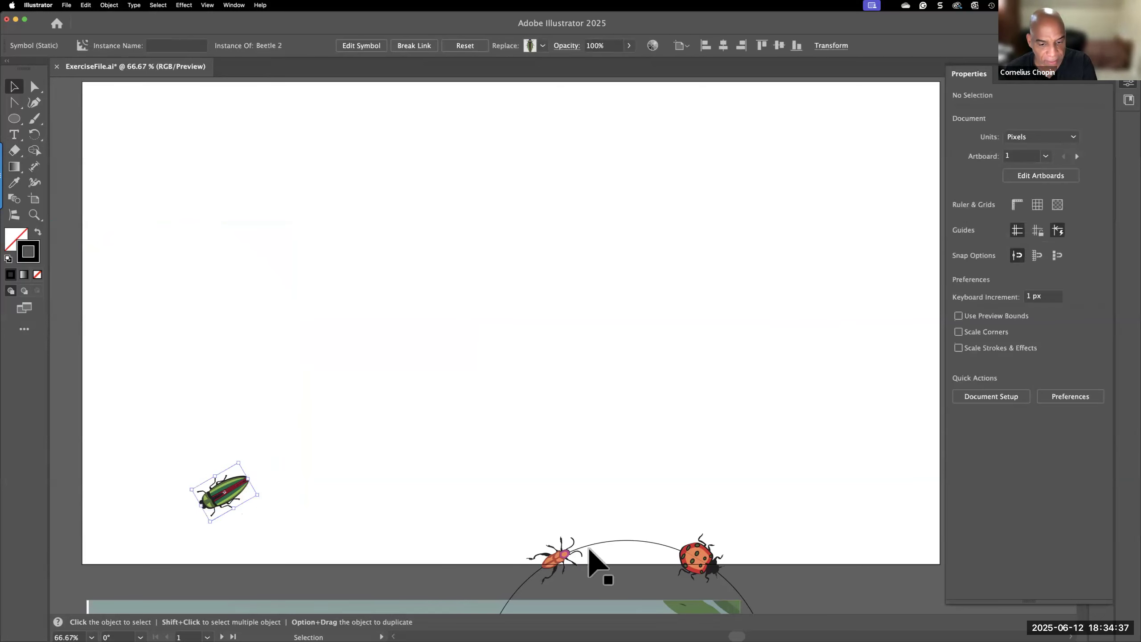
{"action": "key", "text": "Delete"}
Step: Delete the duplicated insect ring overlapping the lower edge of the artboard
{"action": "scroll", "coordinate": [607, 545], "scroll_direction": "down", "scroll_amount": 5}
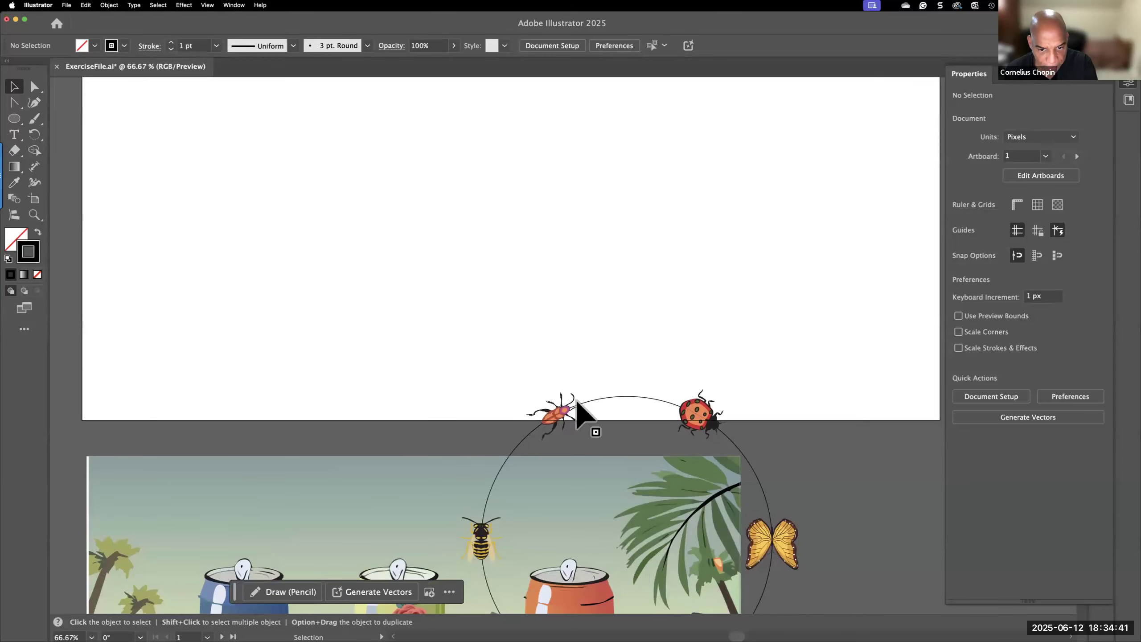
{"action": "left_click_drag", "start_coordinate": [592, 410], "coordinate": [442, 140]}
{"action": "key", "text": "Delete"}
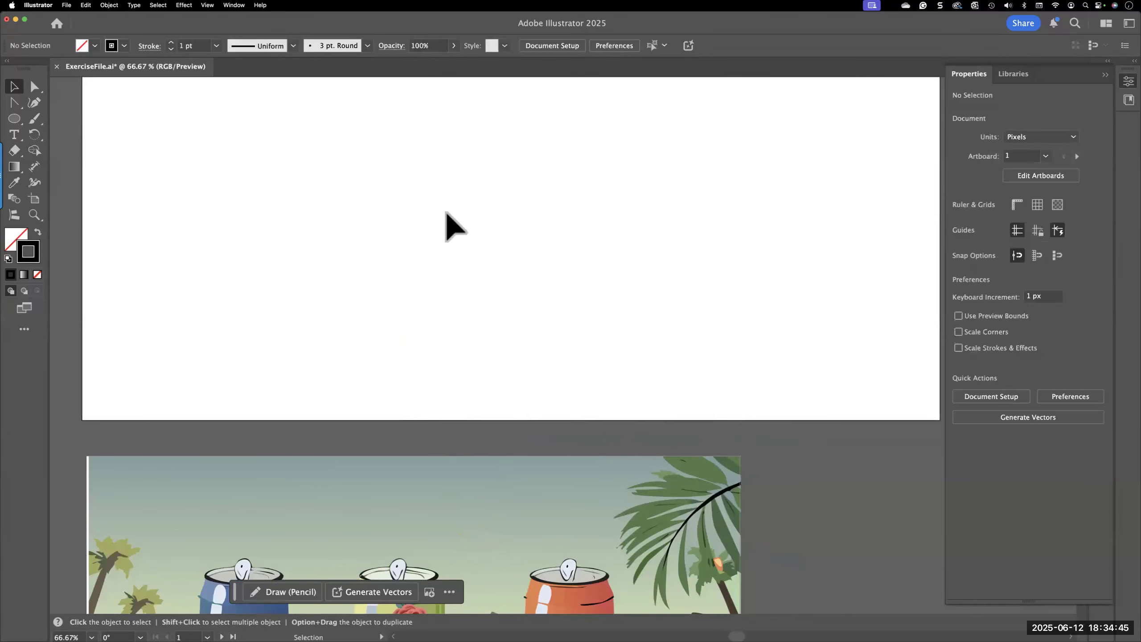
{"action": "scroll", "coordinate": [447, 224], "scroll_direction": "up", "scroll_amount": 1}
{"action": "scroll", "coordinate": [448, 226], "scroll_direction": "up", "scroll_amount": 3}
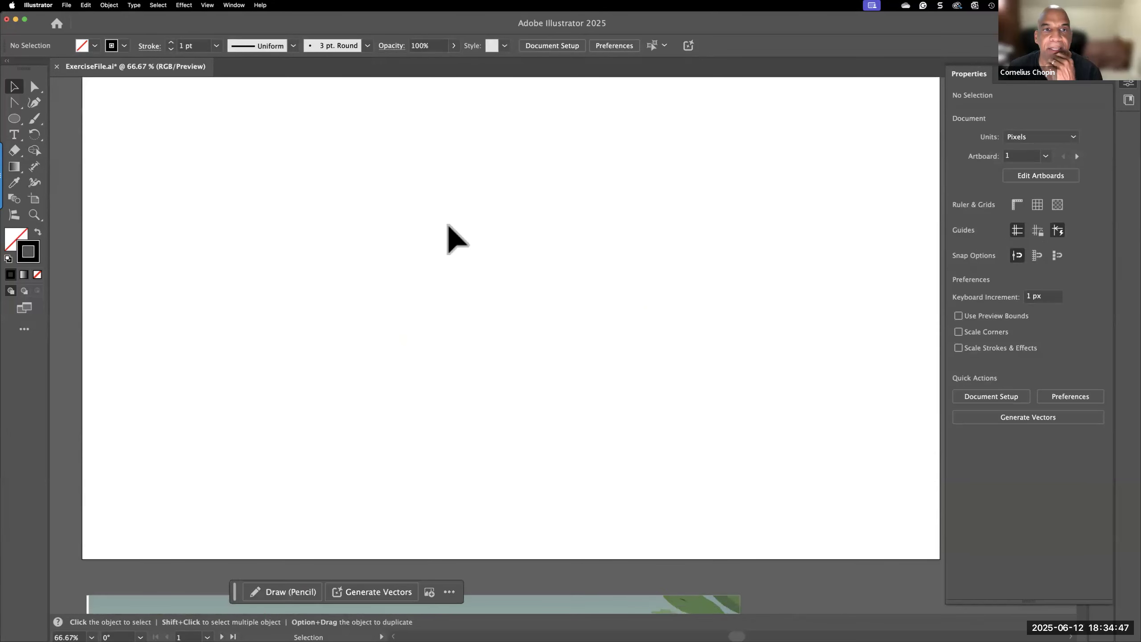
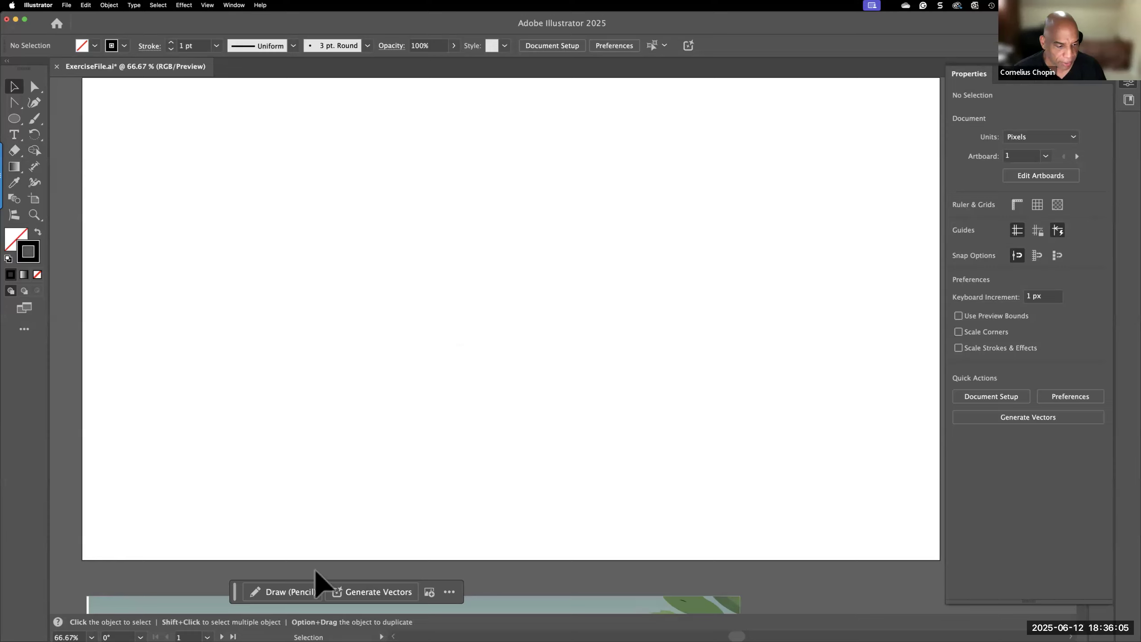
Step: Generate a Scene vector with minimum detail from the prompt "Cat playing guitar" and apply its third variation
{"action": "left_click", "coordinate": [294, 592]}
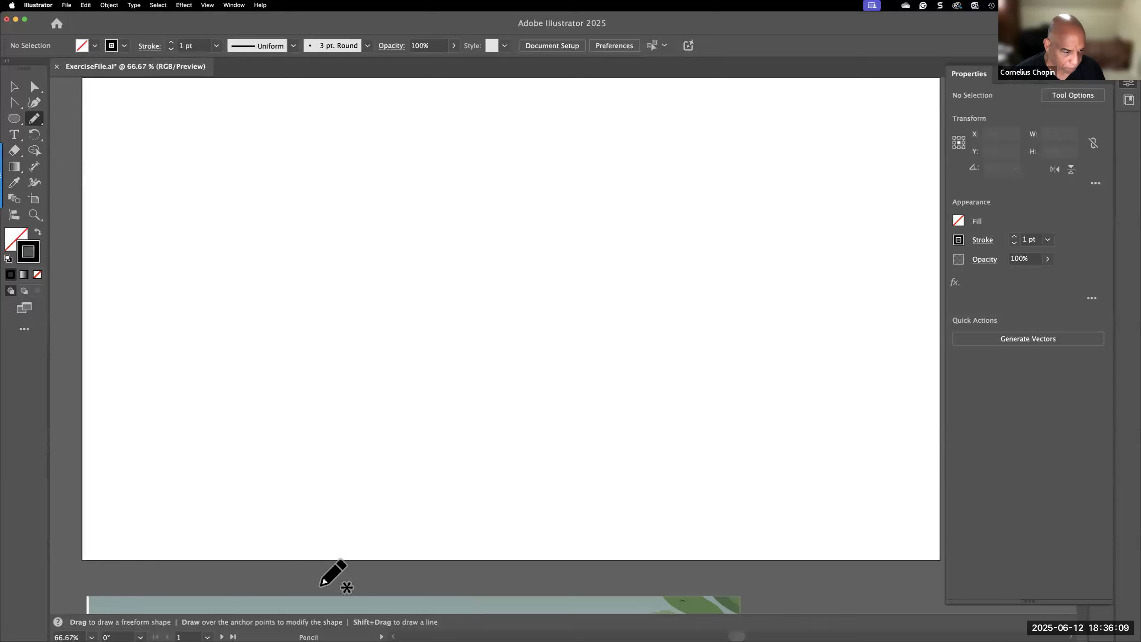
{"action": "key", "text": "v"}
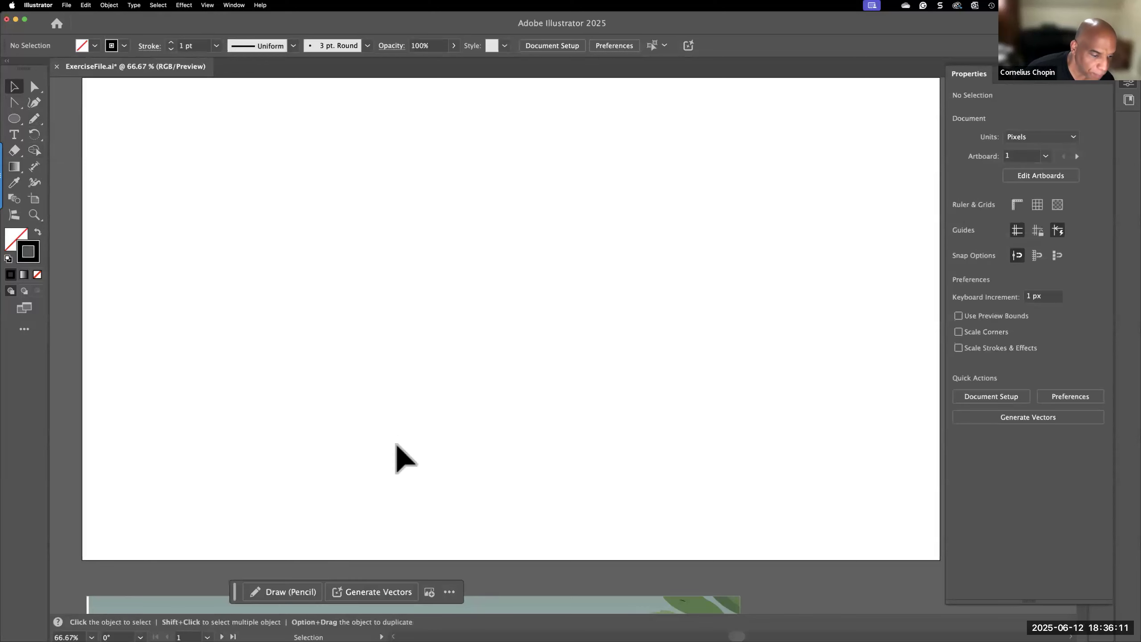
{"action": "left_click", "coordinate": [375, 593]}
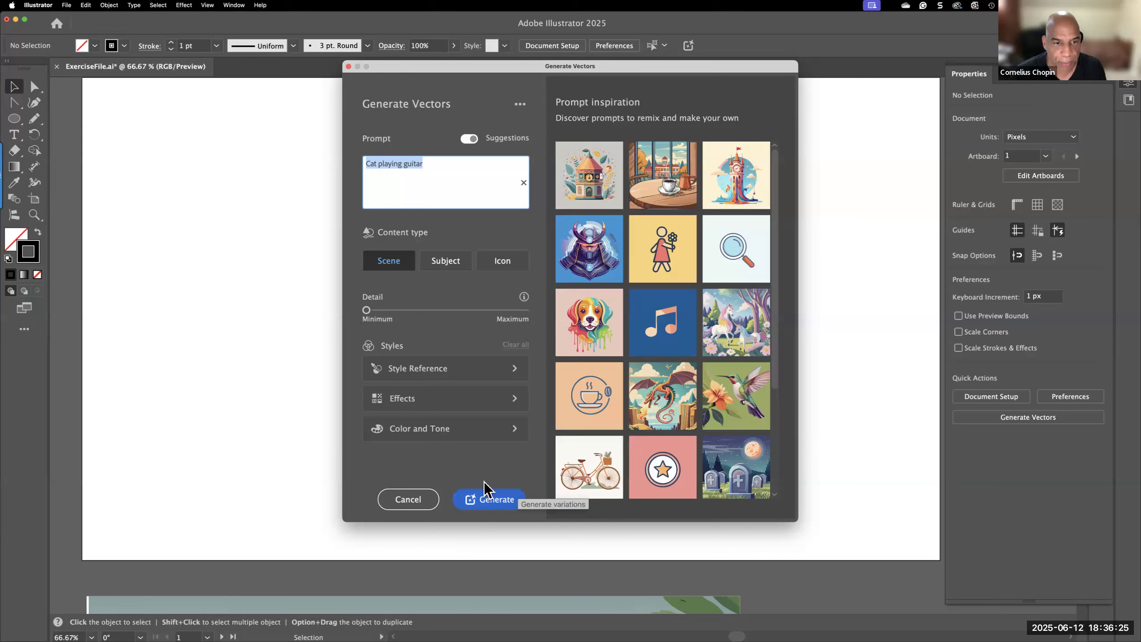
{"action": "left_click", "coordinate": [492, 504]}
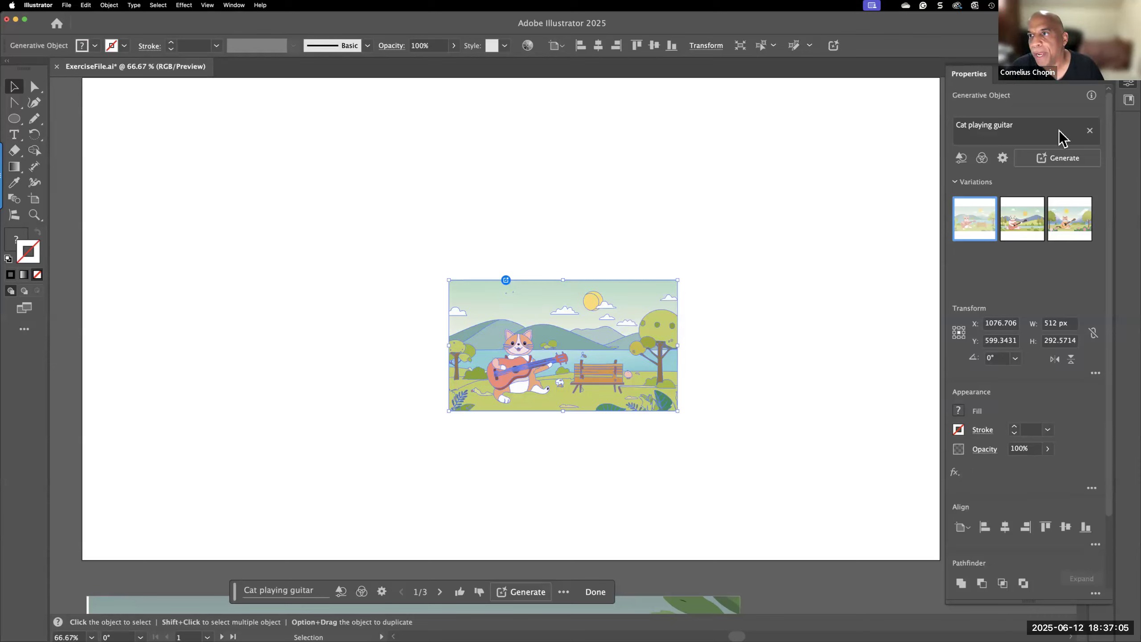
{"action": "left_click", "coordinate": [1019, 219]}
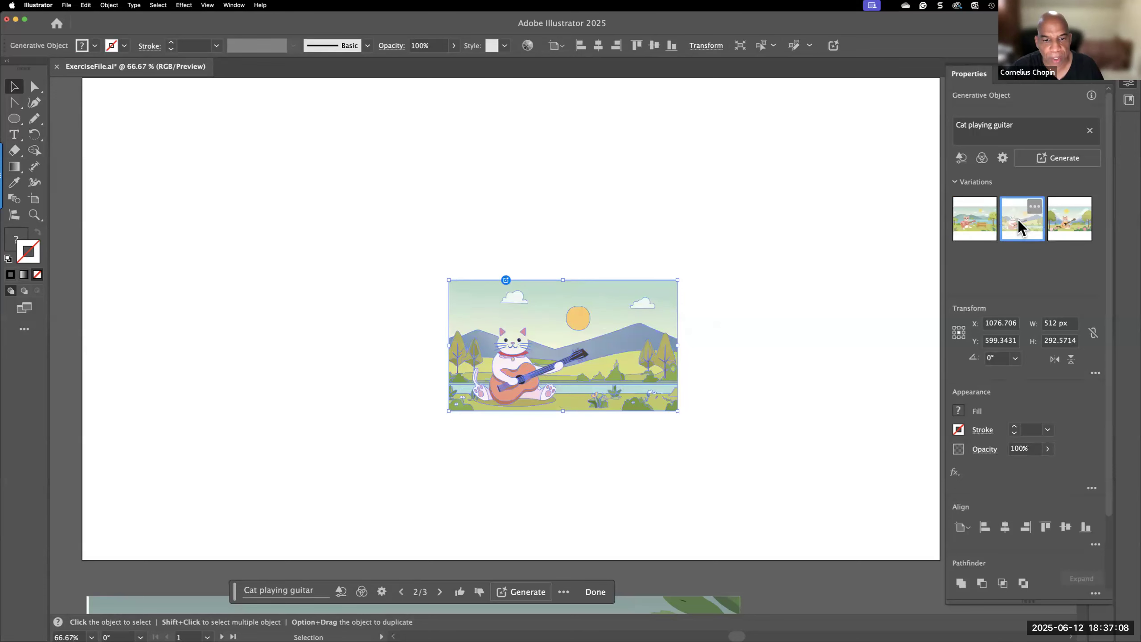
{"action": "left_click", "coordinate": [1061, 222]}
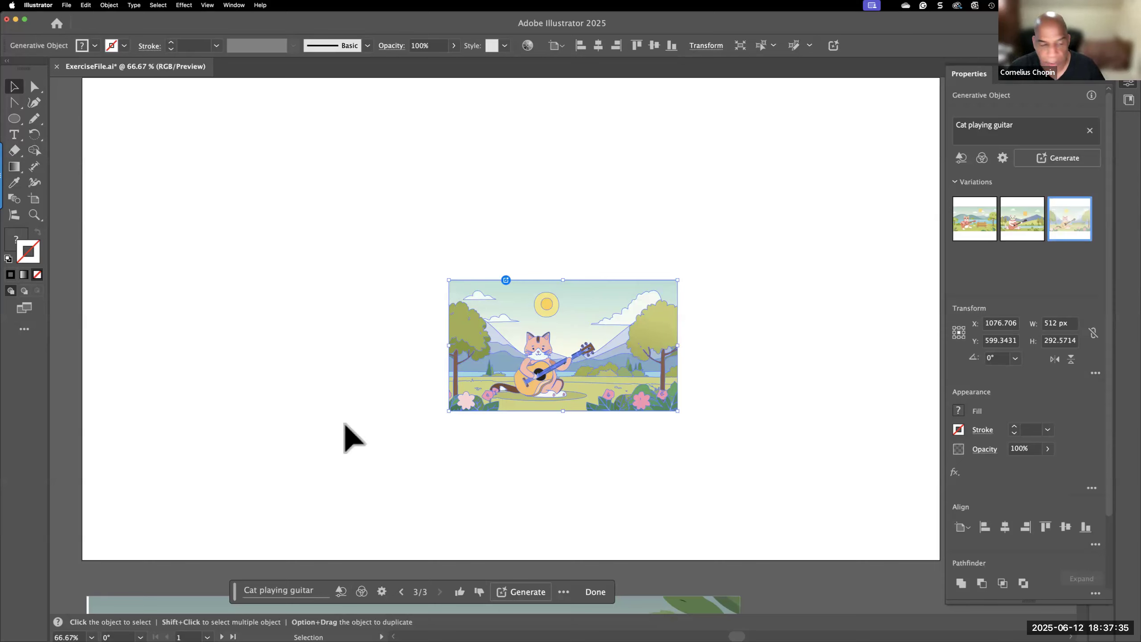
Step: Regenerate the "Cat playing guitar" artwork with content type Subject and maximum detail
{"action": "left_click", "coordinate": [341, 591]}
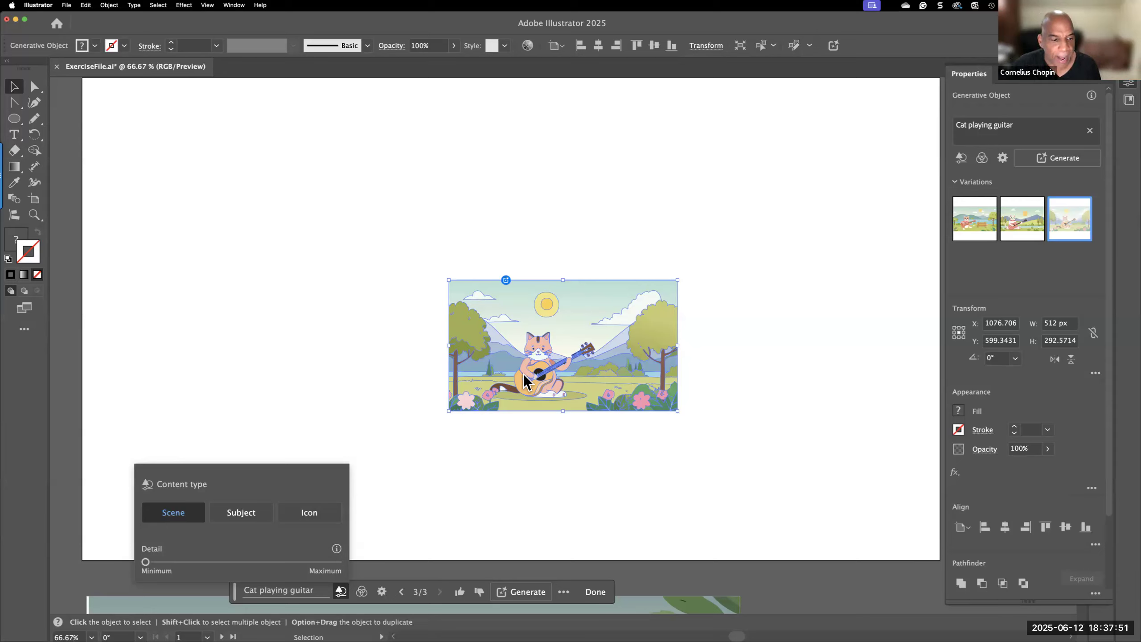
{"action": "left_click", "coordinate": [247, 518]}
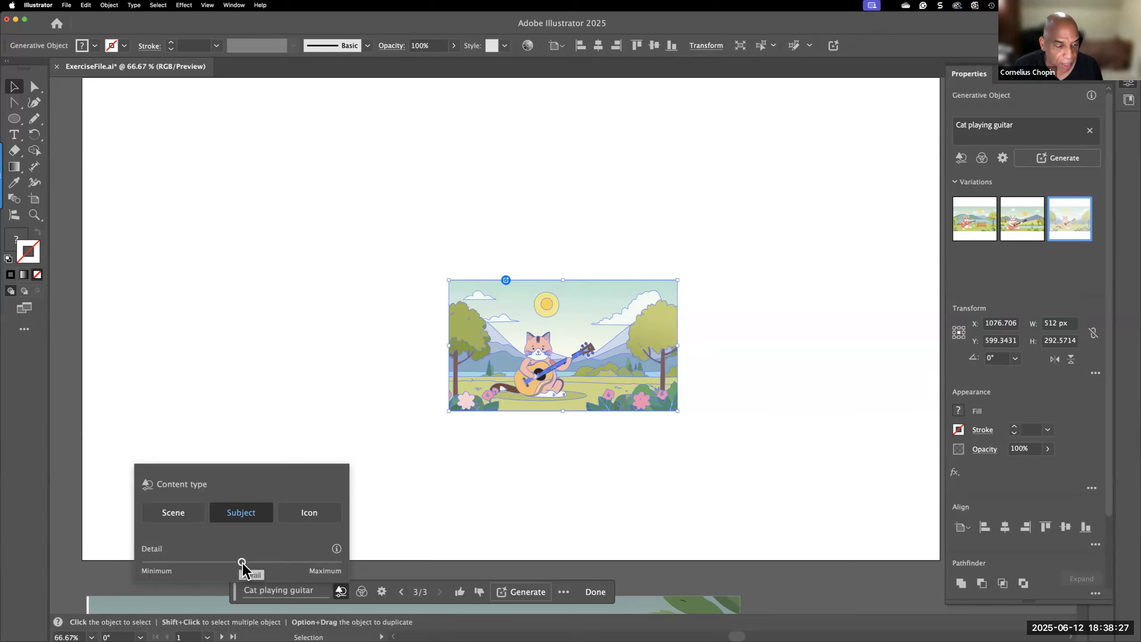
{"action": "left_click_drag", "start_coordinate": [243, 565], "coordinate": [348, 563]}
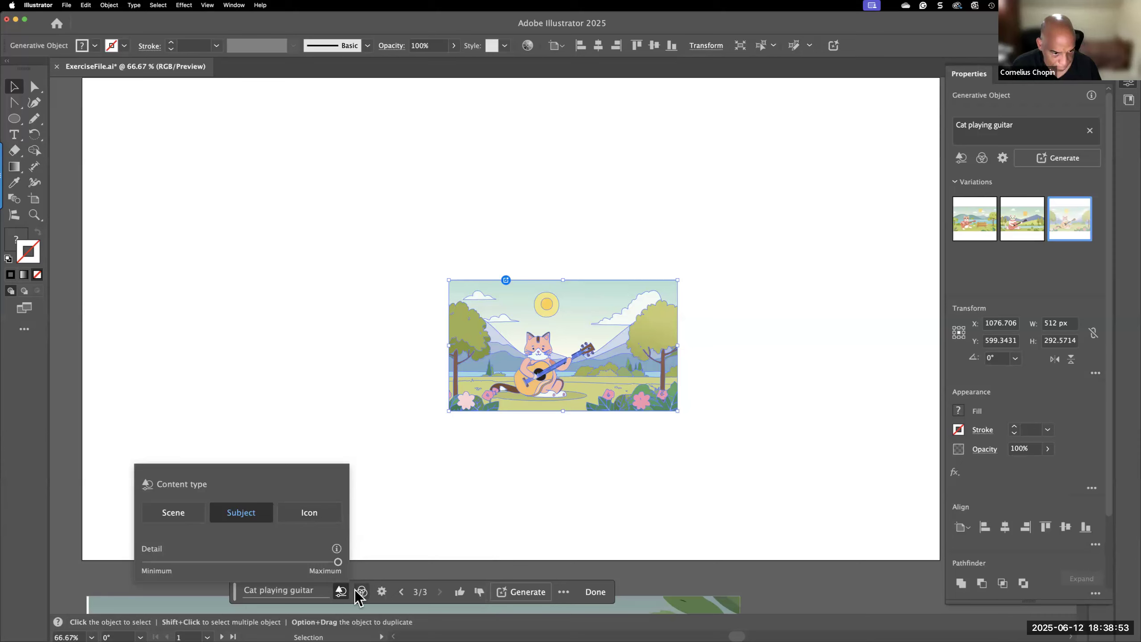
{"action": "left_click", "coordinate": [592, 592]}
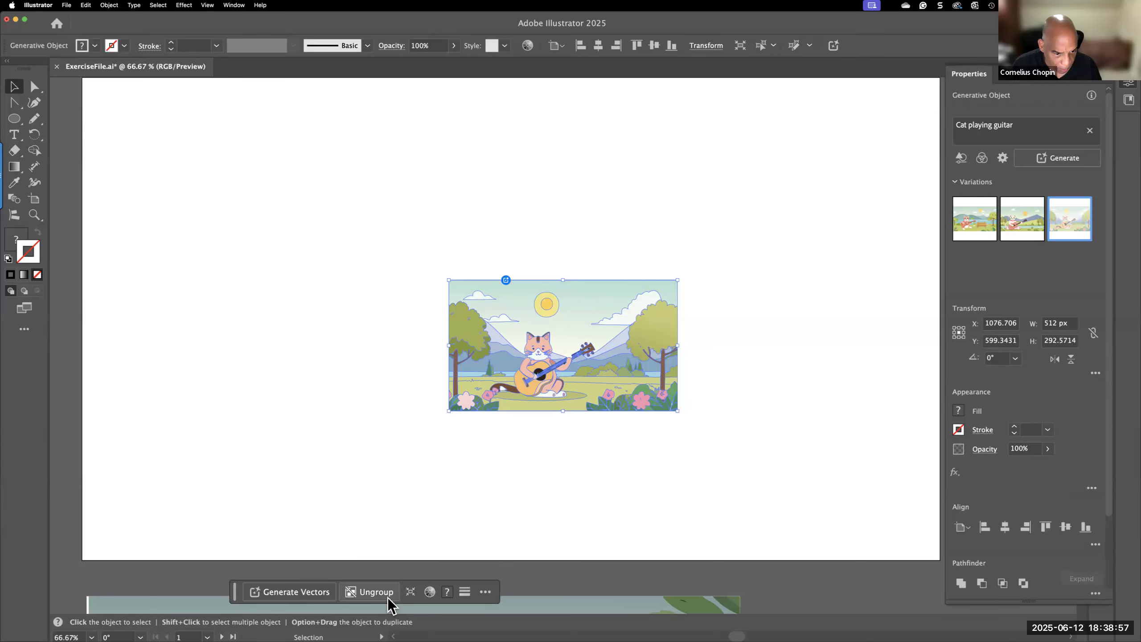
{"action": "left_click", "coordinate": [314, 594]}
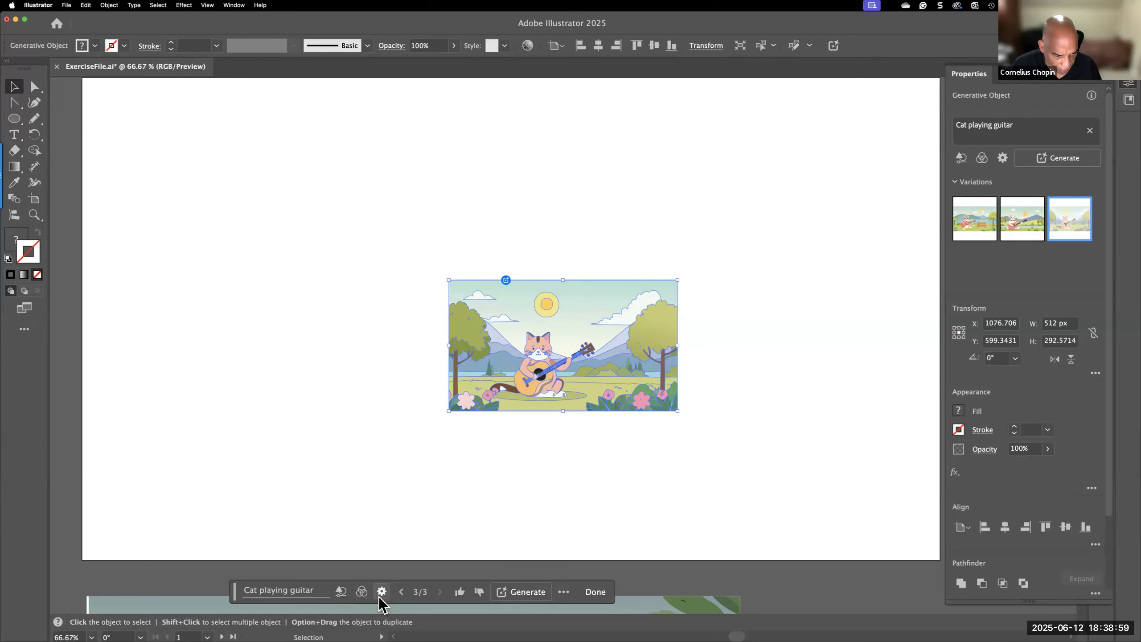
{"action": "left_click", "coordinate": [341, 591]}
{"action": "left_click", "coordinate": [246, 519]}
{"action": "left_click", "coordinate": [338, 562]}
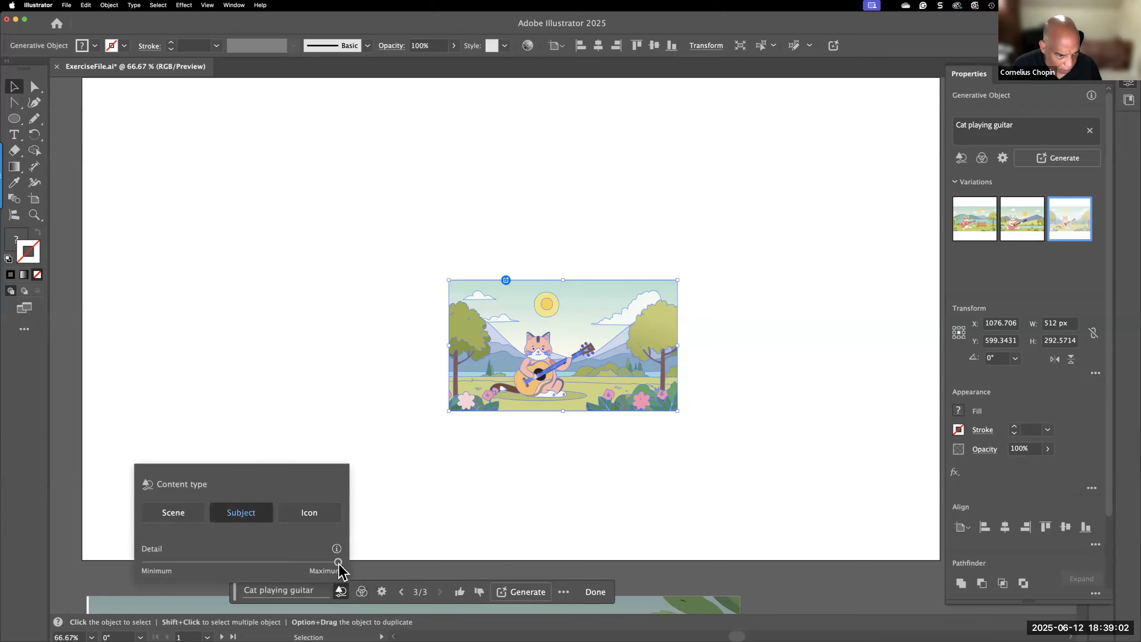
{"action": "left_click", "coordinate": [528, 593]}
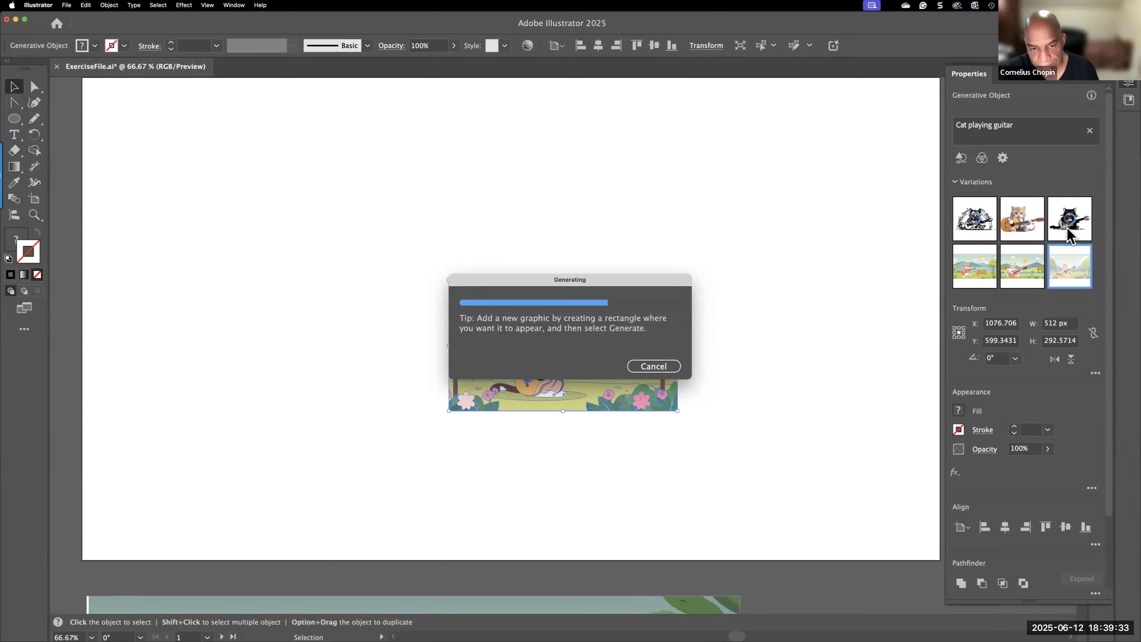
Step: Apply the second of the new Subject variations and reselect the guitar-playing cat on the artboard
{"action": "left_click", "coordinate": [1014, 221]}
{"action": "left_click", "coordinate": [745, 295]}
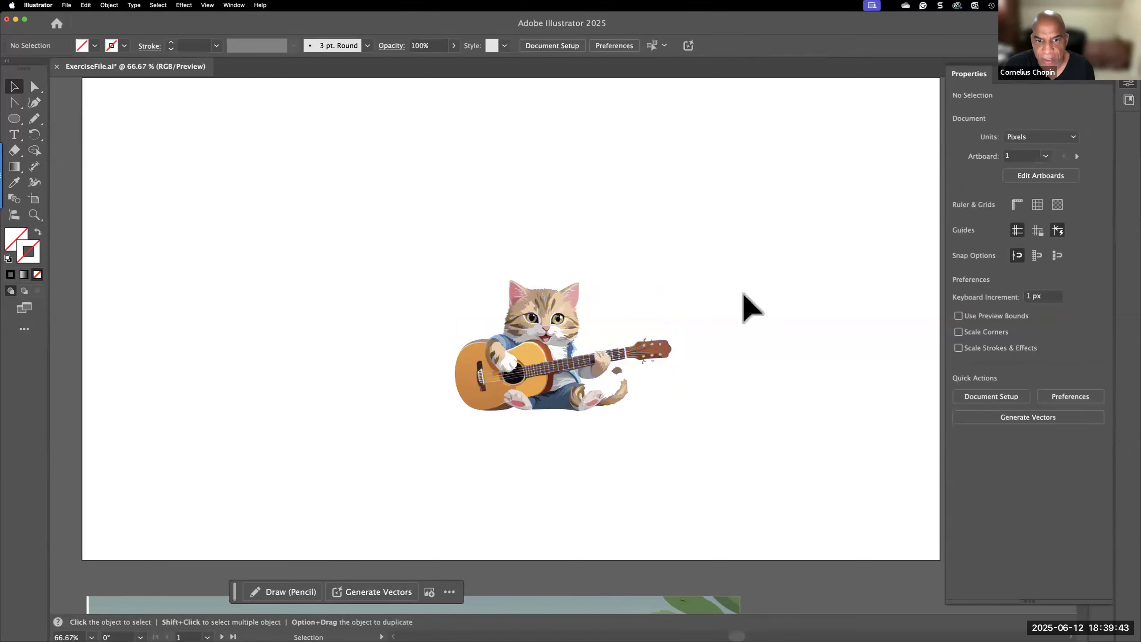
{"action": "left_click", "coordinate": [544, 330]}
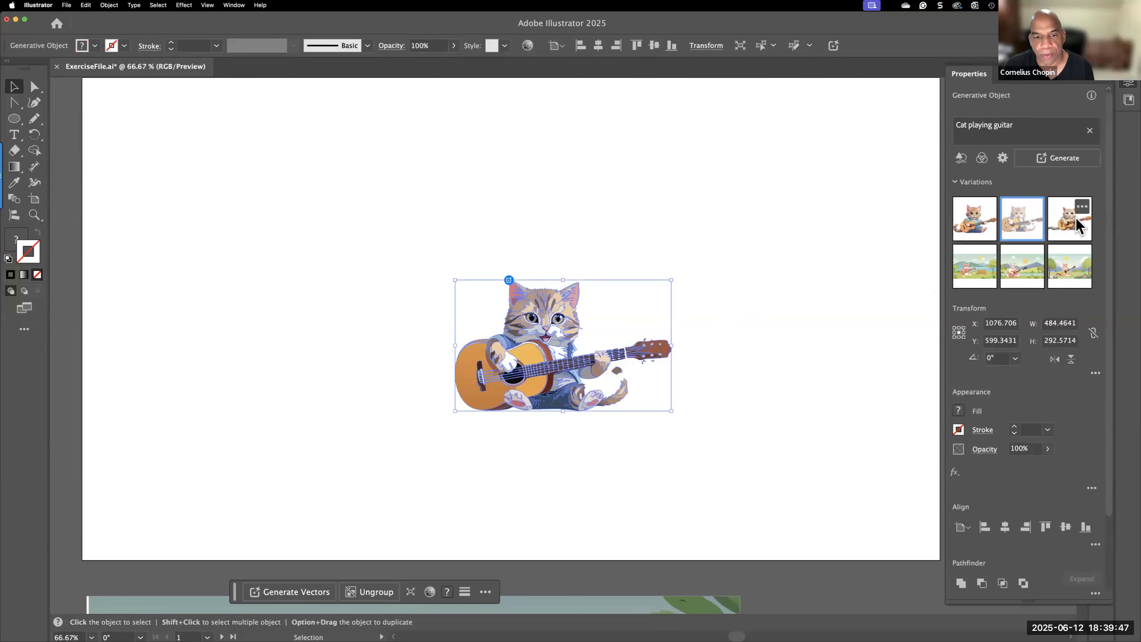
Step: Try the third and second Subject variations of the guitar-playing cat, and switch the artwork to the first Scene variation
{"action": "left_click", "coordinate": [1071, 227]}
{"action": "left_click", "coordinate": [776, 316]}
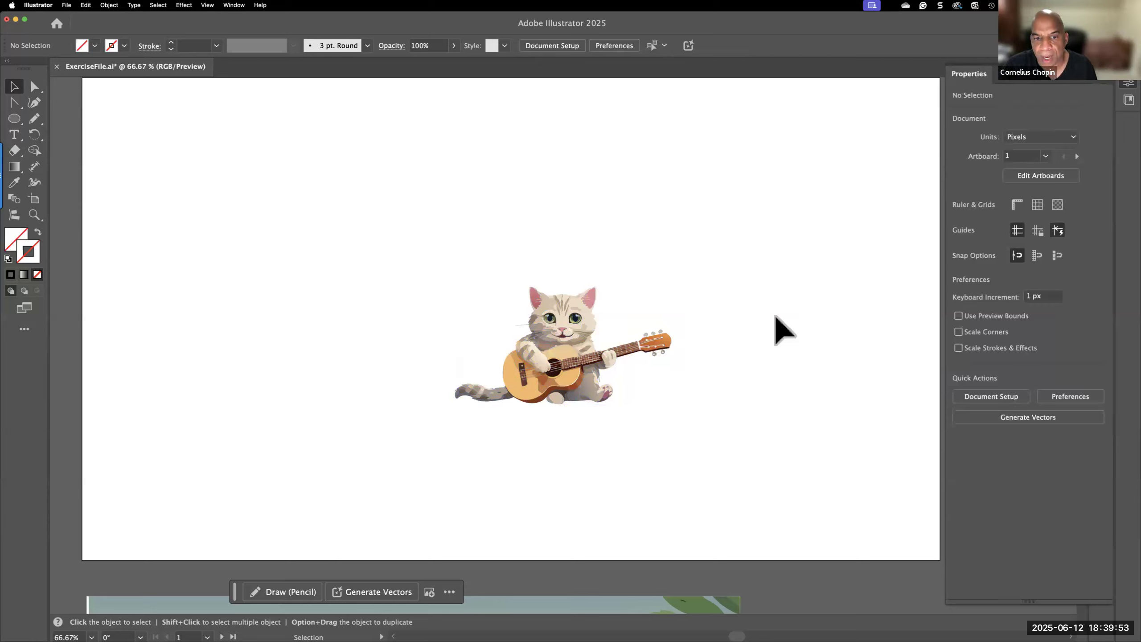
{"action": "left_click", "coordinate": [557, 350]}
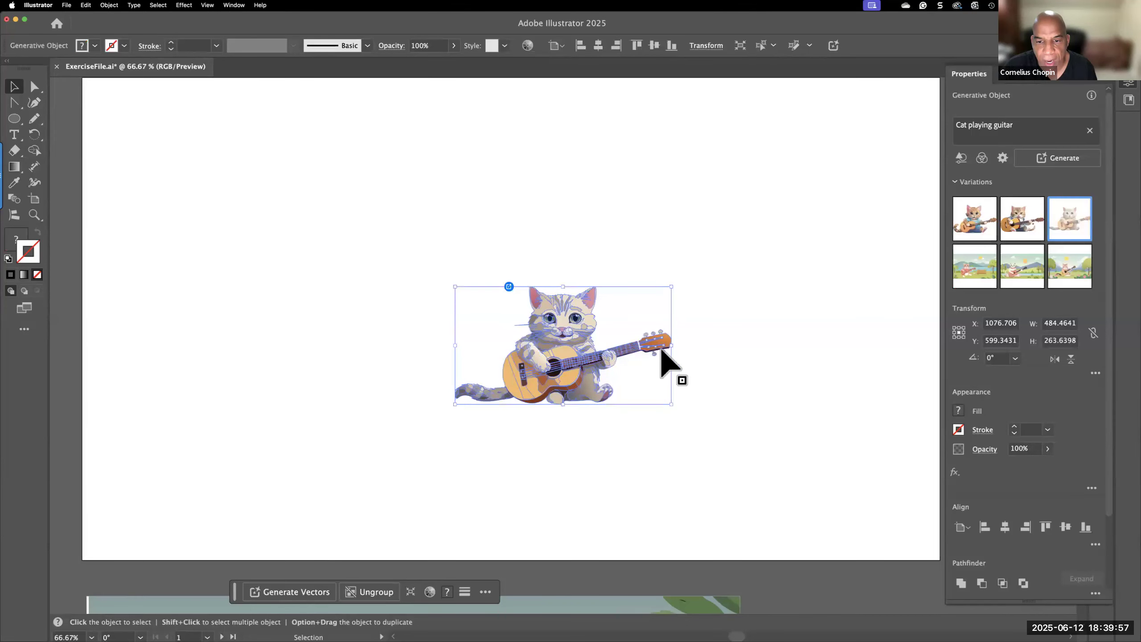
{"action": "left_click", "coordinate": [1022, 218]}
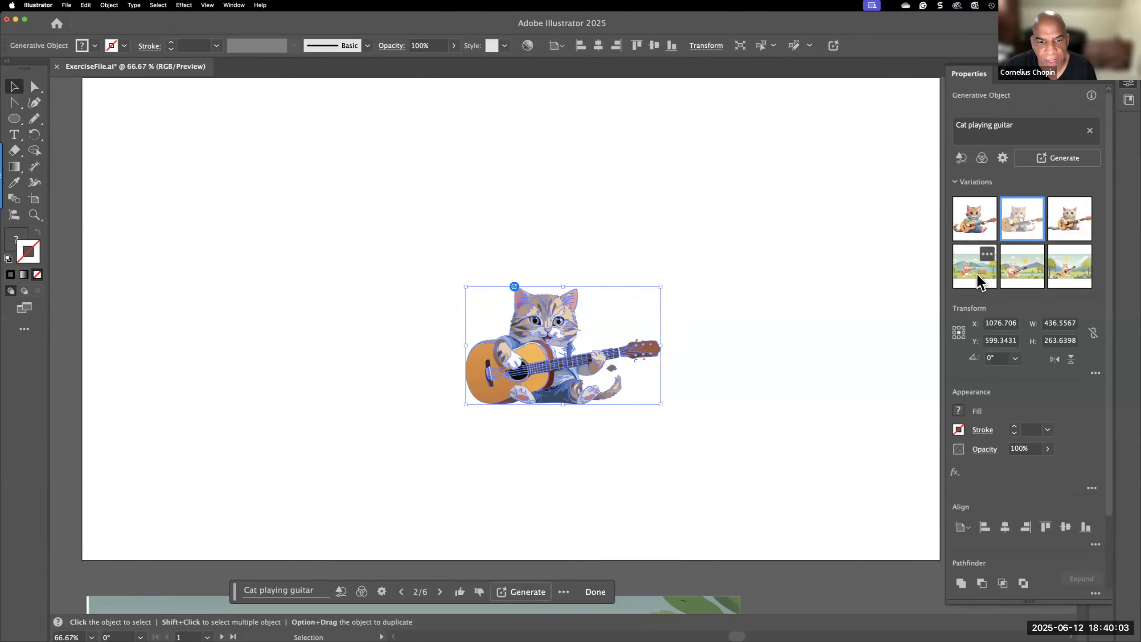
{"action": "left_click", "coordinate": [979, 281]}
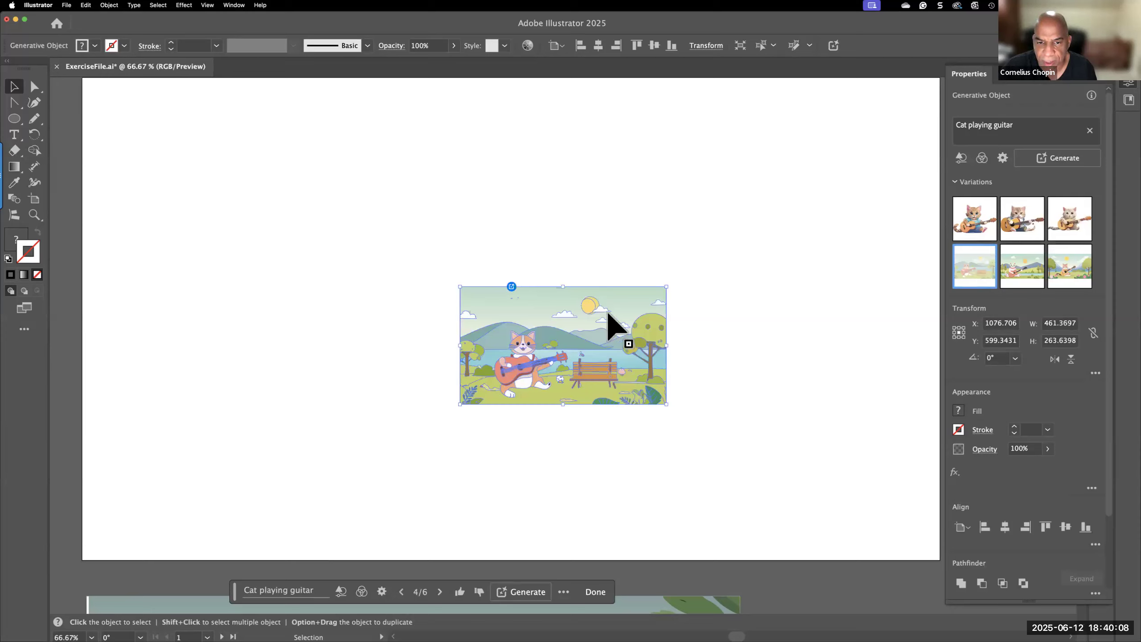
Step: Inspect the scene's individual anchor points by directly selecting the sky, cloud and mountain shapes, and clear the selection
{"action": "left_click", "coordinate": [34, 86]}
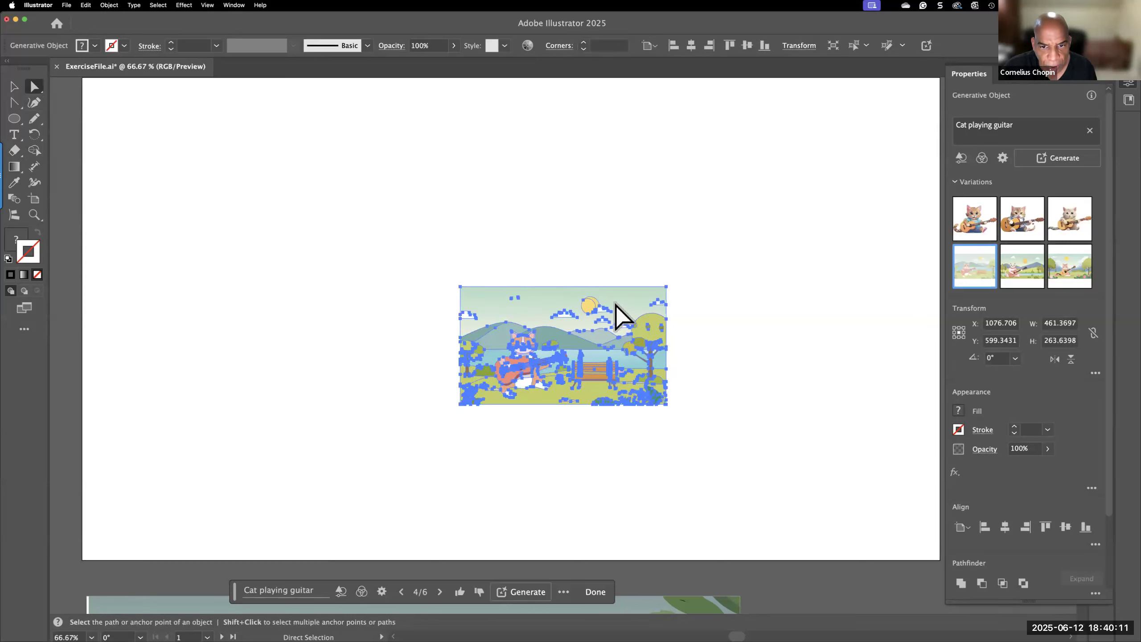
{"action": "left_click", "coordinate": [575, 270]}
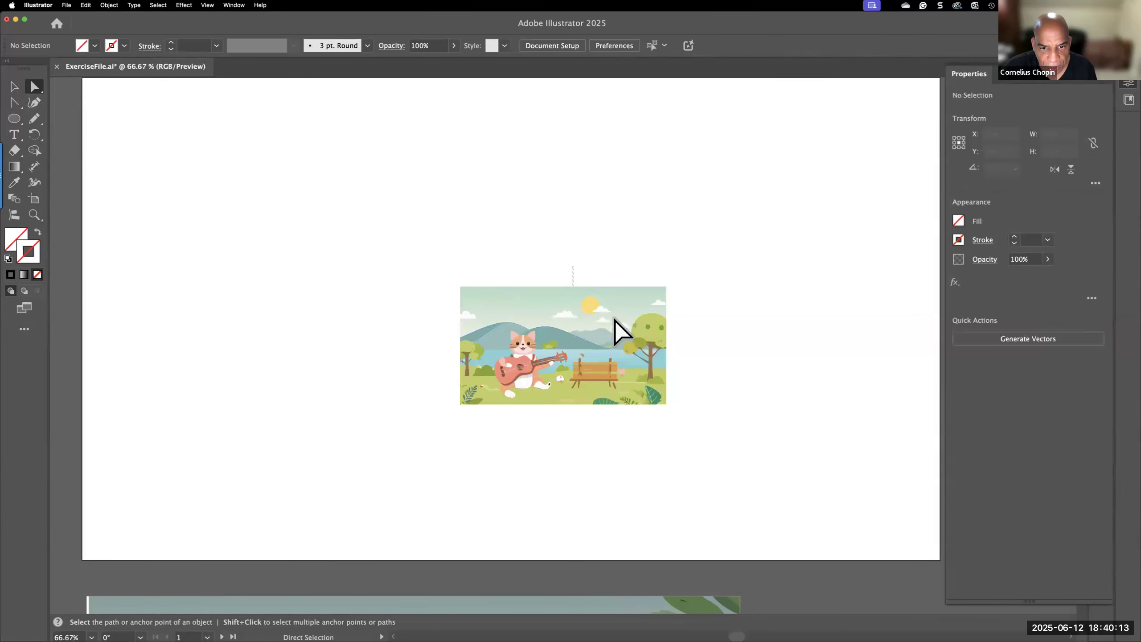
{"action": "left_click_drag", "start_coordinate": [619, 322], "coordinate": [618, 321]}
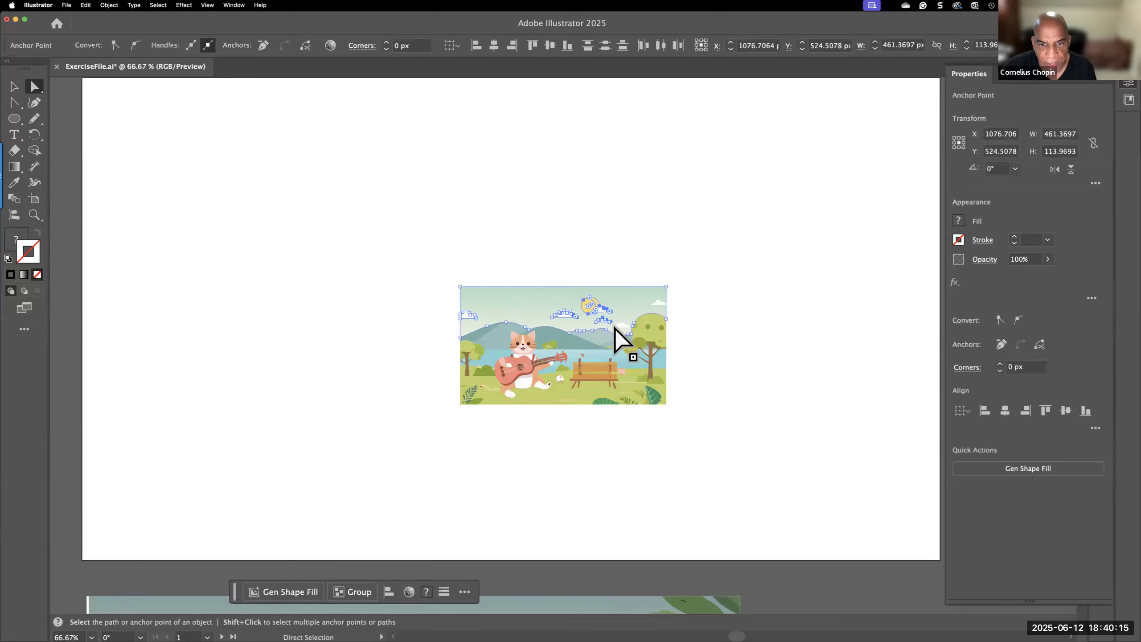
{"action": "left_click", "coordinate": [588, 323], "text": "shift"}
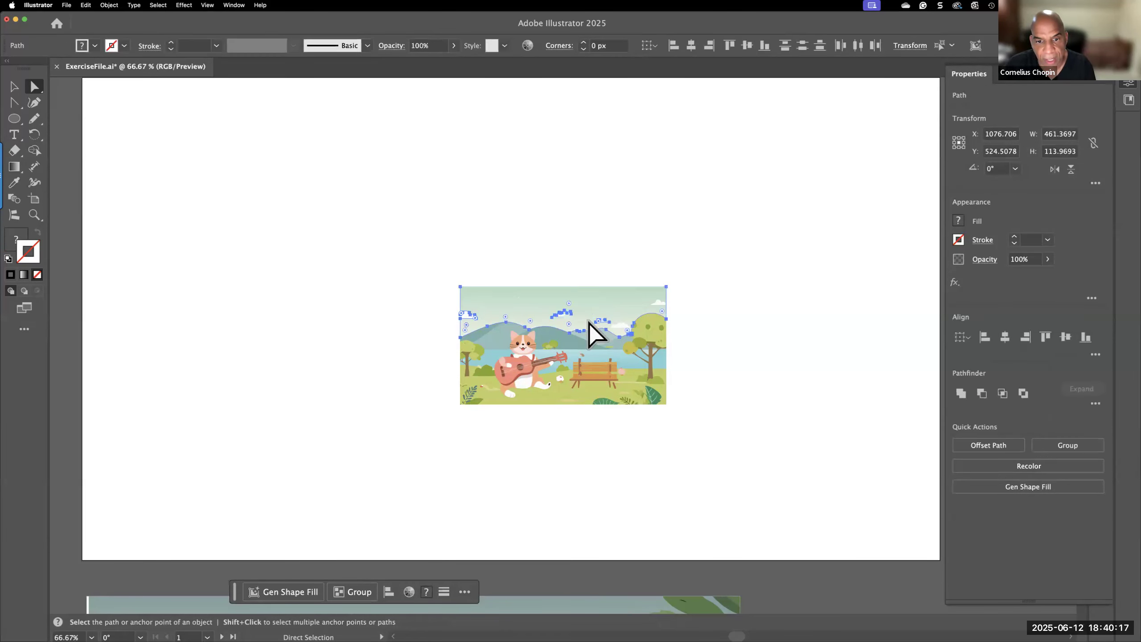
{"action": "left_click", "coordinate": [529, 261]}
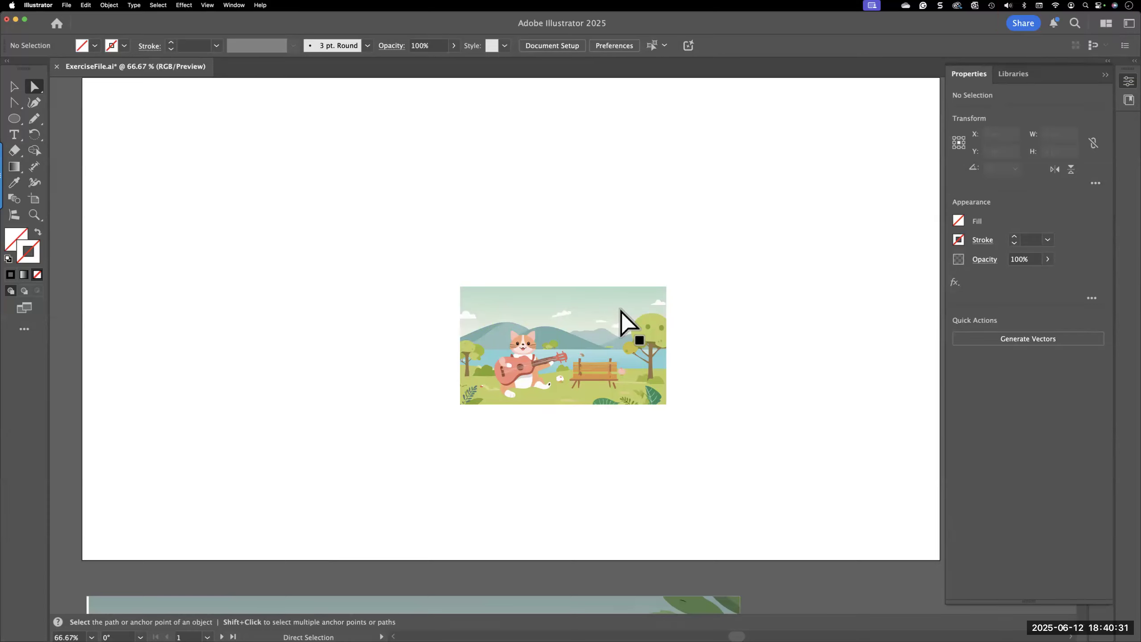
Step: Directly select the blue lake shape behind the cat and bench, and show its path editing options
{"action": "scroll", "coordinate": [632, 364], "scroll_direction": "up", "scroll_amount": 2}
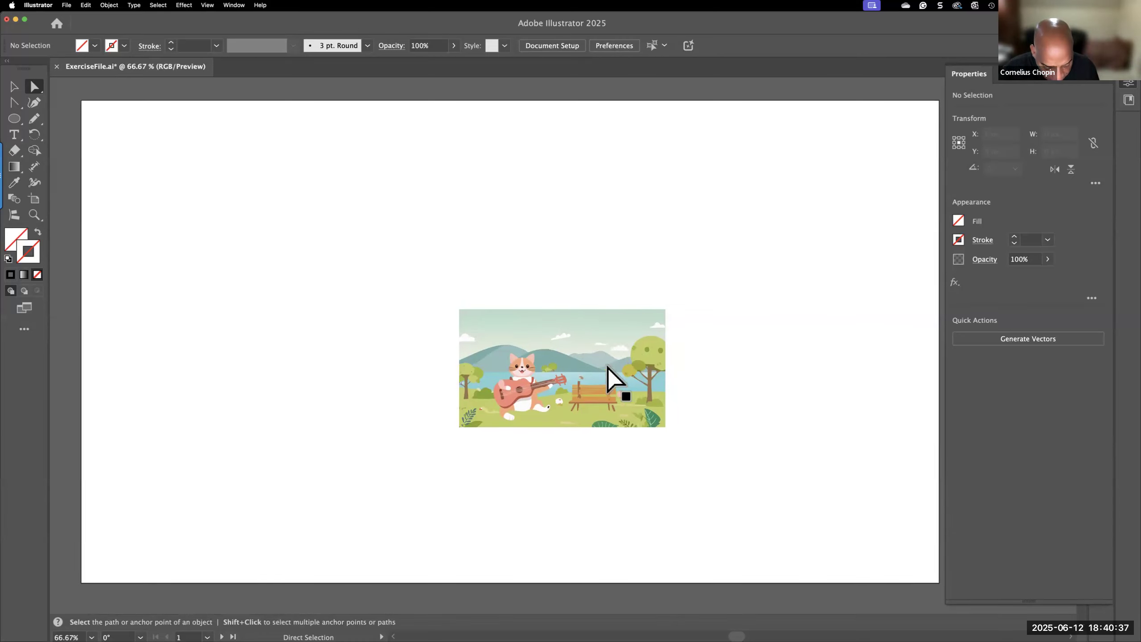
{"action": "left_click", "coordinate": [34, 214]}
{"action": "left_click", "coordinate": [616, 346]}
{"action": "left_click", "coordinate": [617, 348]}
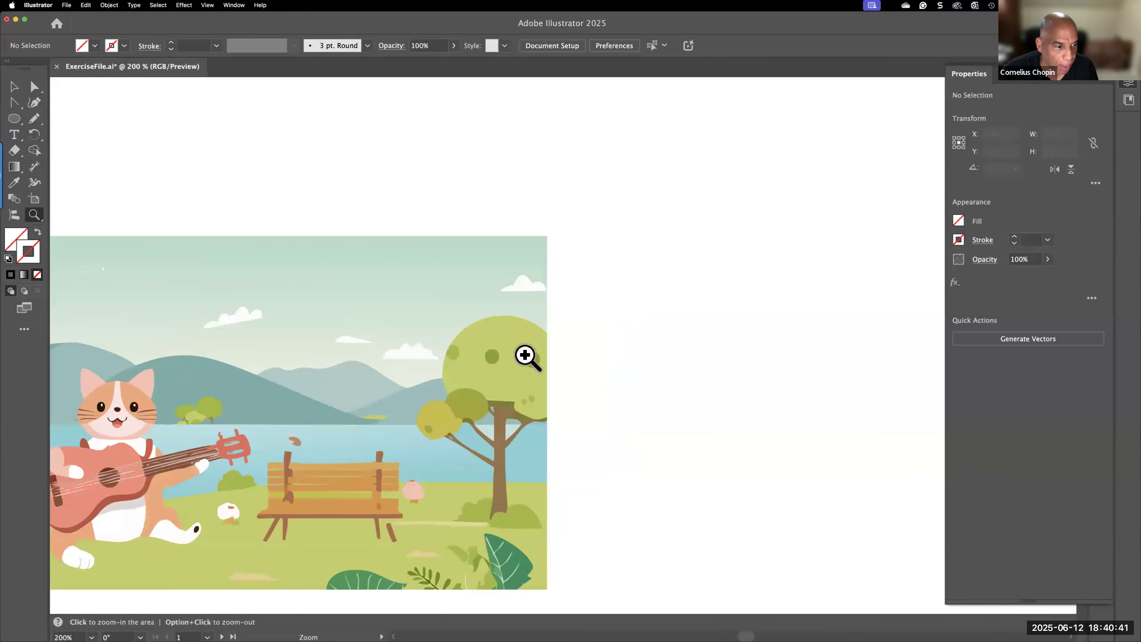
{"action": "left_click", "coordinate": [338, 367]}
{"action": "key", "text": "space"}
{"action": "left_click_drag", "start_coordinate": [456, 321], "coordinate": [529, 267]}
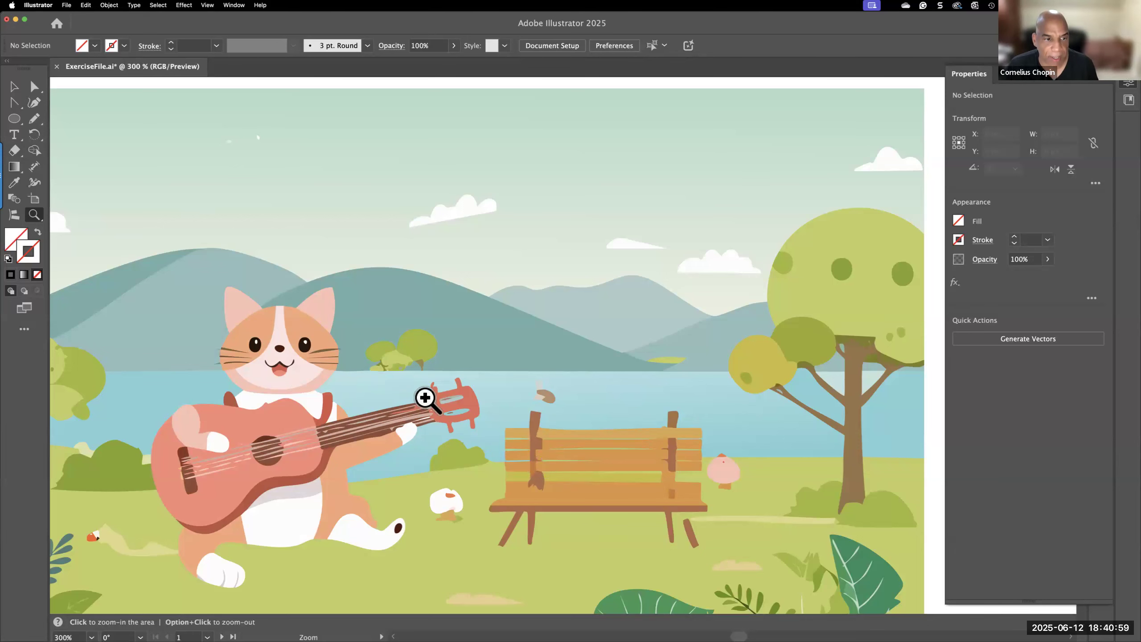
{"action": "scroll", "coordinate": [425, 397], "scroll_direction": "down", "scroll_amount": 2}
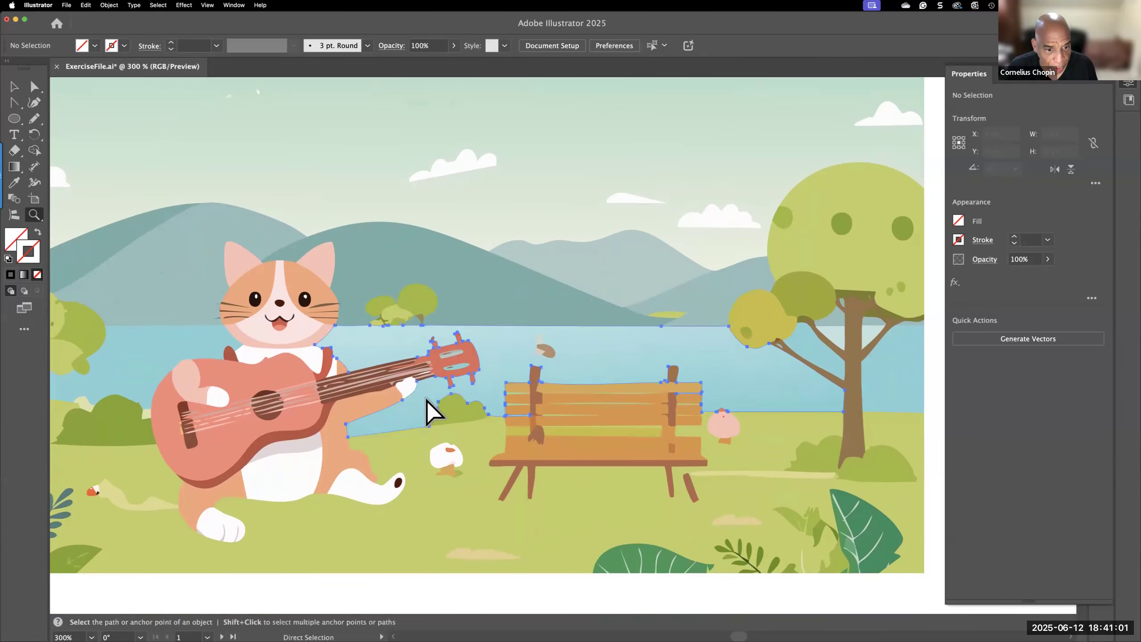
{"action": "left_click", "coordinate": [426, 410], "text": "super"}
{"action": "left_click", "coordinate": [408, 395], "text": "alt"}
{"action": "left_click", "coordinate": [413, 398], "text": "alt"}
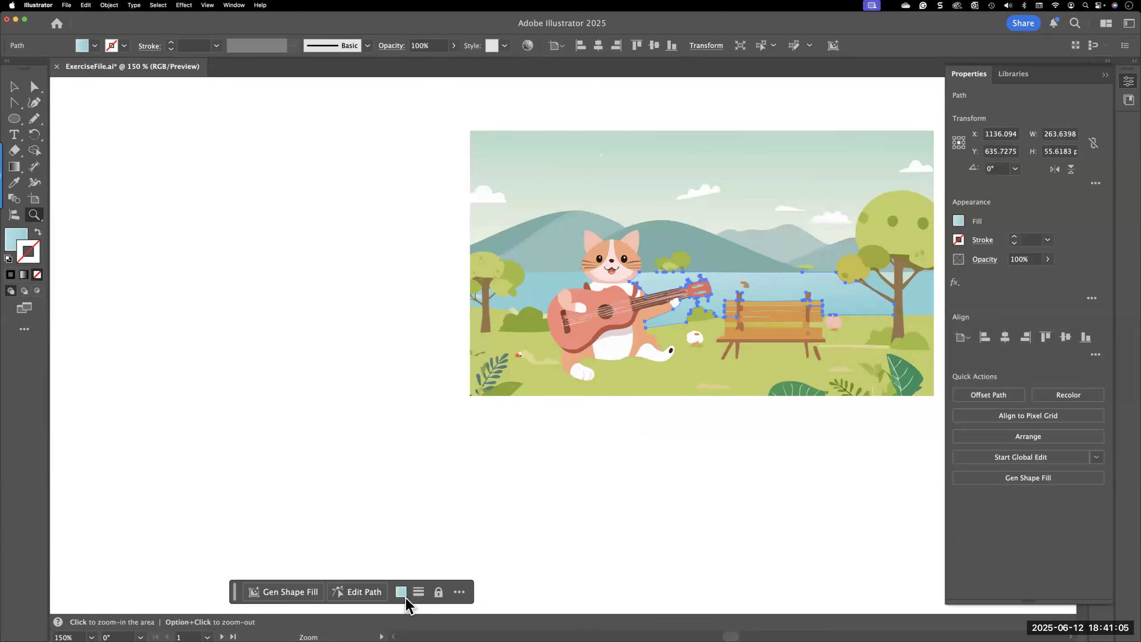
{"action": "scroll", "coordinate": [675, 409], "scroll_direction": "up", "scroll_amount": 3}
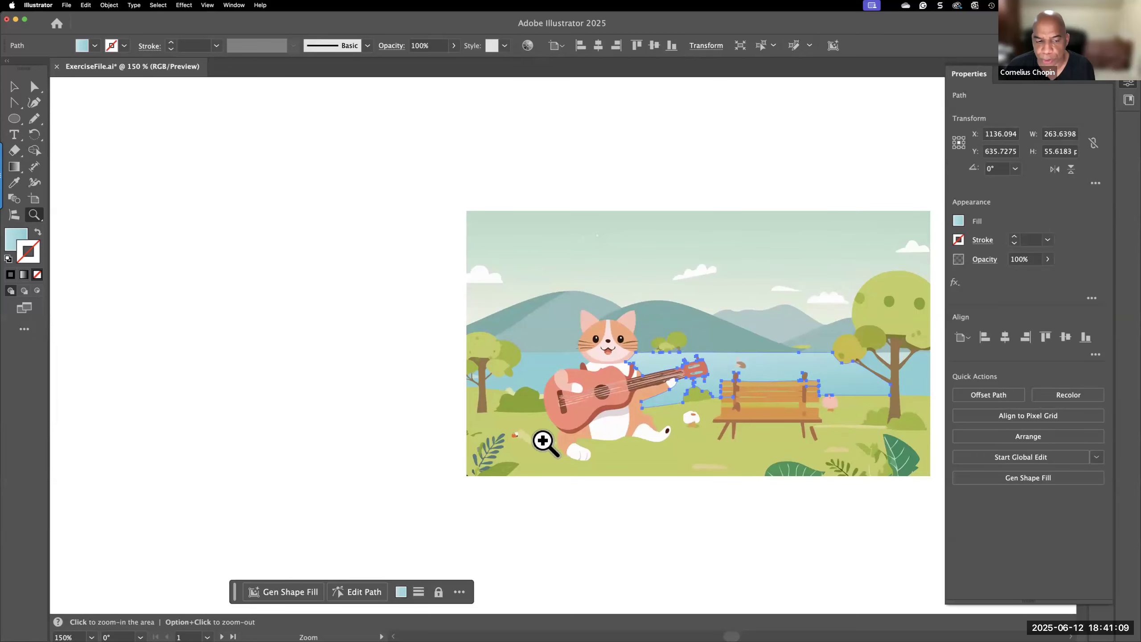
{"action": "left_click", "coordinate": [341, 592]}
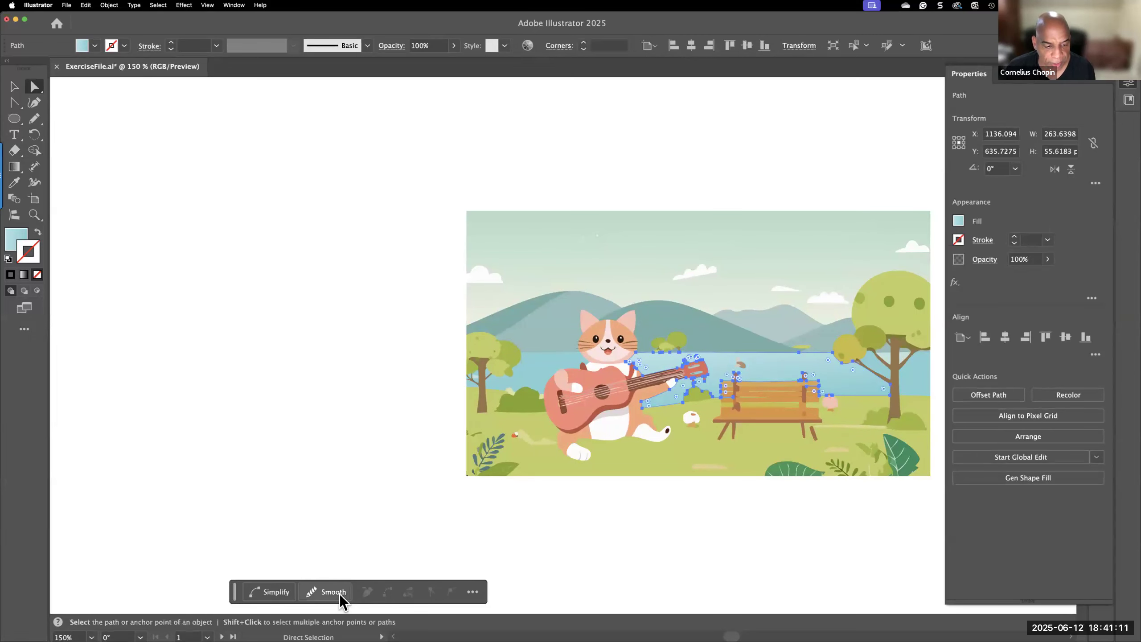
Step: Select the whole generated scene and switch it to the second Subject variation
{"action": "left_click", "coordinate": [14, 87]}
{"action": "left_click", "coordinate": [637, 326]}
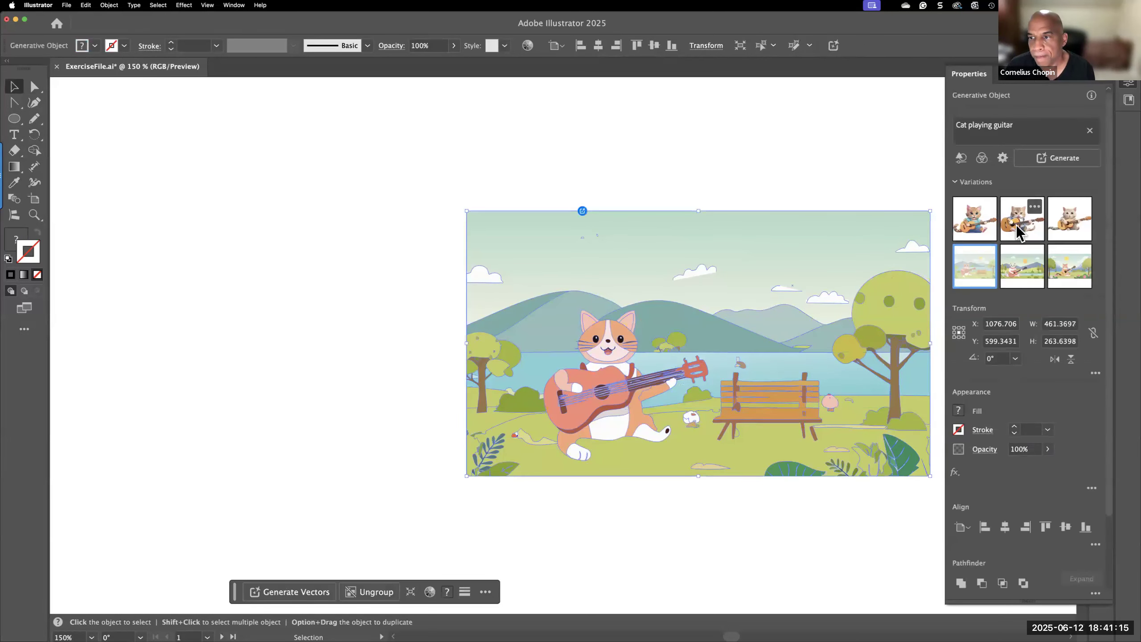
{"action": "left_click", "coordinate": [1014, 227]}
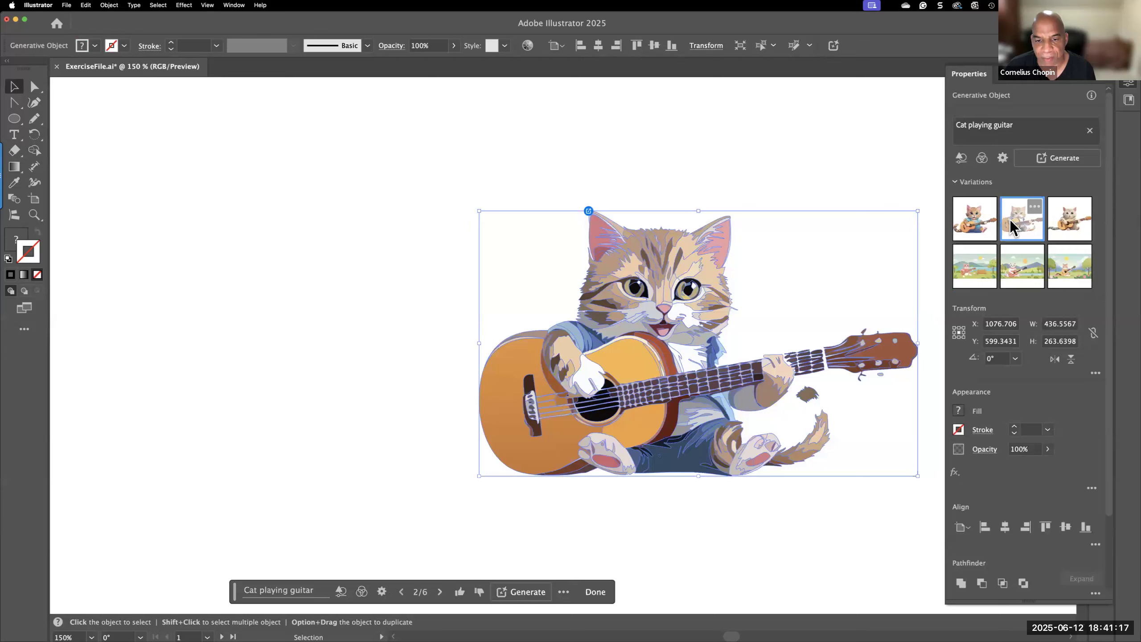
Step: Review the vector generation settings for content type, styles, color presets and number of colors
{"action": "left_click", "coordinate": [340, 592]}
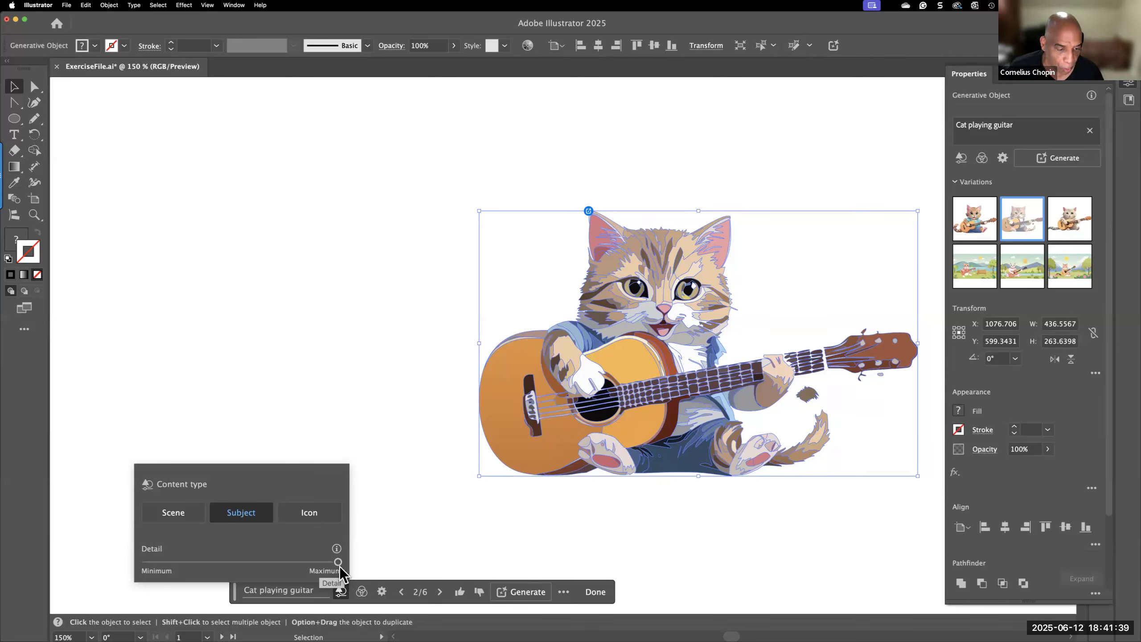
{"action": "left_click", "coordinate": [362, 593]}
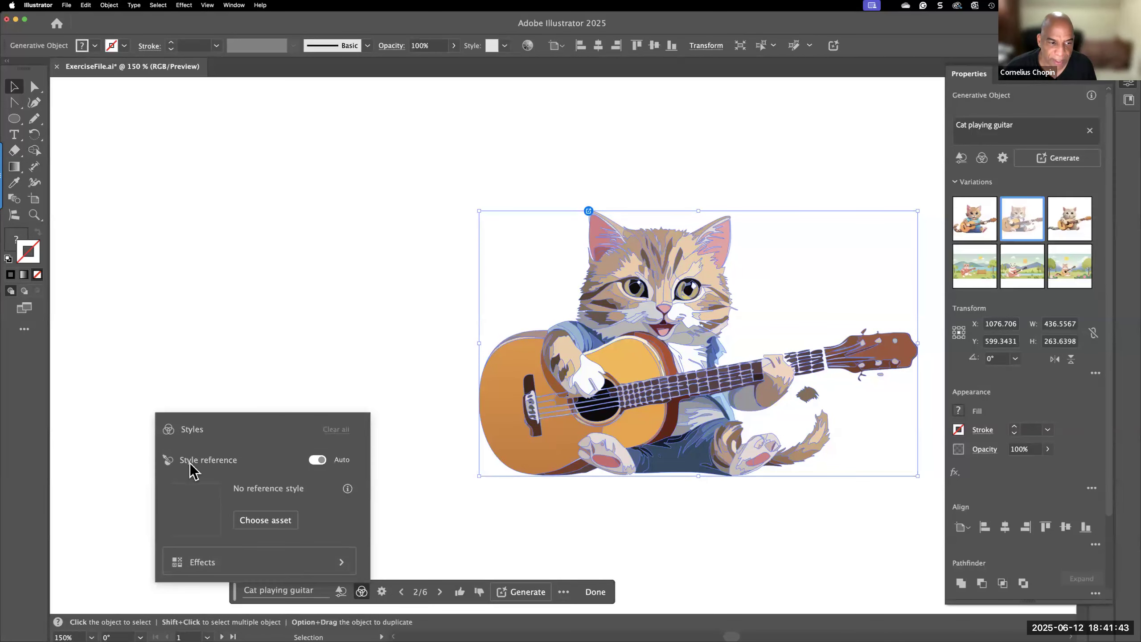
{"action": "left_click", "coordinate": [382, 591]}
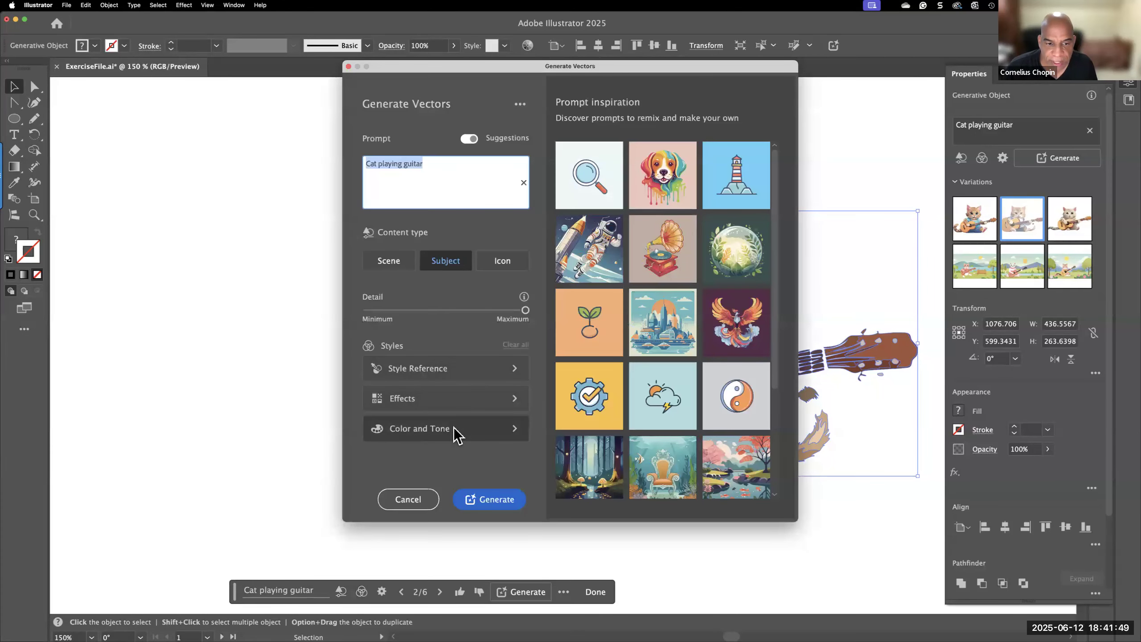
{"action": "left_click", "coordinate": [455, 430]}
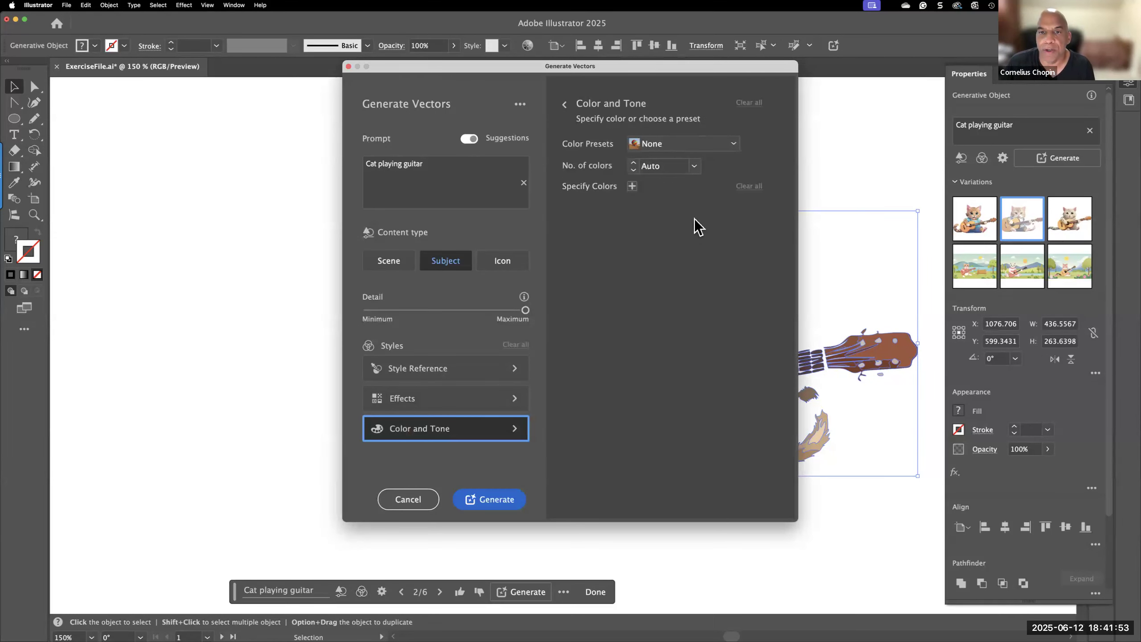
{"action": "left_click", "coordinate": [693, 145]}
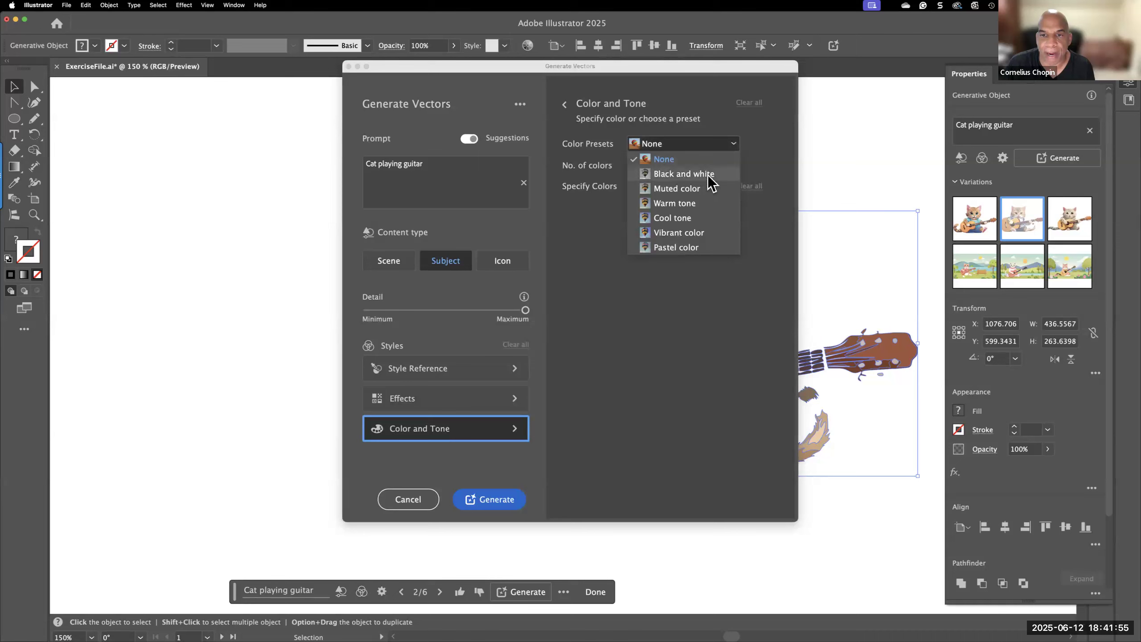
{"action": "left_click", "coordinate": [628, 226]}
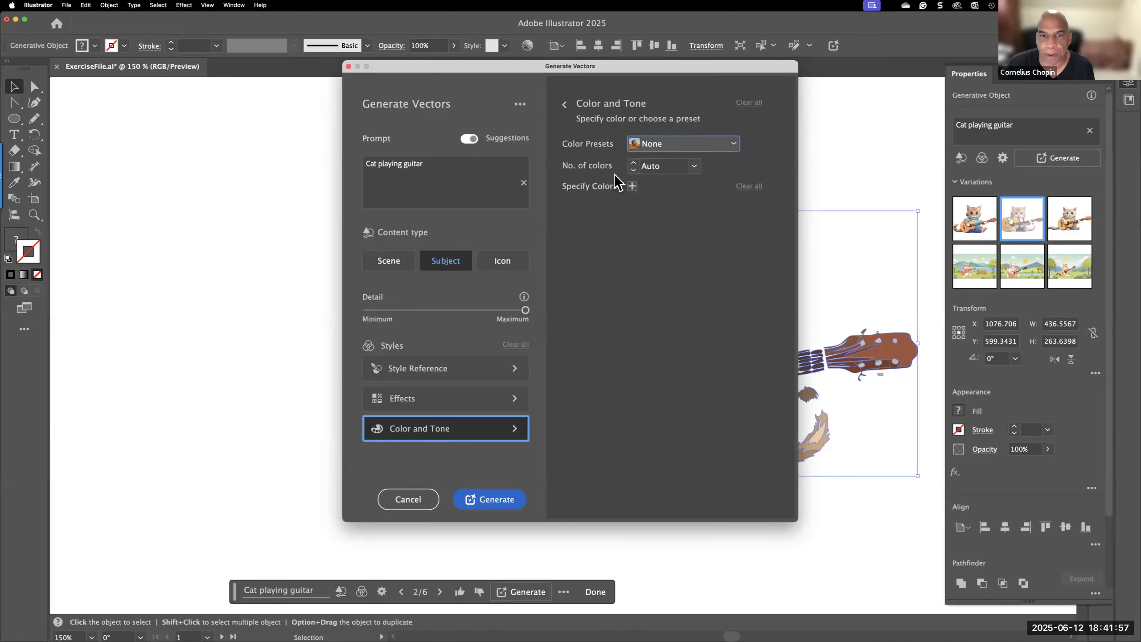
{"action": "left_click", "coordinate": [693, 168]}
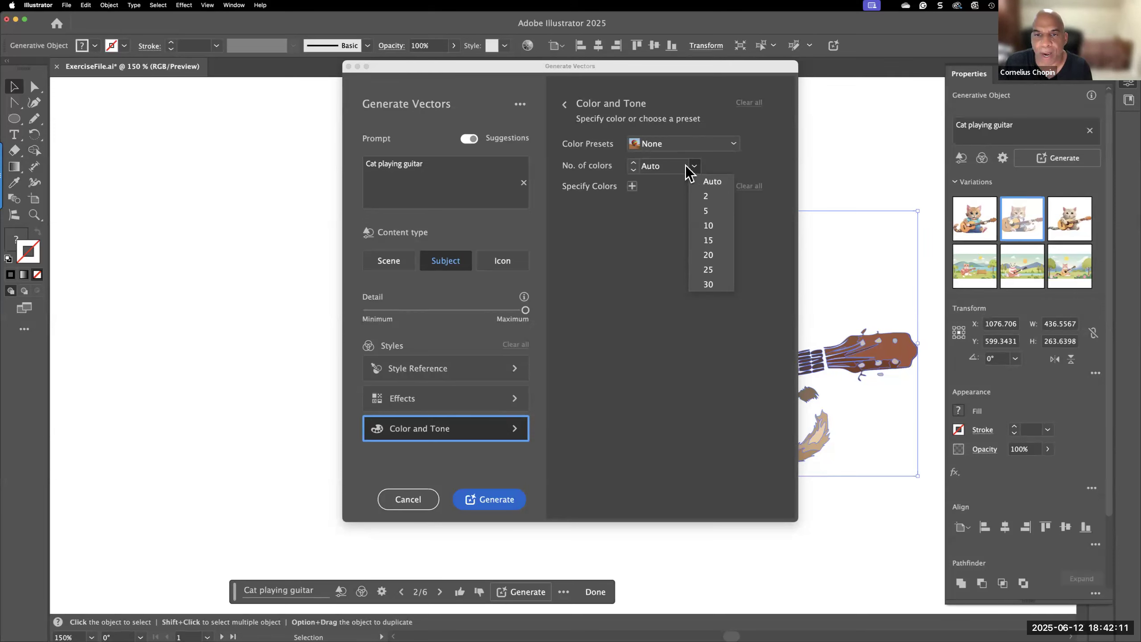
Step: Regenerate the "Cat playing guitar" subject with the Black and white color preset
{"action": "left_click", "coordinate": [674, 145]}
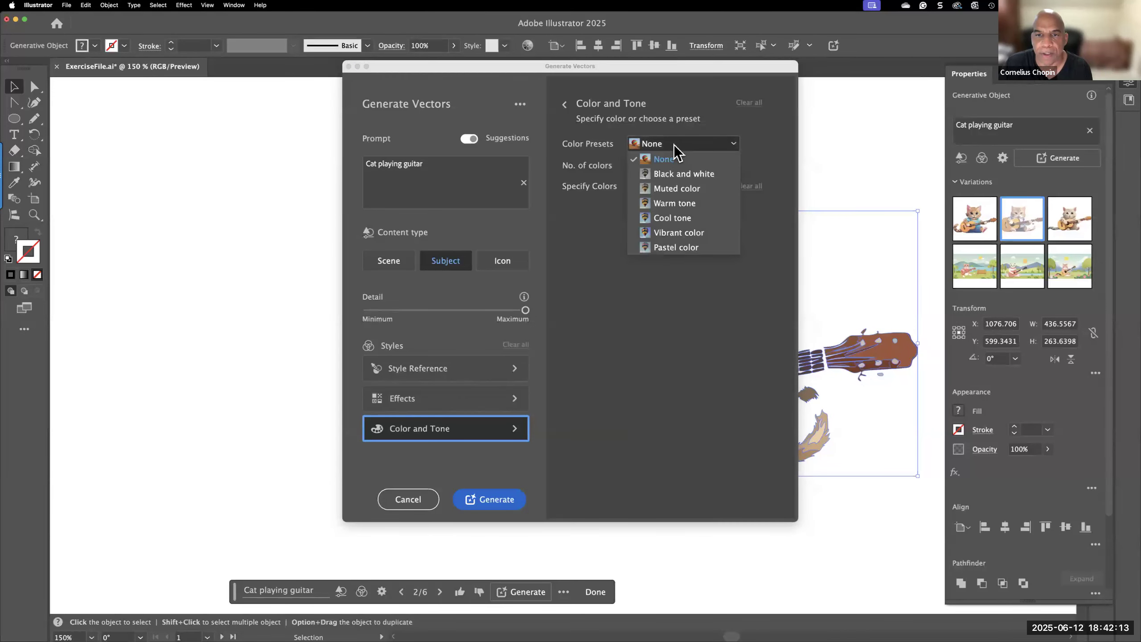
{"action": "left_click", "coordinate": [680, 175]}
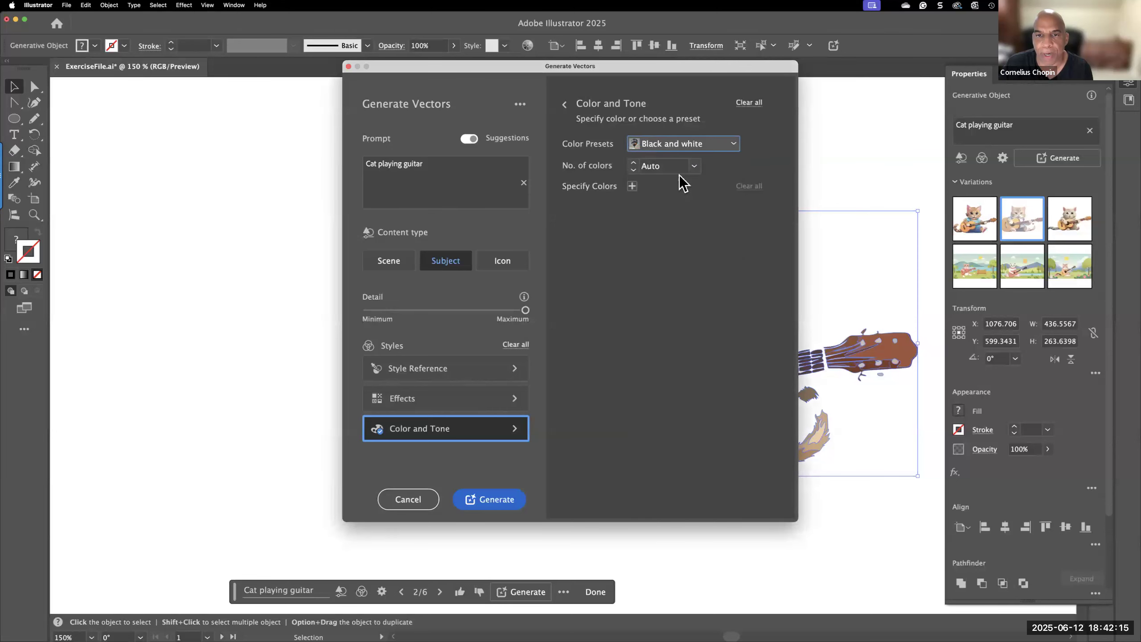
{"action": "left_click", "coordinate": [496, 508]}
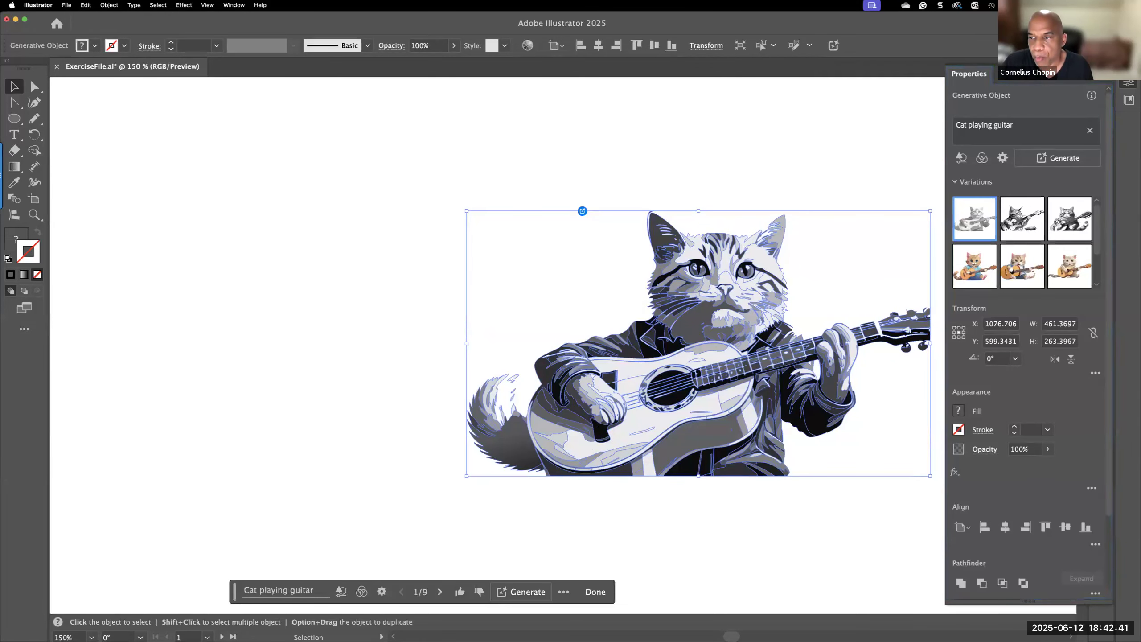
Step: View the first black-and-white variation without its selection outline, and try the second variation the same way
{"action": "left_click", "coordinate": [824, 170]}
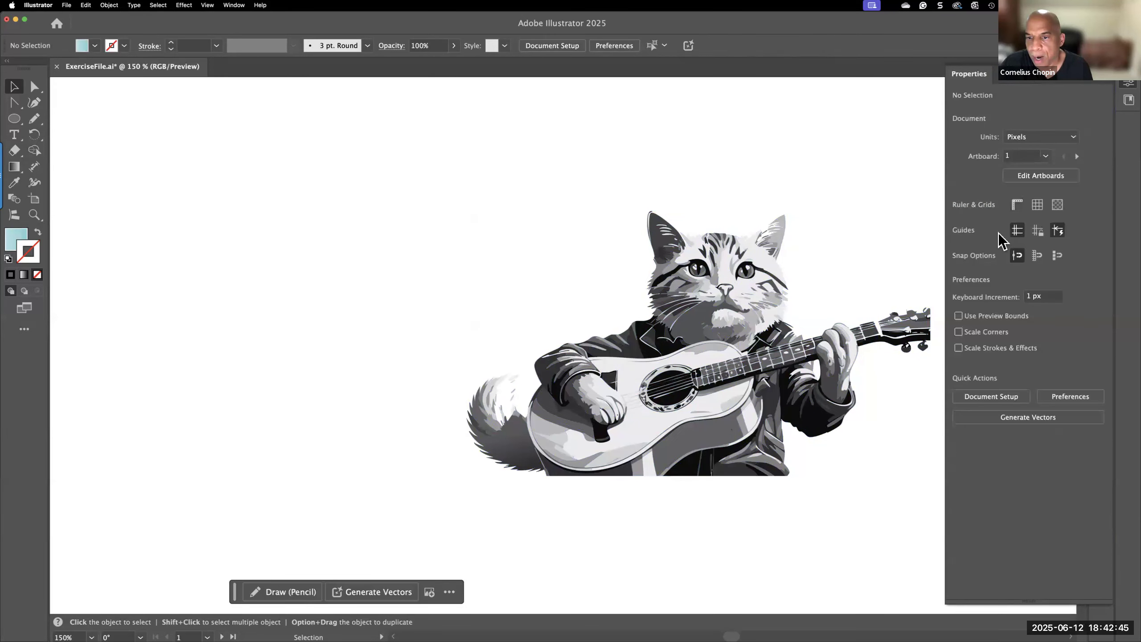
{"action": "left_click", "coordinate": [777, 310]}
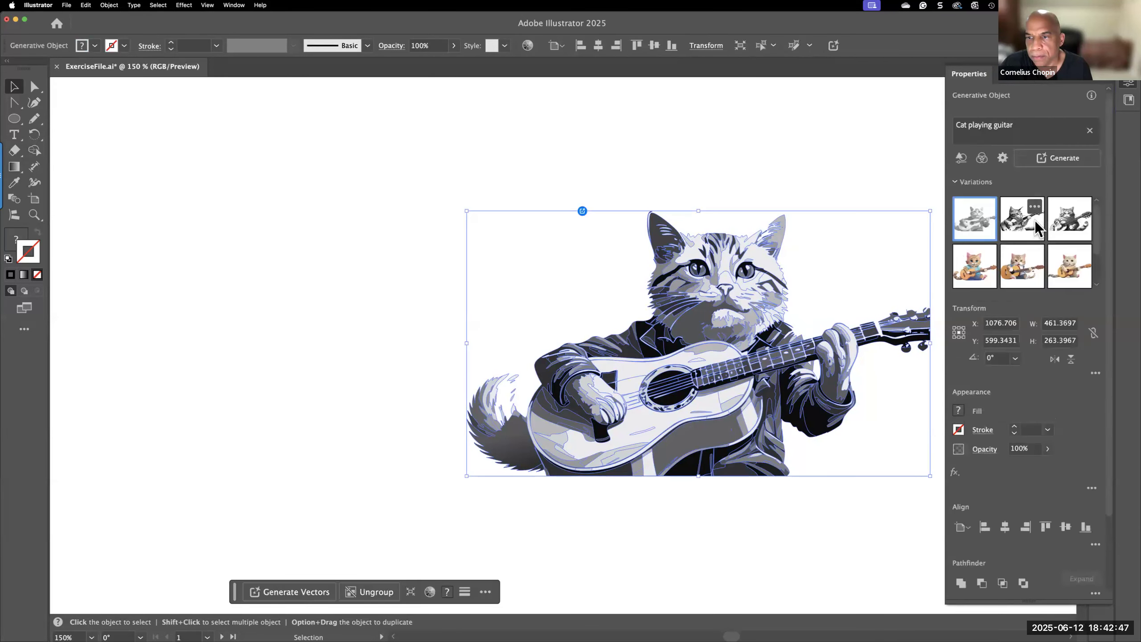
{"action": "left_click", "coordinate": [1033, 223]}
{"action": "left_click", "coordinate": [688, 137]}
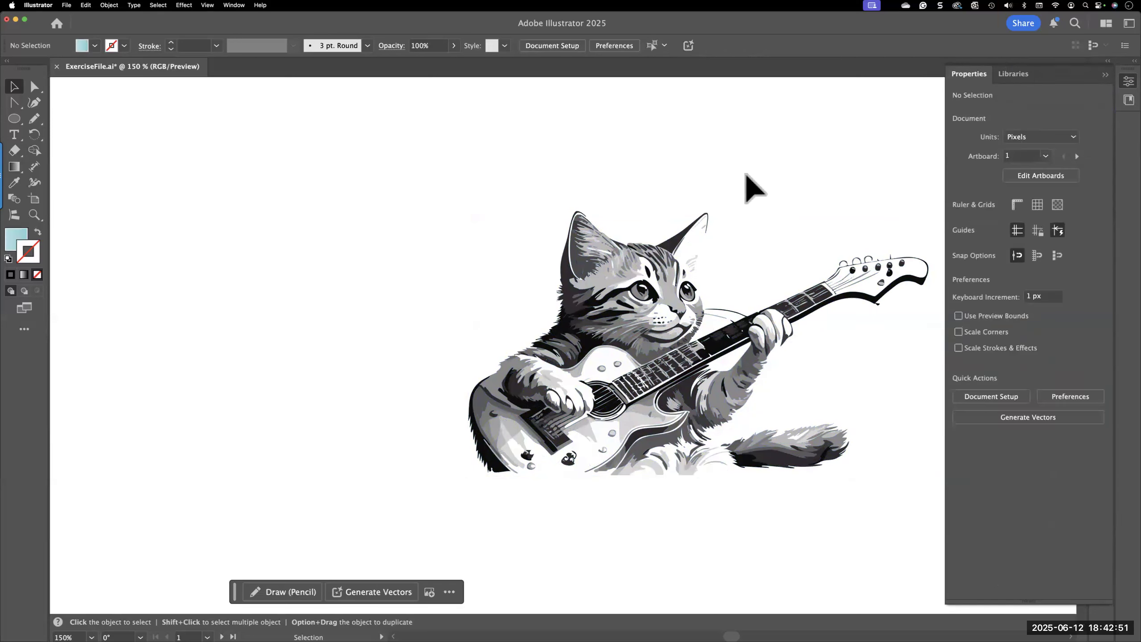
{"action": "left_click", "coordinate": [828, 326]}
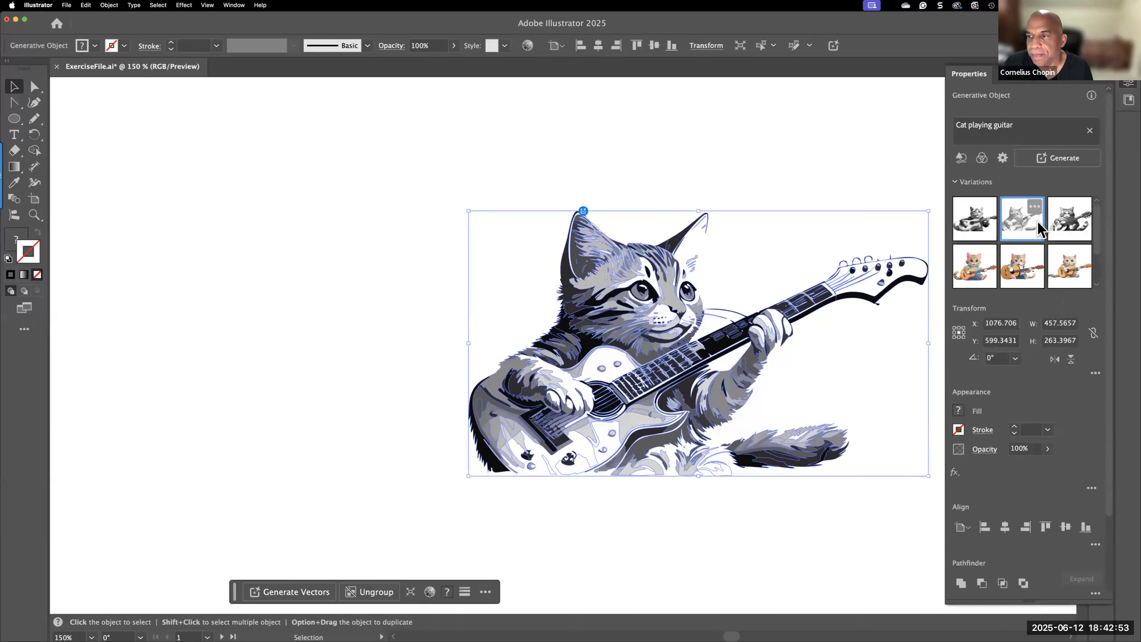
Step: Apply the third black-and-white variation, view it deselected and reselect the cat artwork
{"action": "left_click", "coordinate": [1054, 220]}
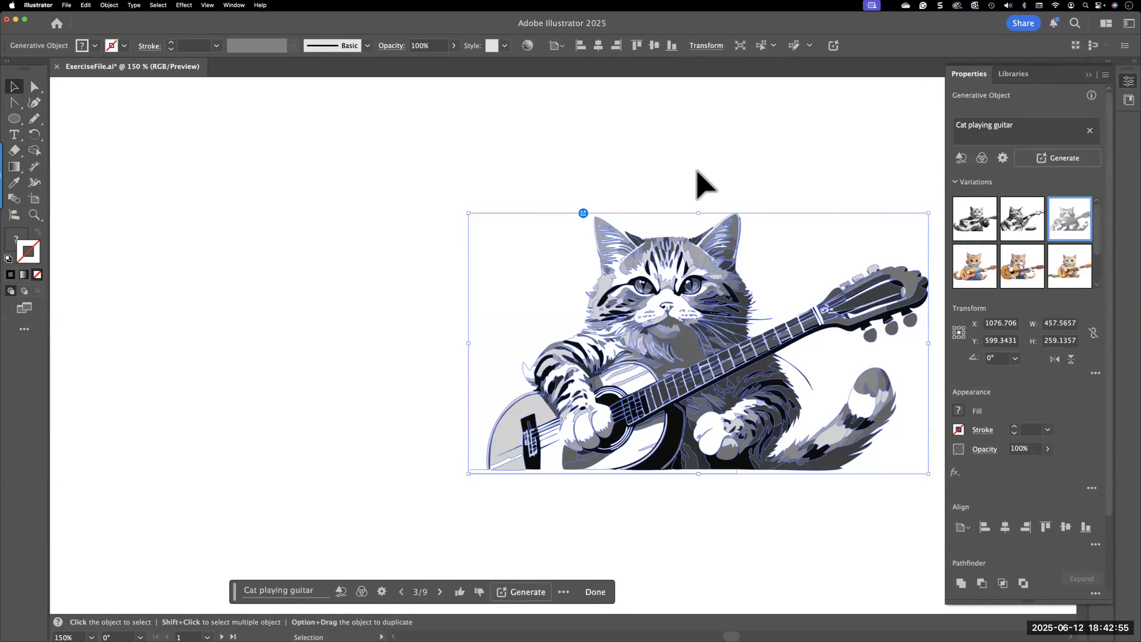
{"action": "left_click", "coordinate": [697, 172]}
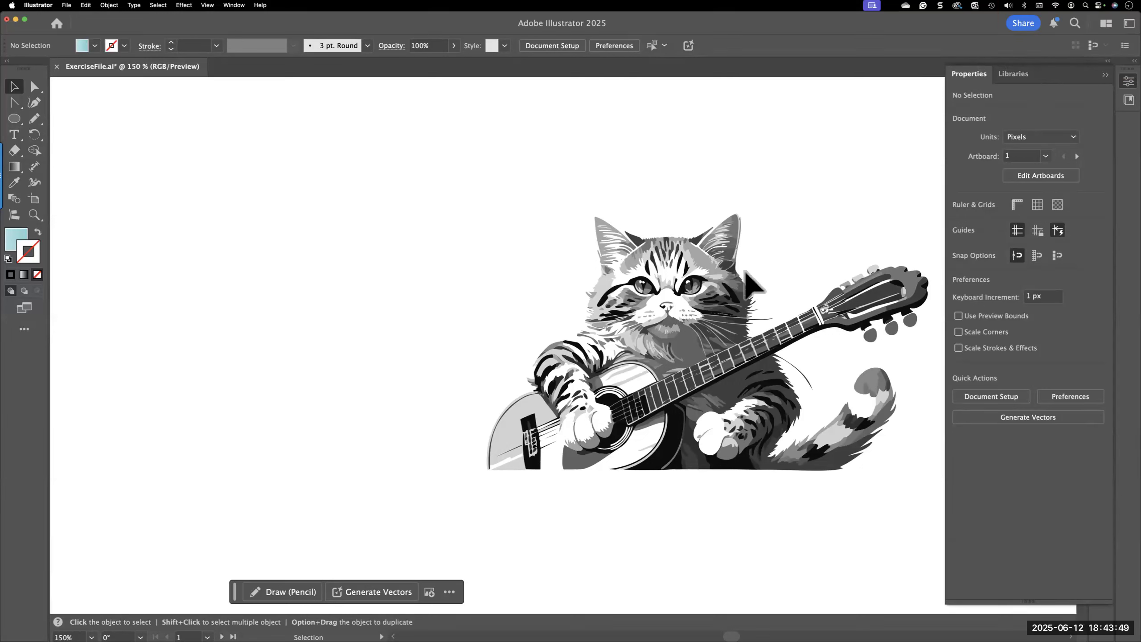
{"action": "left_click", "coordinate": [711, 285]}
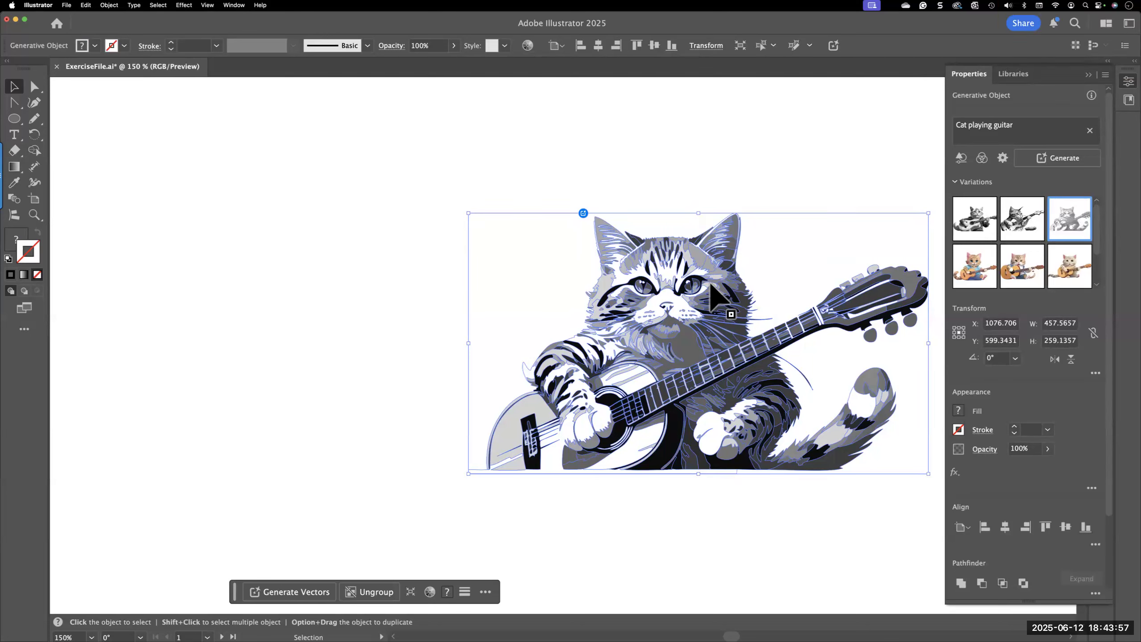
Step: Compare the three black-and-white variations of the large cat artwork and apply the second one
{"action": "left_click", "coordinate": [982, 232]}
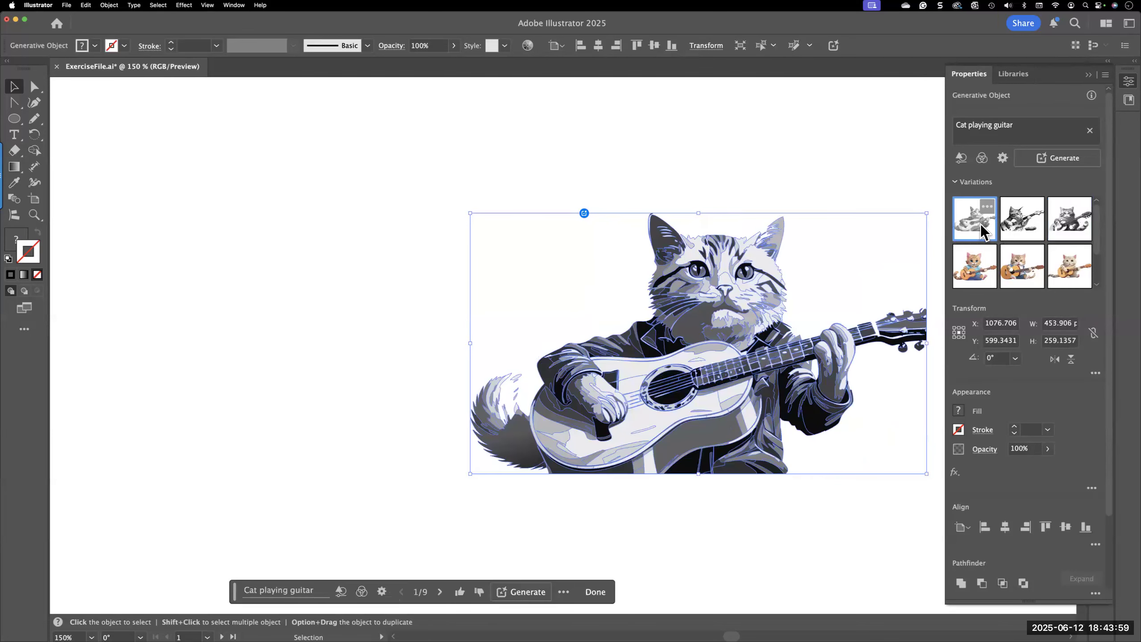
{"action": "left_click", "coordinate": [1023, 227]}
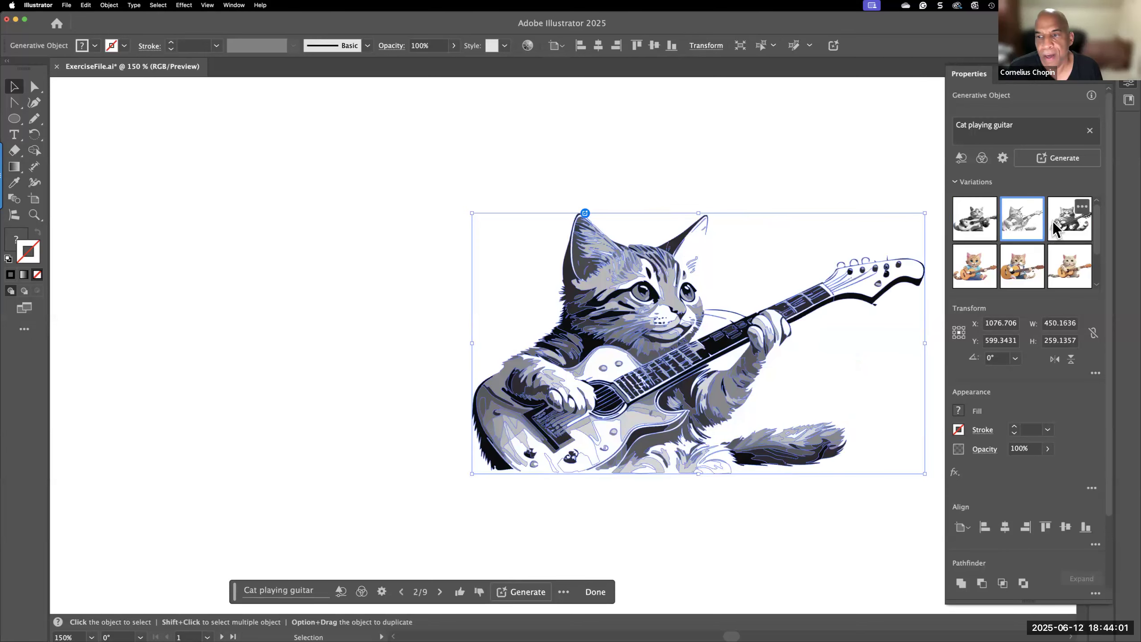
{"action": "left_click", "coordinate": [1052, 222]}
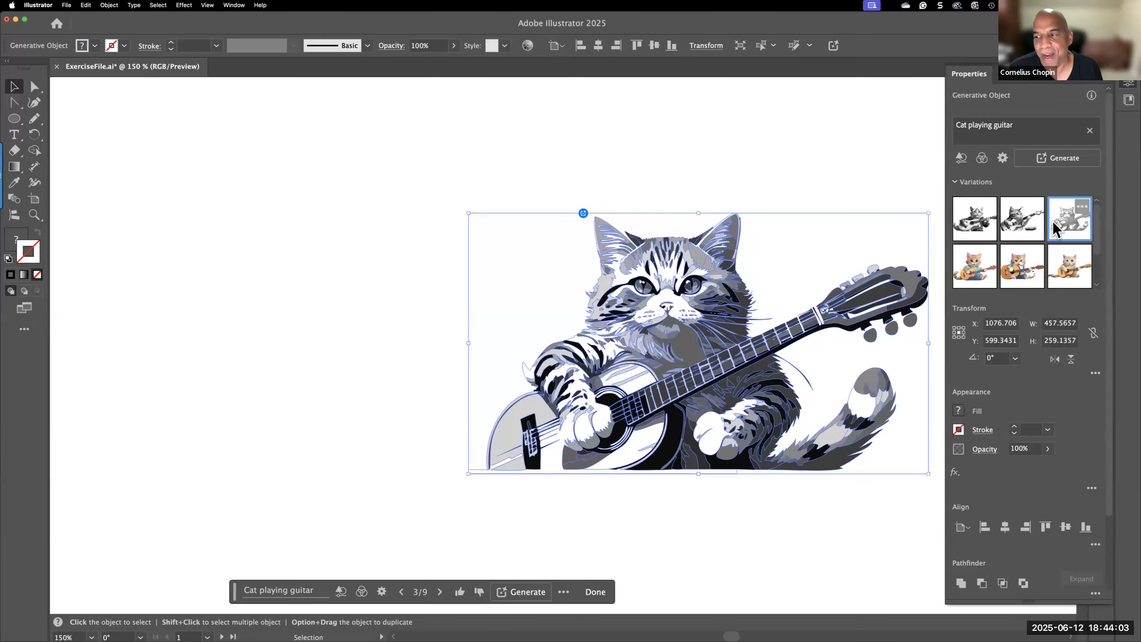
{"action": "left_click", "coordinate": [1011, 221]}
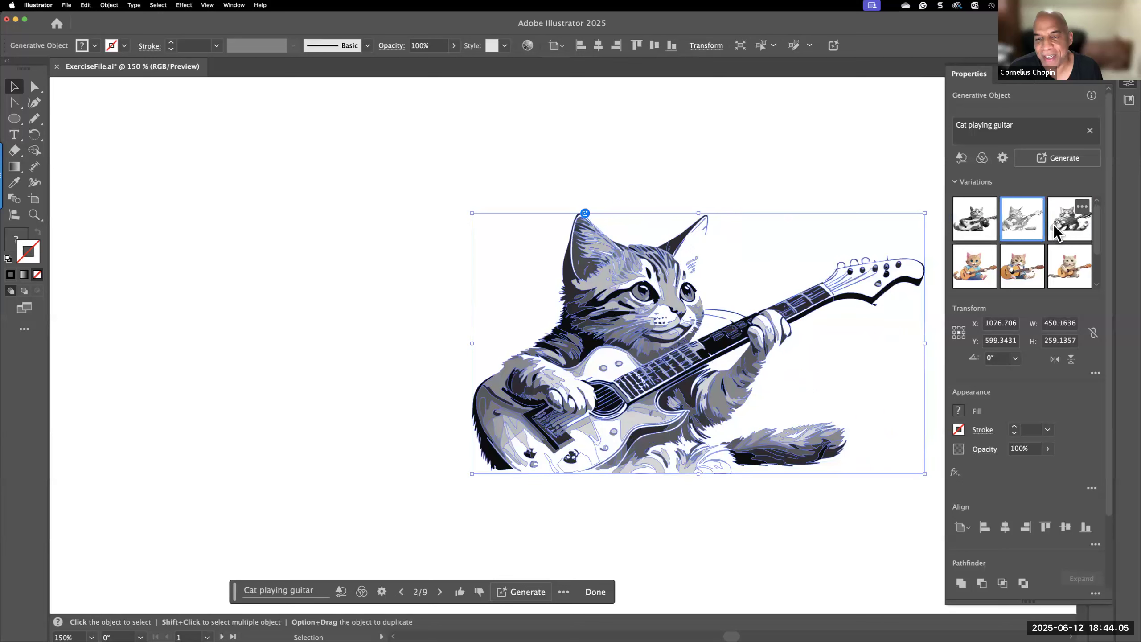
{"action": "left_click", "coordinate": [1054, 232]}
{"action": "left_click", "coordinate": [1027, 229]}
{"action": "left_click", "coordinate": [1048, 225]}
{"action": "left_click", "coordinate": [1022, 227]}
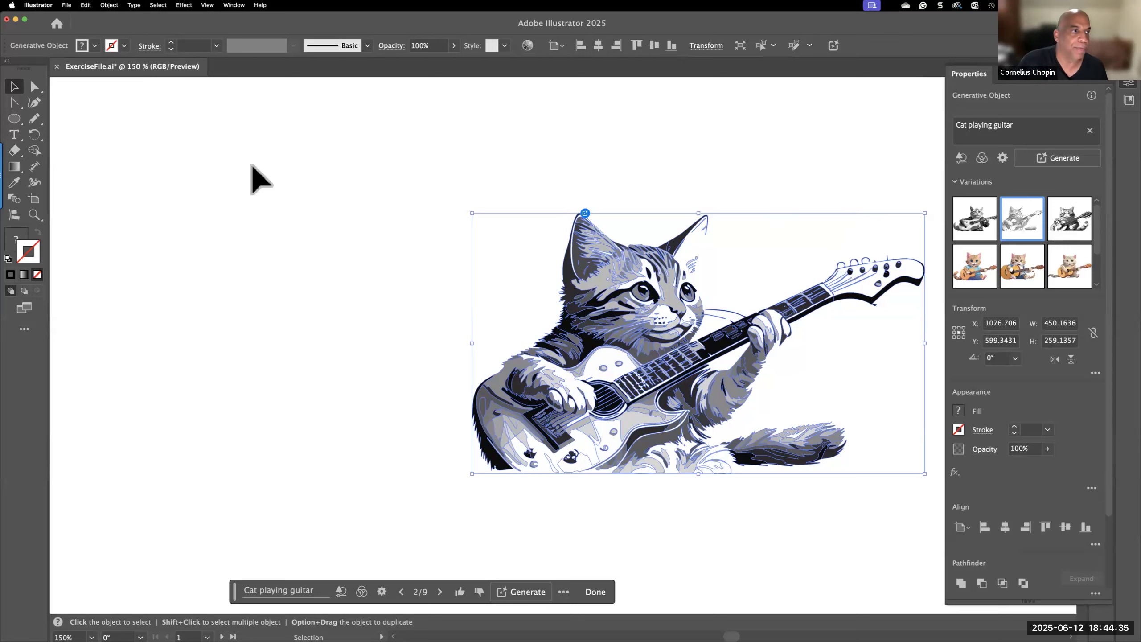
Step: Draw a portrait rectangle about 89 × 114 px on the empty canvas and generate "Cat playing guitar" vectors in it
{"action": "left_click", "coordinate": [15, 119]}
{"action": "mouse_move", "coordinate": [15, 120]}
{"action": "left_mouse_down"}
{"action": "mouse_move", "coordinate": [67, 130]}
{"action": "mouse_move", "coordinate": [83, 118]}
{"action": "mouse_move", "coordinate": [191, 206]}
{"action": "mouse_move", "coordinate": [193, 227]}
{"action": "left_mouse_up"}
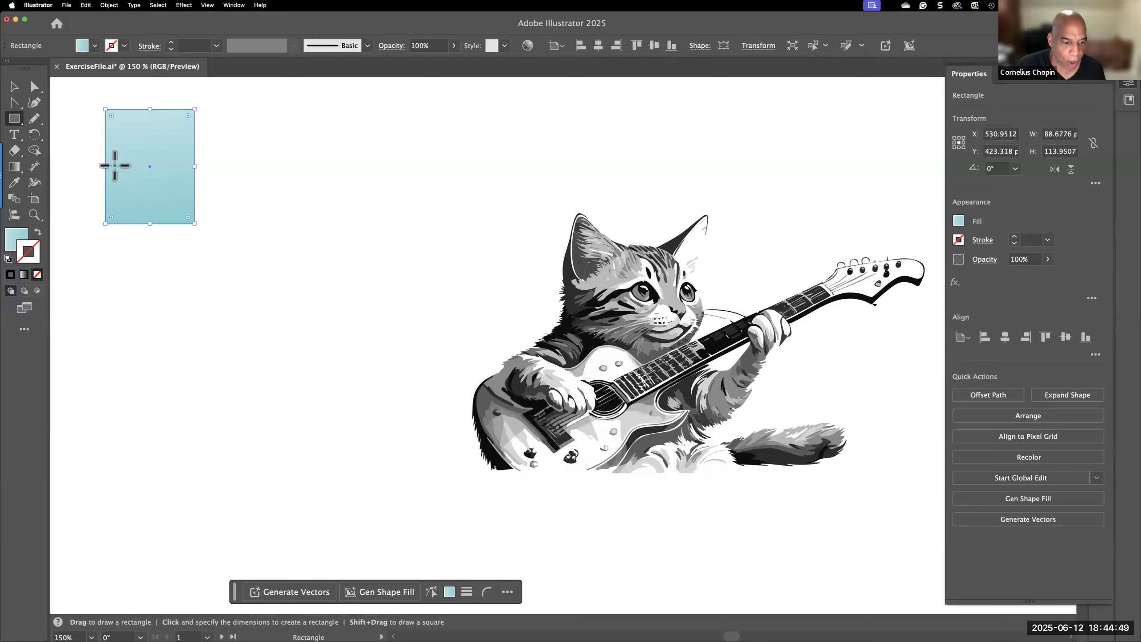
{"action": "left_click", "coordinate": [307, 594]}
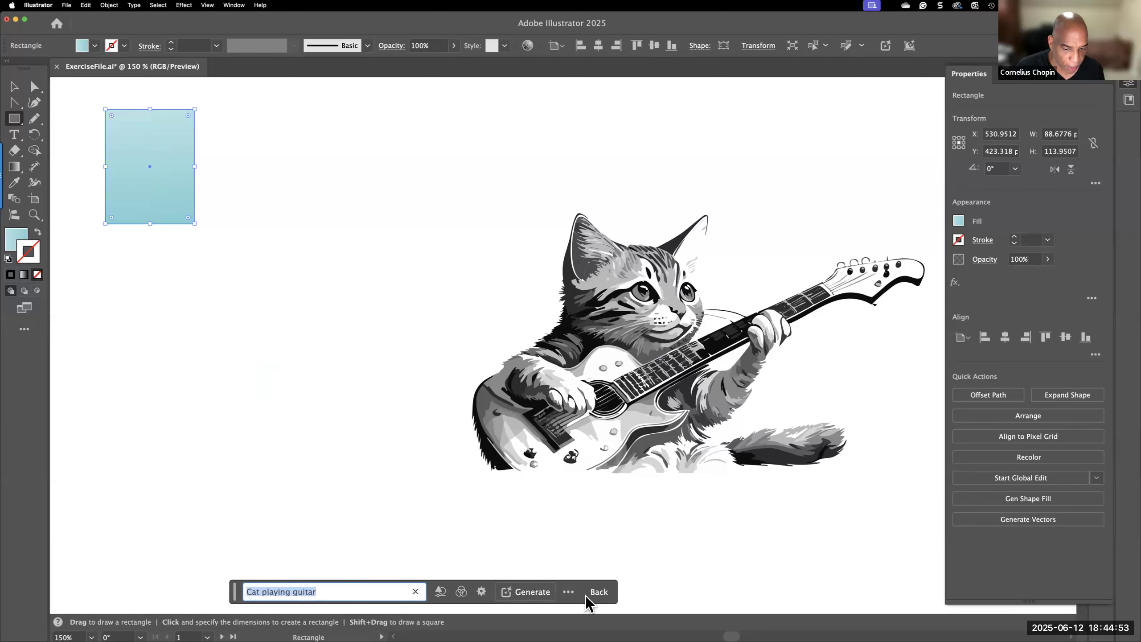
{"action": "left_click", "coordinate": [536, 595]}
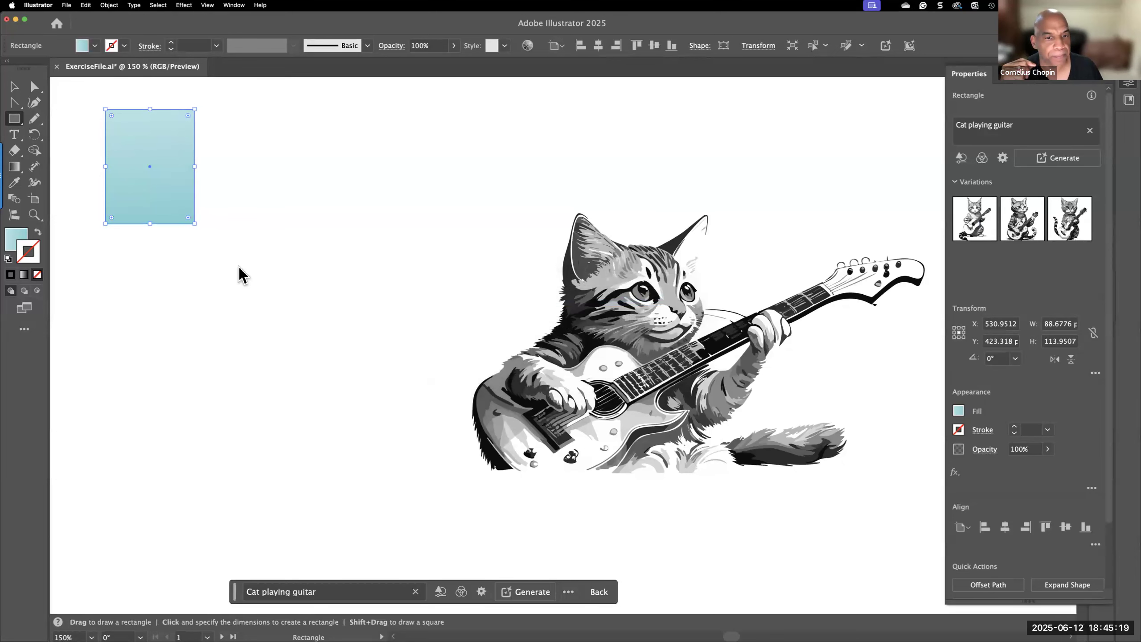
{"action": "left_click", "coordinate": [197, 267]}
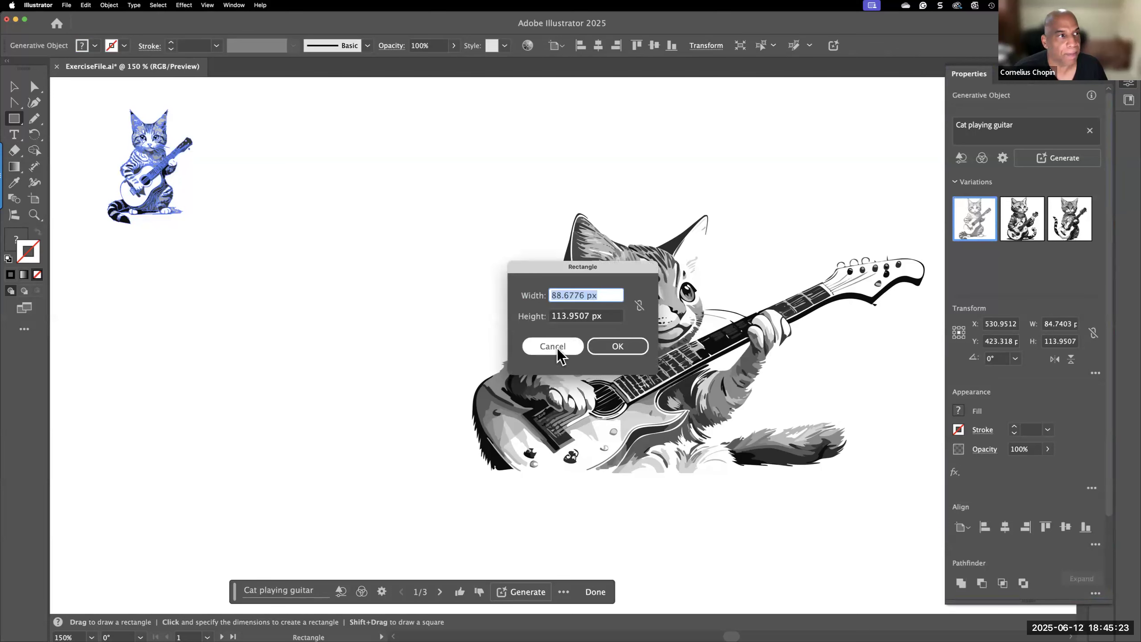
{"action": "left_click", "coordinate": [554, 346]}
Step: View the small cat's first variation without its selection outline, and try the second variation the same way
{"action": "left_click", "coordinate": [17, 92]}
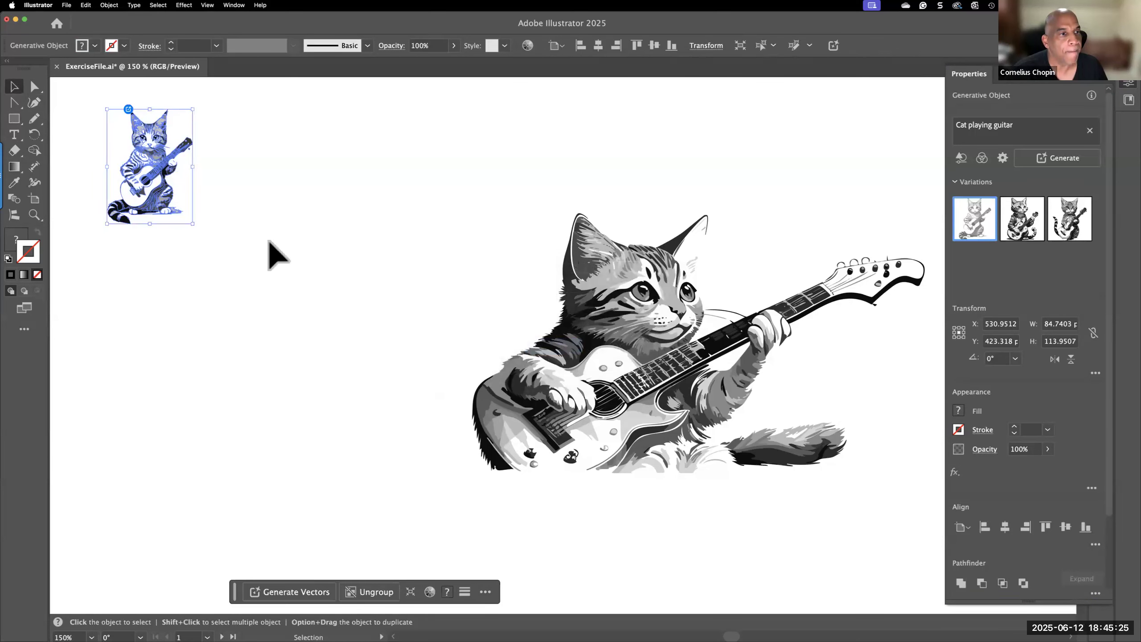
{"action": "left_click", "coordinate": [223, 236]}
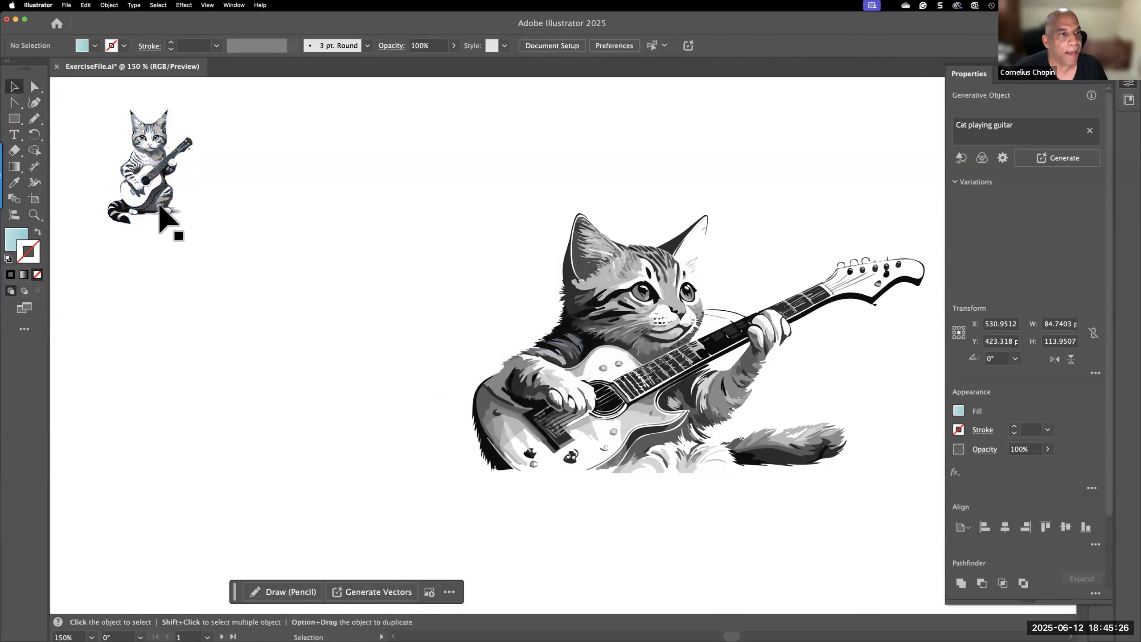
{"action": "left_click", "coordinate": [126, 178]}
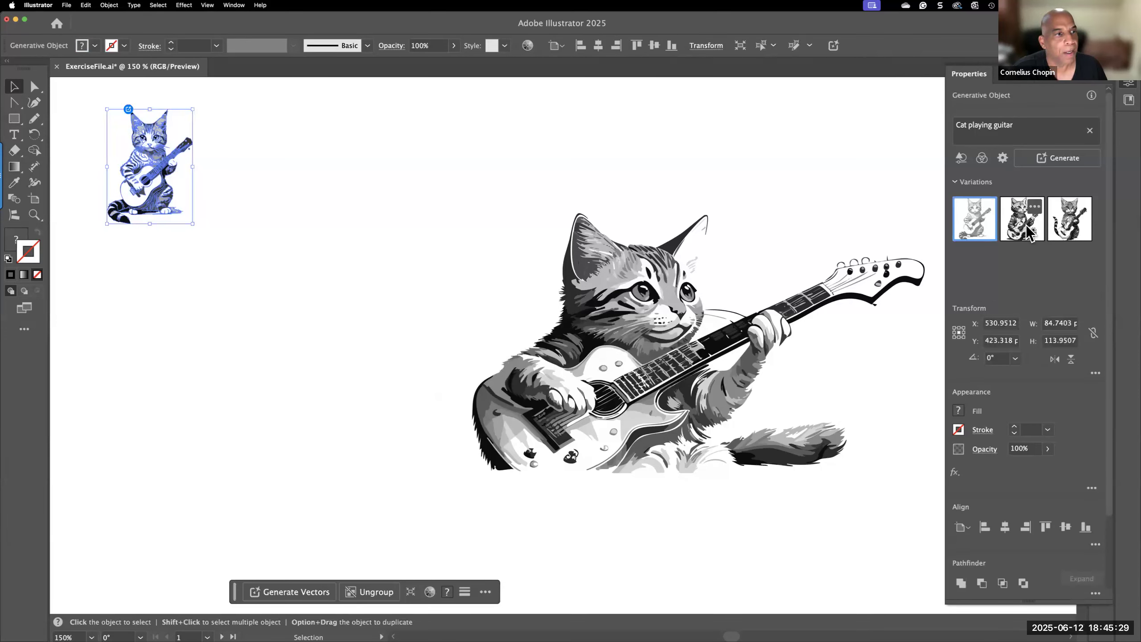
{"action": "left_click", "coordinate": [1029, 231]}
{"action": "left_click", "coordinate": [490, 279]}
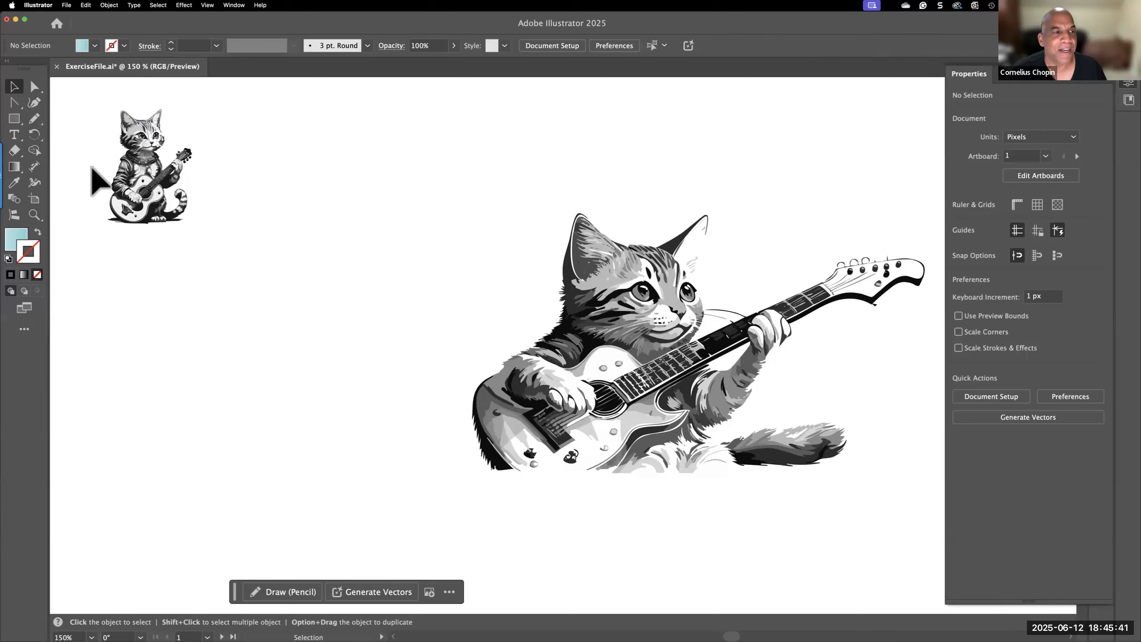
Step: Apply the third variation to the small cat artwork and view it deselected
{"action": "left_click", "coordinate": [135, 167]}
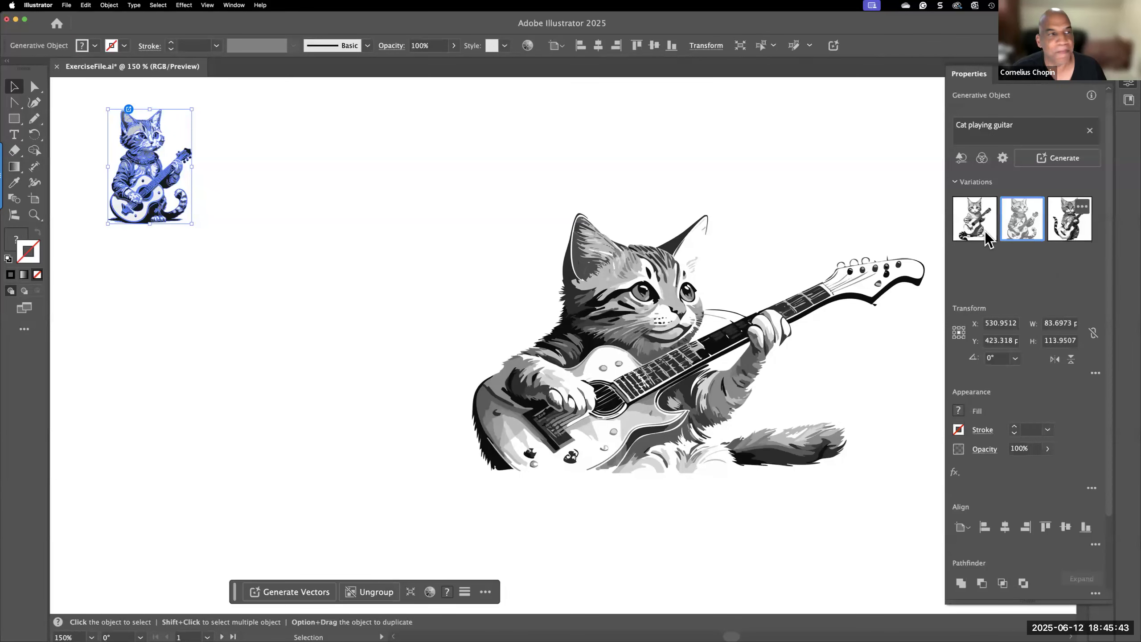
{"action": "left_click", "coordinate": [984, 232]}
{"action": "left_click", "coordinate": [314, 216]}
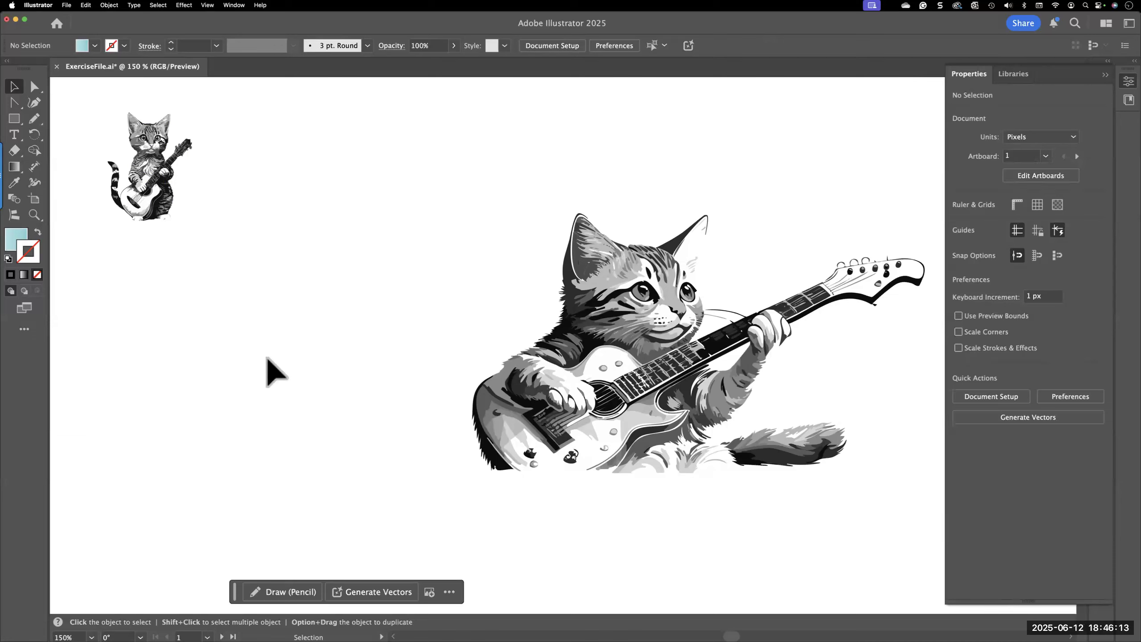
Step: Select the small cat artwork and review its content type, detail and style reference options
{"action": "left_click", "coordinate": [110, 182]}
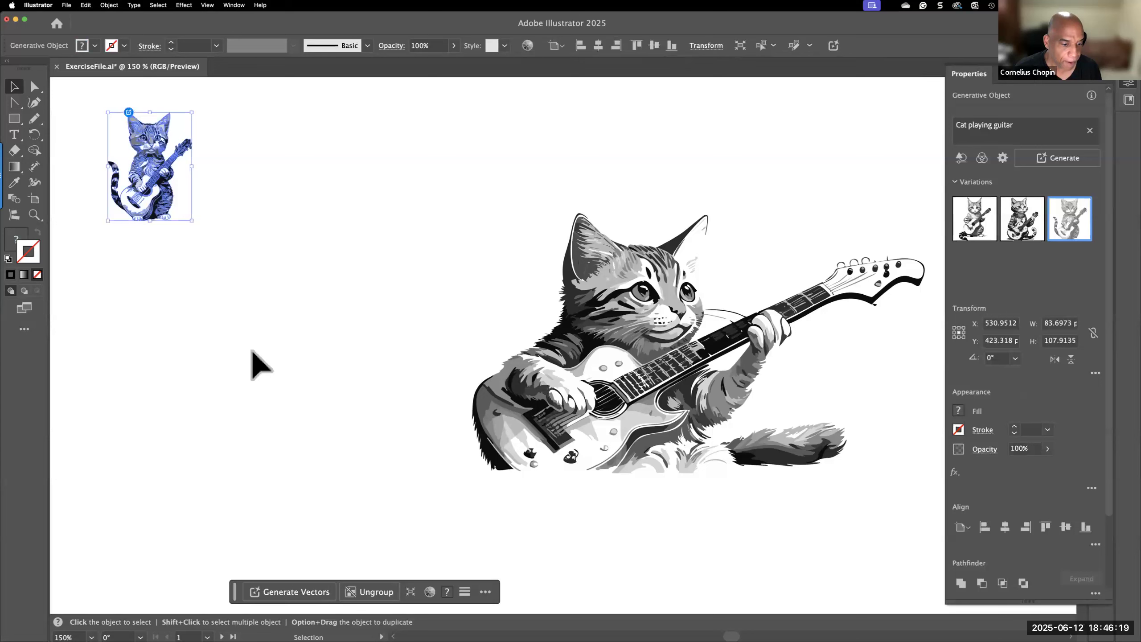
{"action": "left_click", "coordinate": [283, 592]}
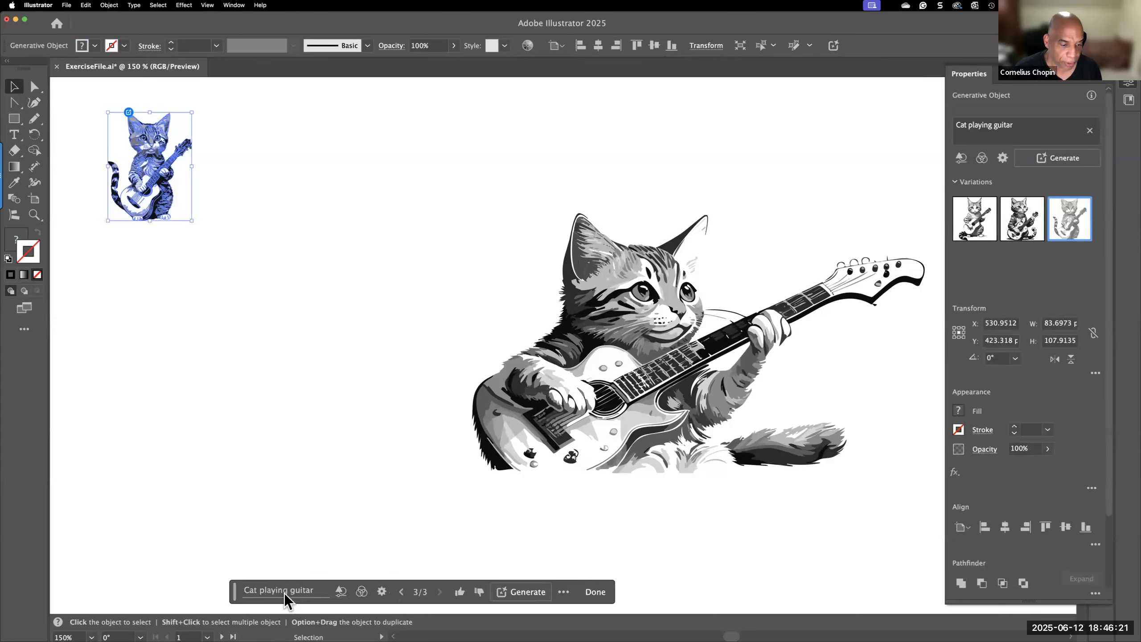
{"action": "left_click", "coordinate": [342, 593]}
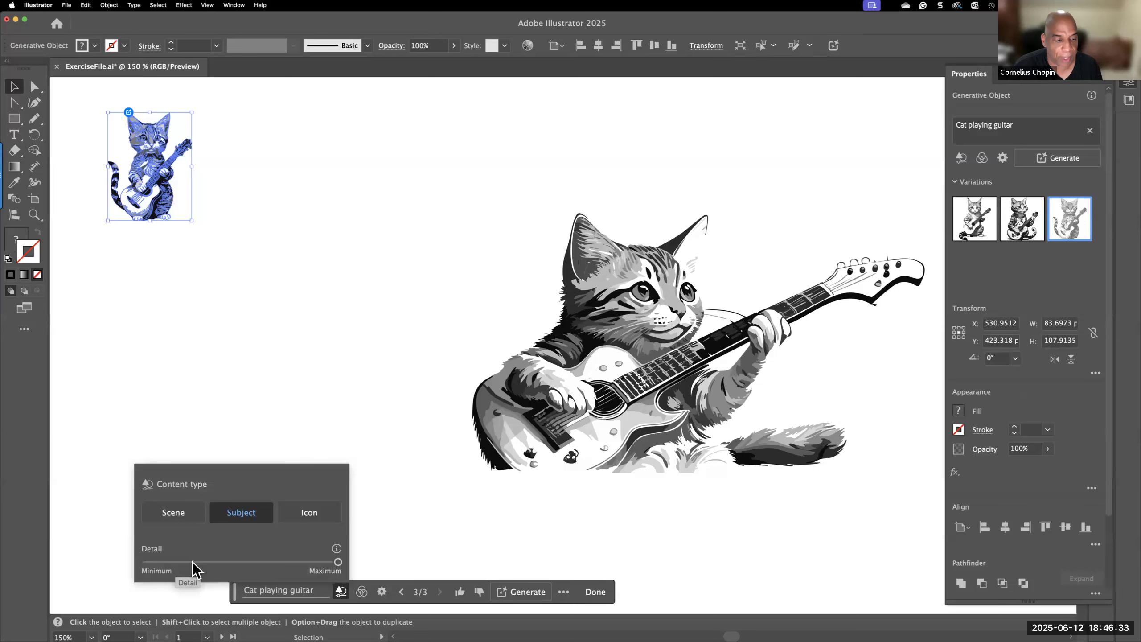
{"action": "left_click", "coordinate": [360, 593]}
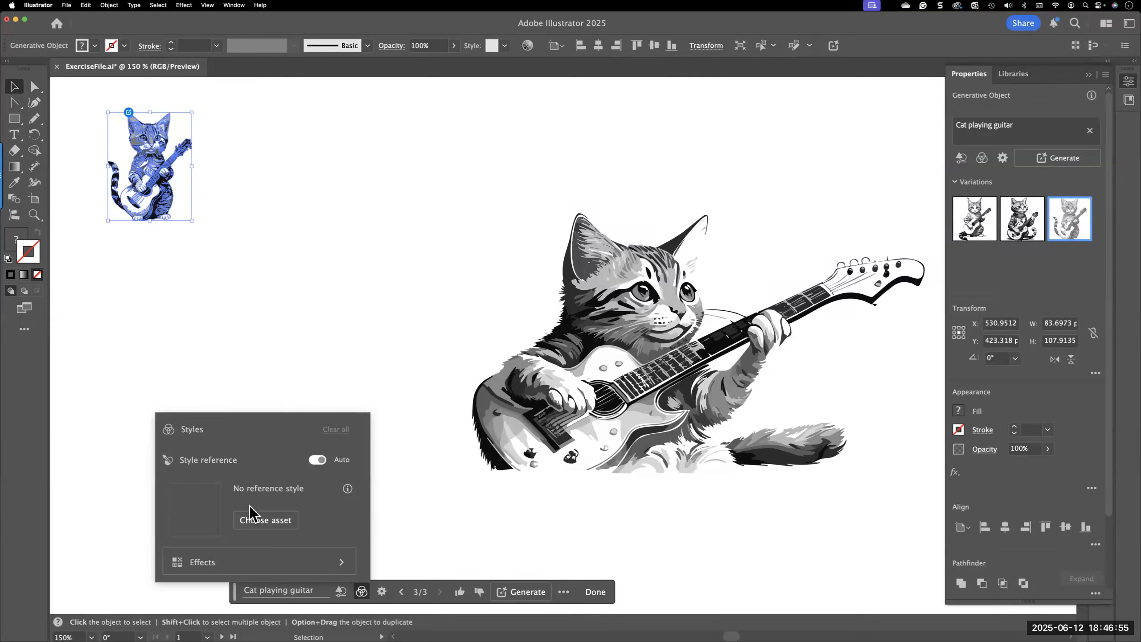
Step: Clear all styles from the small cat's generation settings, choose the 3D effect and regenerate the "Cat playing guitar" subject
{"action": "left_click", "coordinate": [382, 592]}
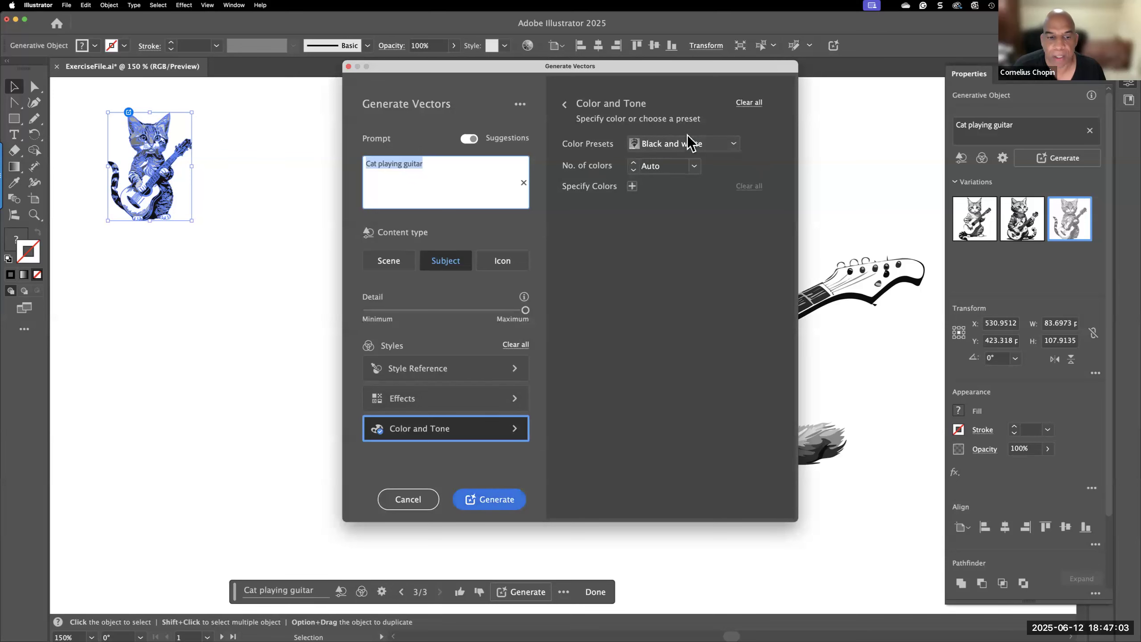
{"action": "left_click", "coordinate": [490, 399]}
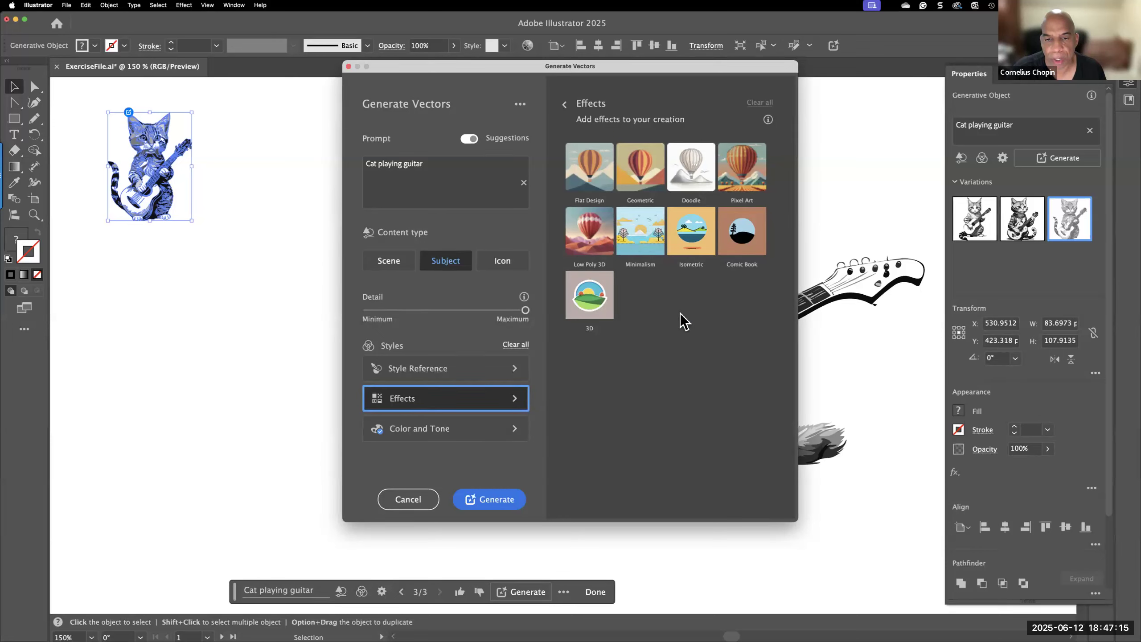
{"action": "left_click", "coordinate": [588, 306]}
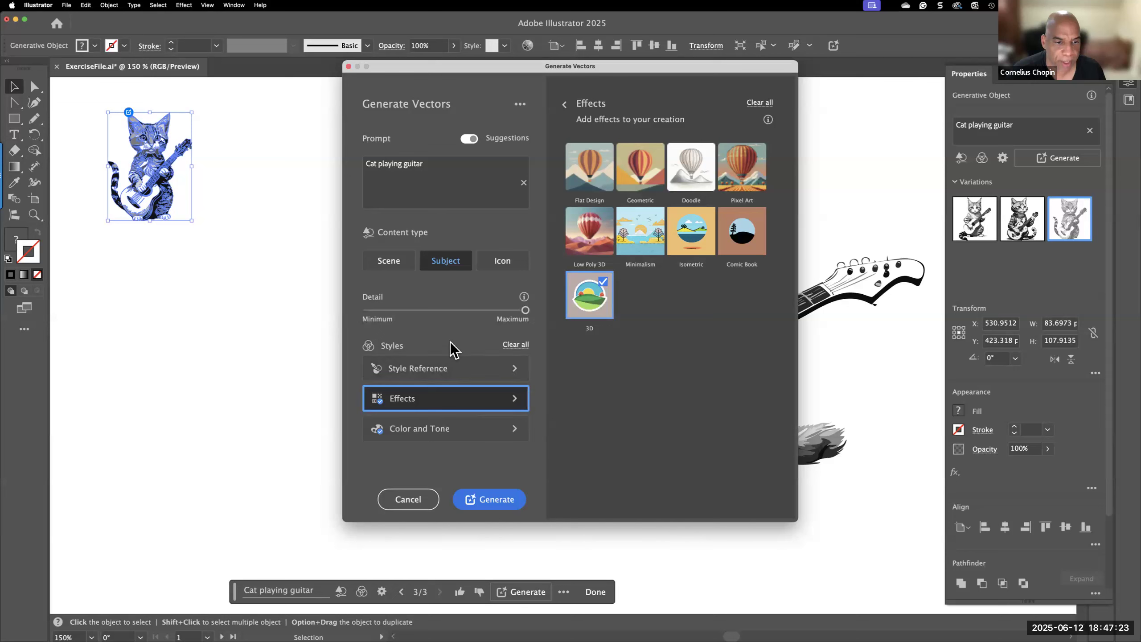
{"action": "left_click", "coordinate": [509, 346]}
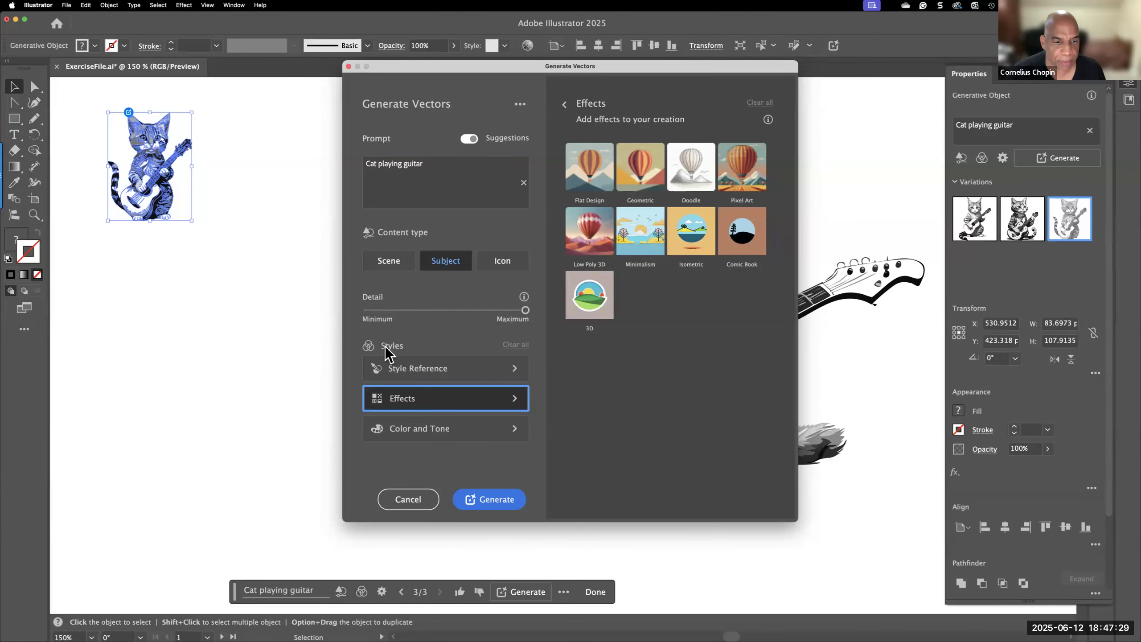
{"action": "left_click", "coordinate": [424, 378]}
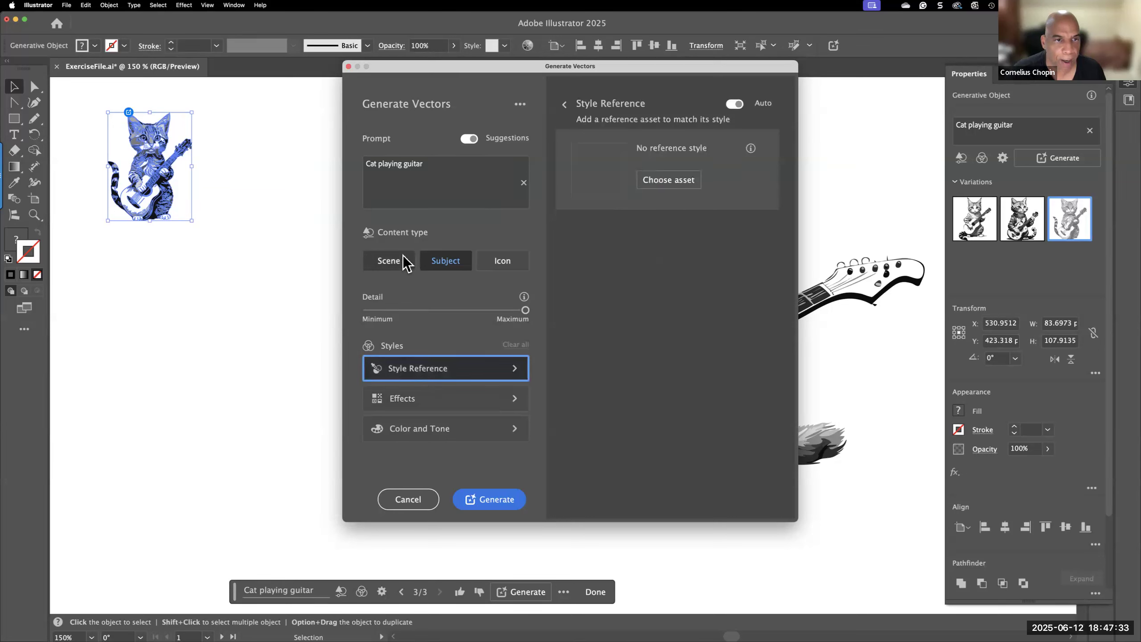
{"action": "left_click", "coordinate": [426, 402]}
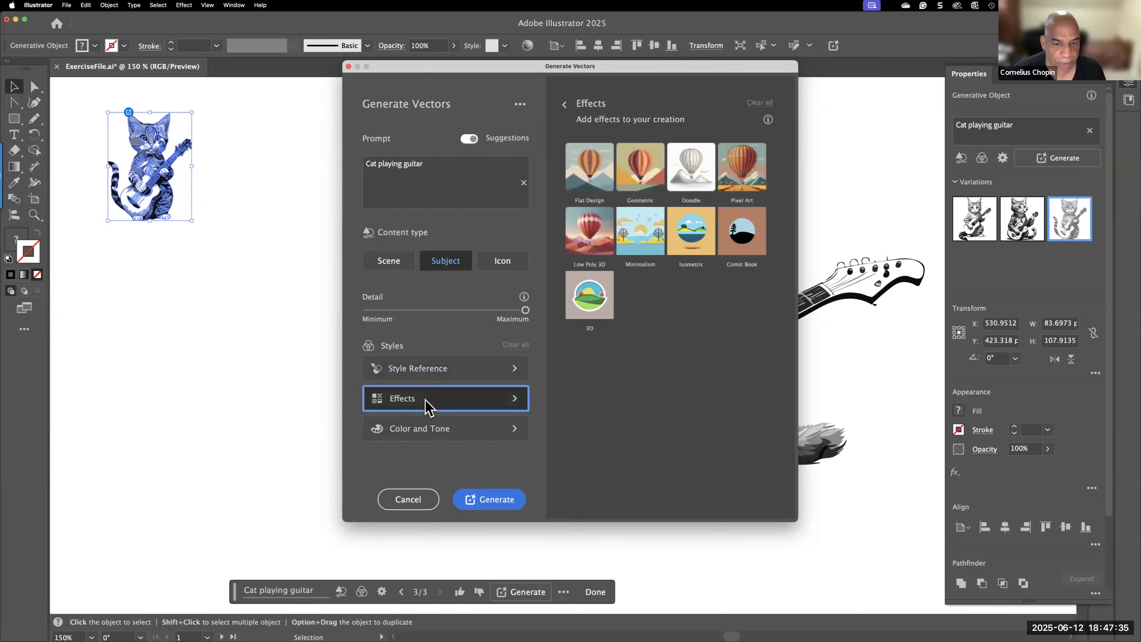
{"action": "left_click", "coordinate": [582, 302]}
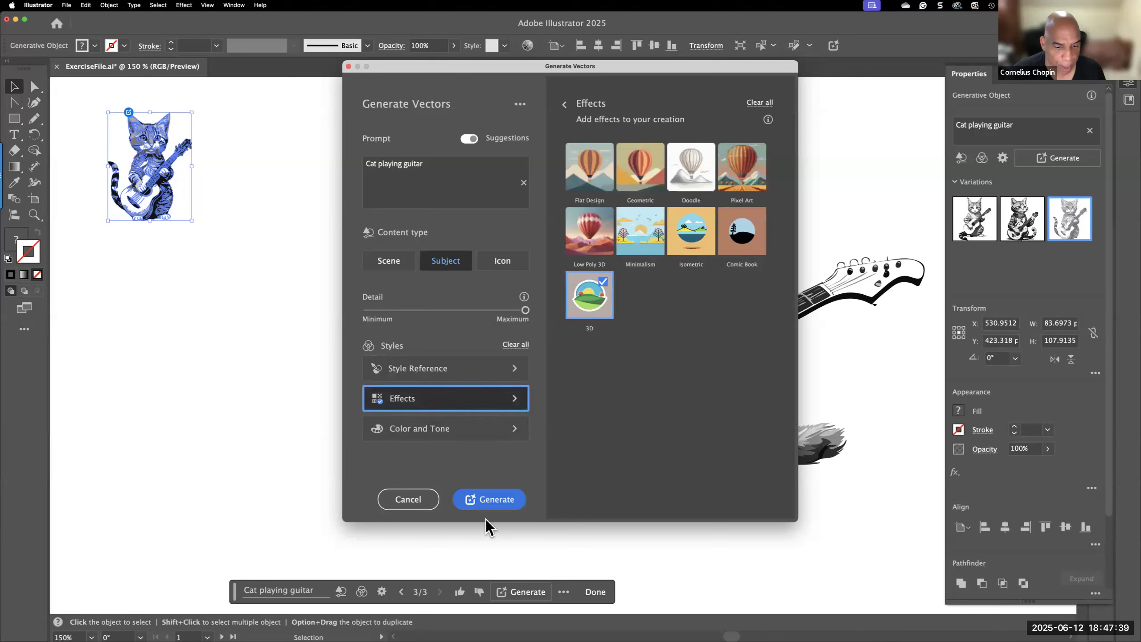
{"action": "left_click", "coordinate": [493, 503]}
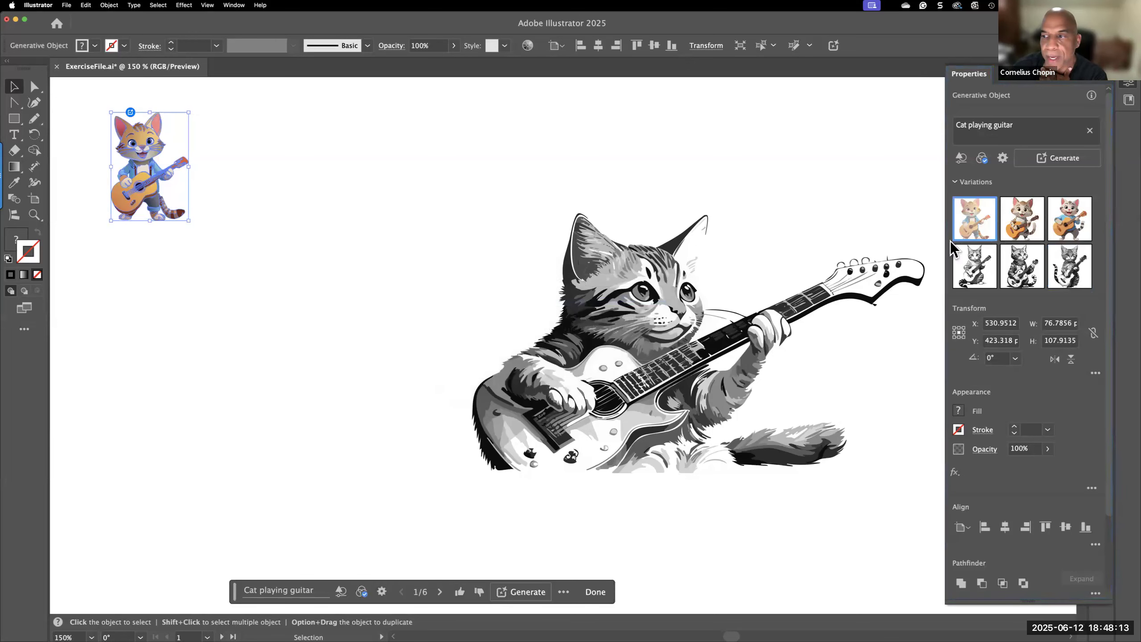
Step: Enlarge the small 3D cat to about 216 px wide, and switch it through the second variation to the third
{"action": "left_click_drag", "start_coordinate": [189, 221], "coordinate": [329, 414]}
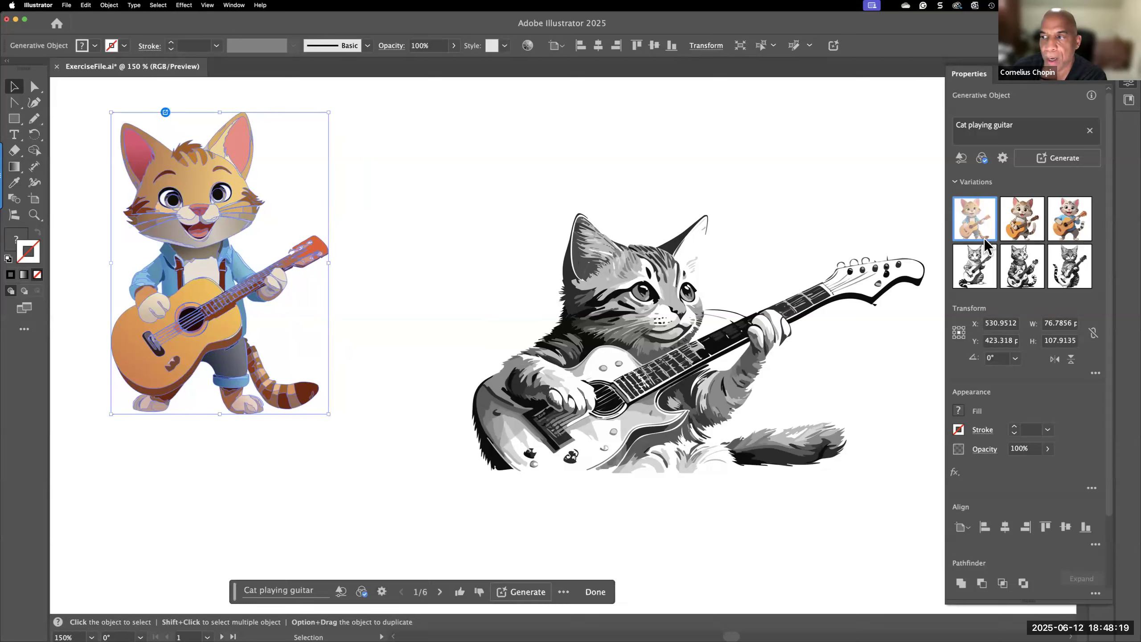
{"action": "left_click", "coordinate": [1035, 233]}
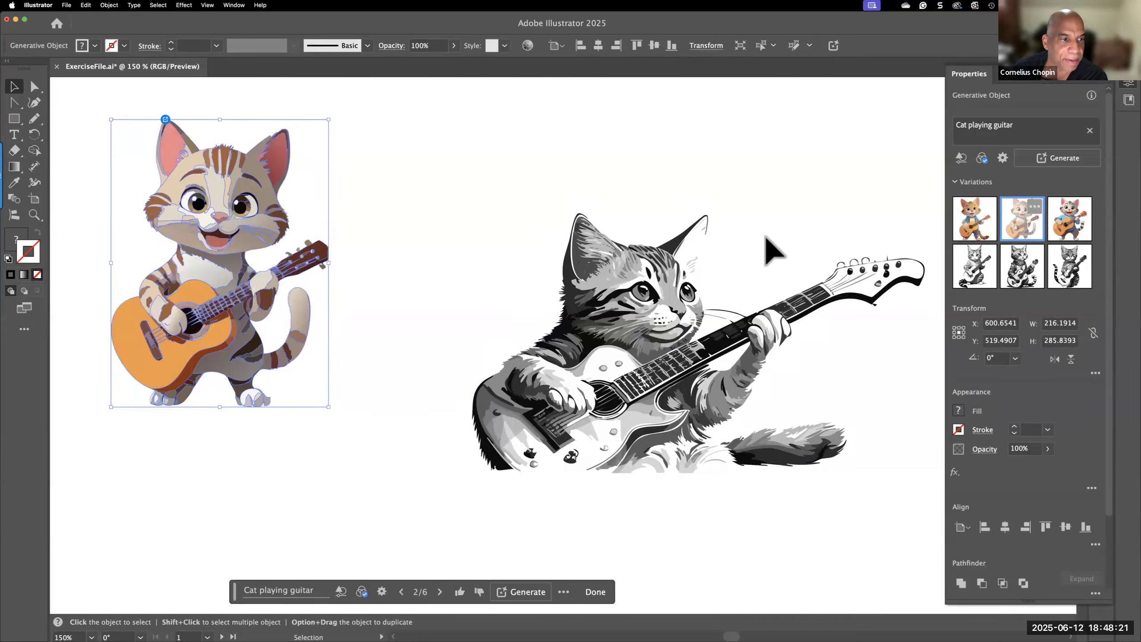
{"action": "left_click", "coordinate": [415, 232]}
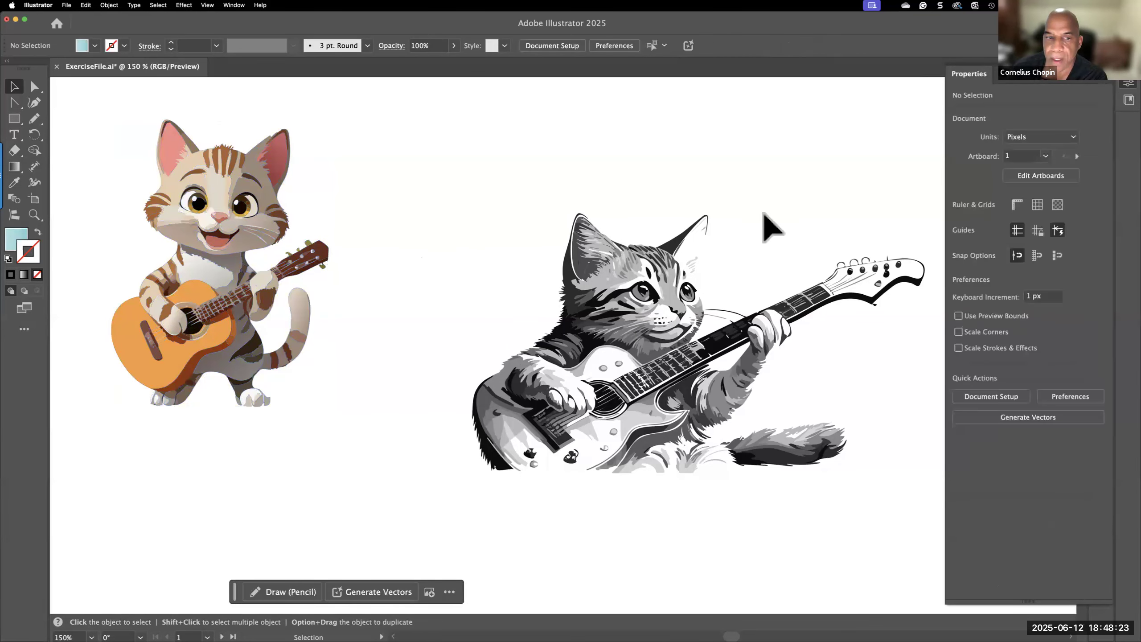
{"action": "left_click", "coordinate": [219, 288]}
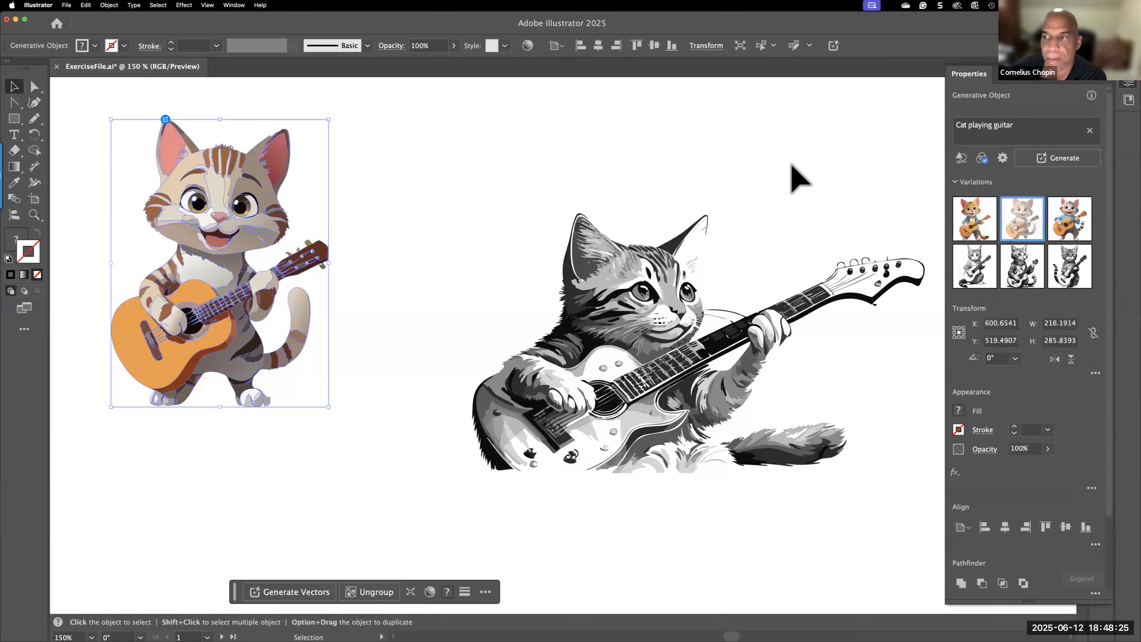
{"action": "left_click", "coordinate": [1077, 213]}
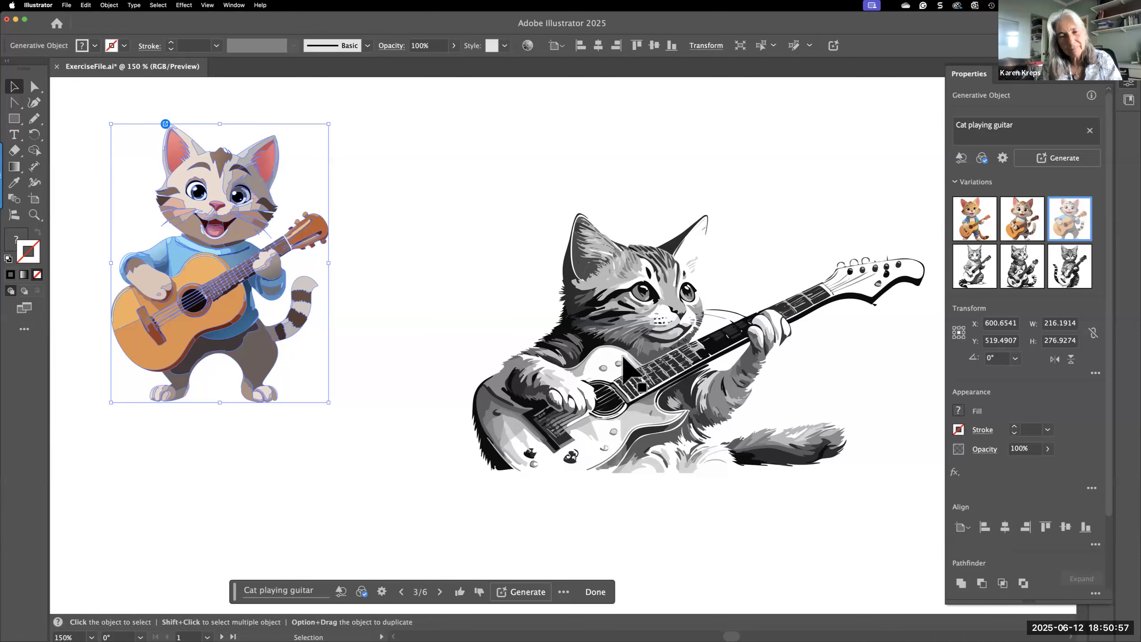
Step: Rotate the 3D cat slightly, mirror it horizontally at about 188 px wide and place a duplicate directly to its right
{"action": "left_click_drag", "start_coordinate": [327, 117], "coordinate": [275, 198]}
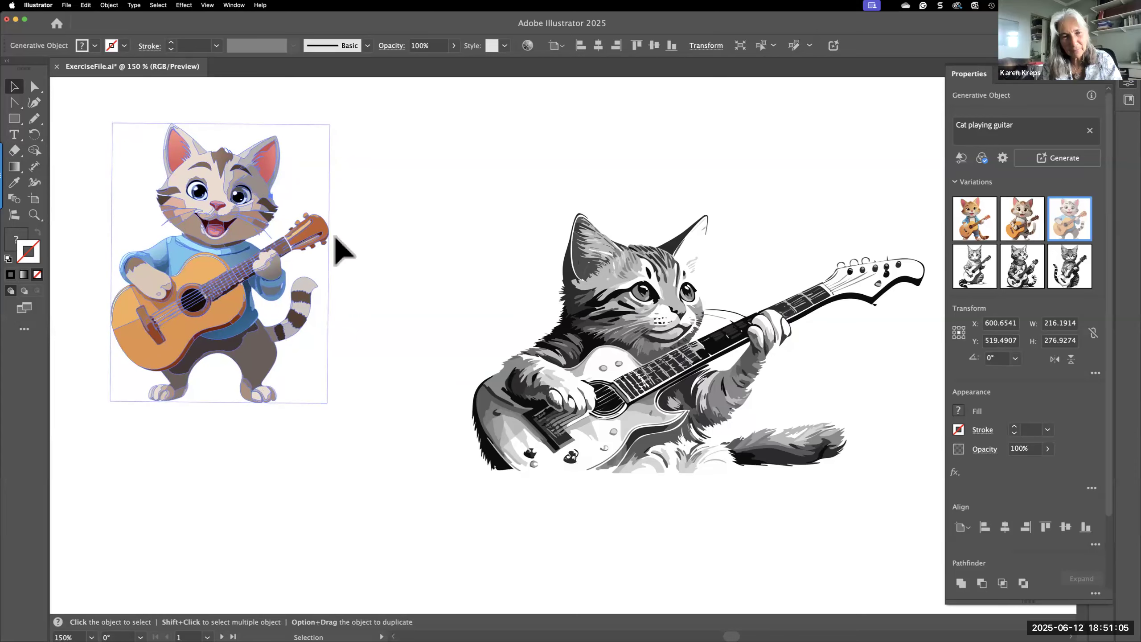
{"action": "left_click_drag", "start_coordinate": [326, 262], "coordinate": [14, 257]}
{"action": "left_click_drag", "start_coordinate": [121, 285], "coordinate": [295, 281]}
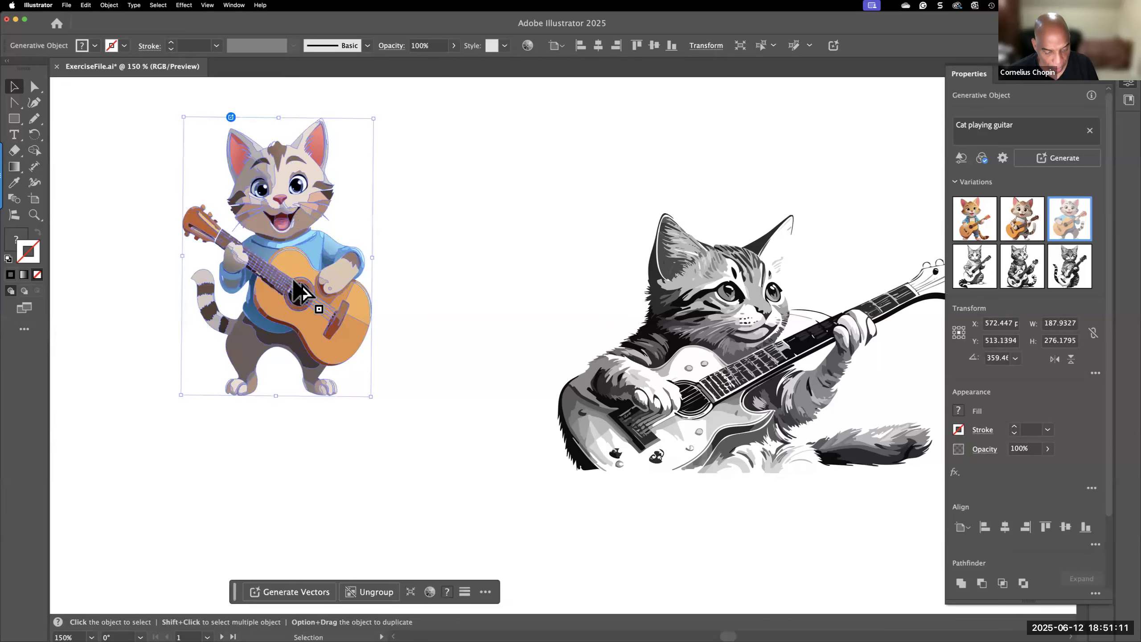
{"action": "left_click_drag", "start_coordinate": [284, 277], "coordinate": [477, 278]}
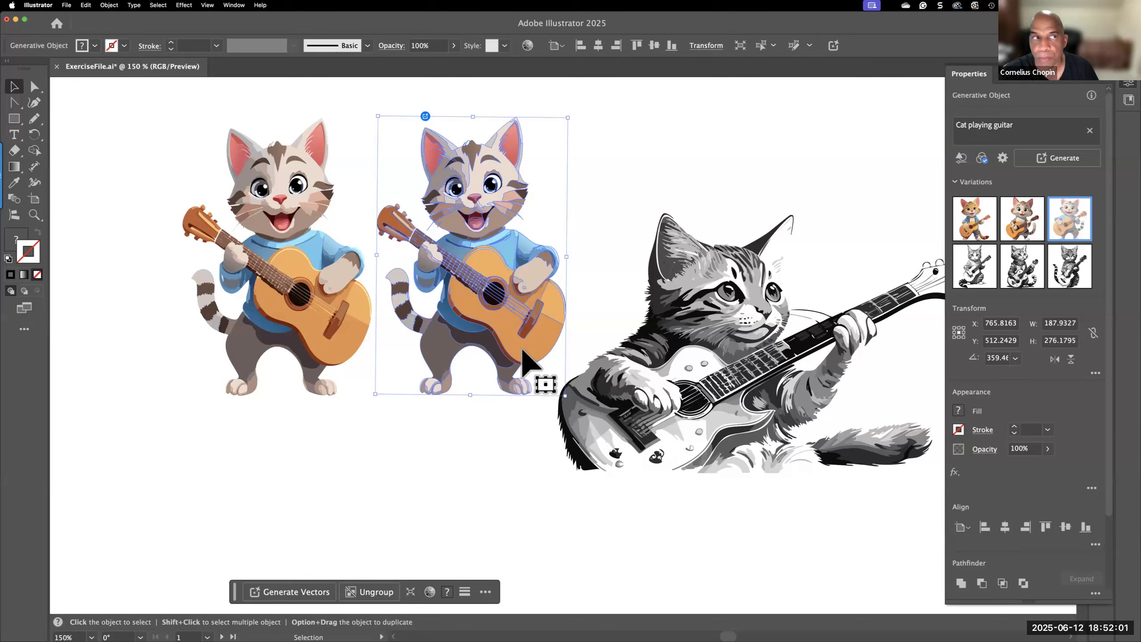
Step: Switch to Chrome and load the Google home page in the current Zoom tab
{"action": "key", "text": "super+Tab"}
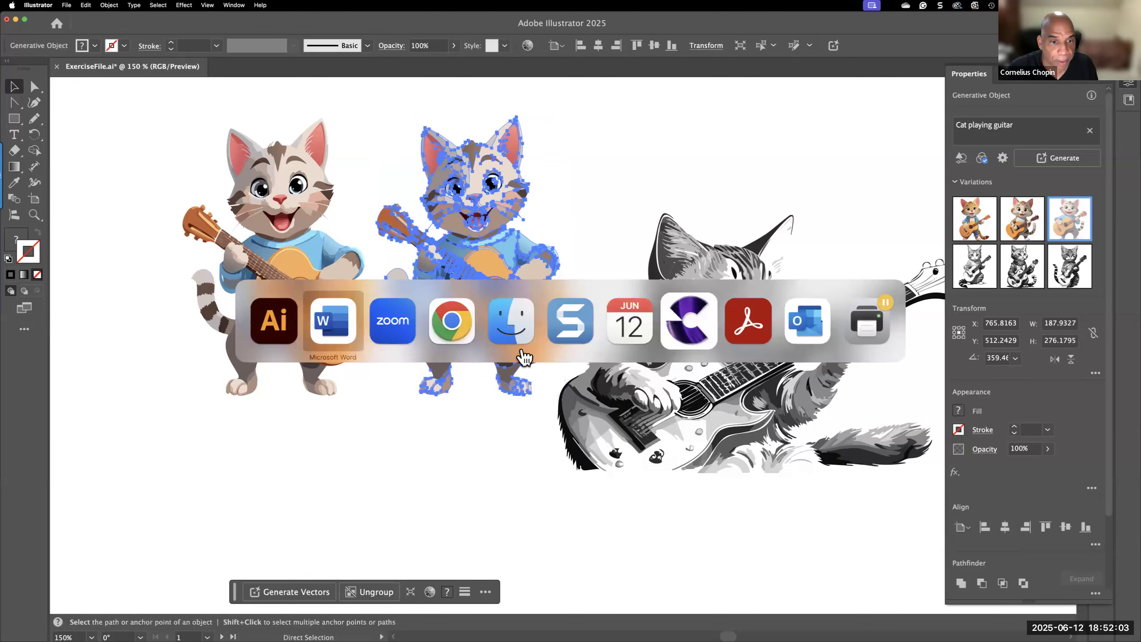
{"action": "key", "text": "super+Tab"}
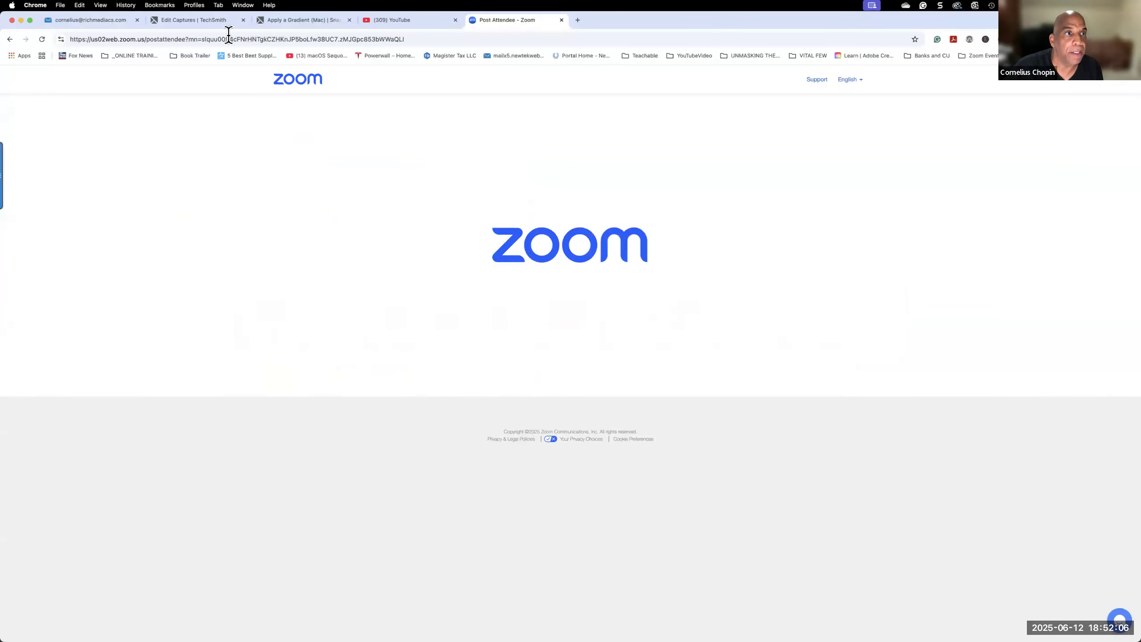
{"action": "left_click", "coordinate": [218, 39]}
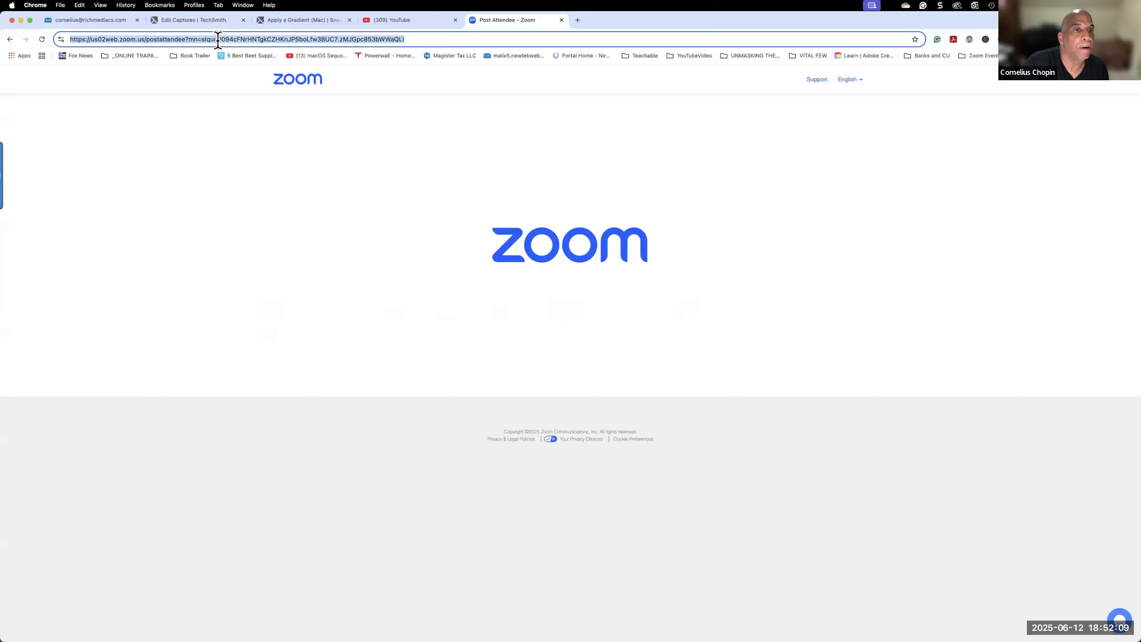
{"action": "type", "text": "google"}
{"action": "key", "text": "Return"}
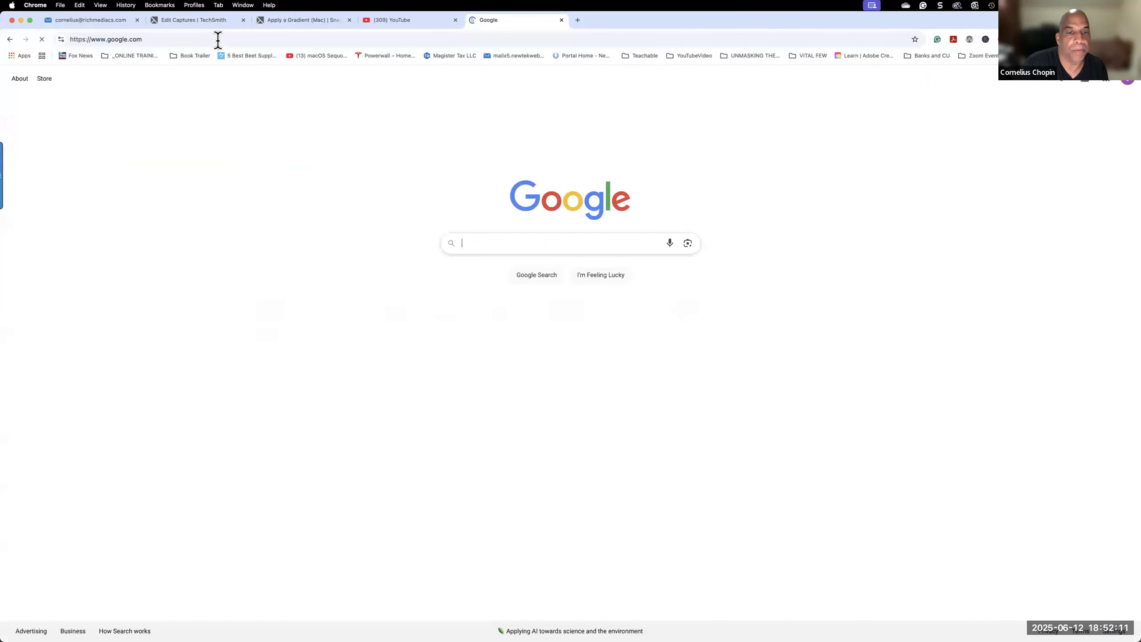
Step: Search Google for "Adobe Project Neo" and open the Project Neo (Beta) website from the results
{"action": "type", "text": "Adobe "}
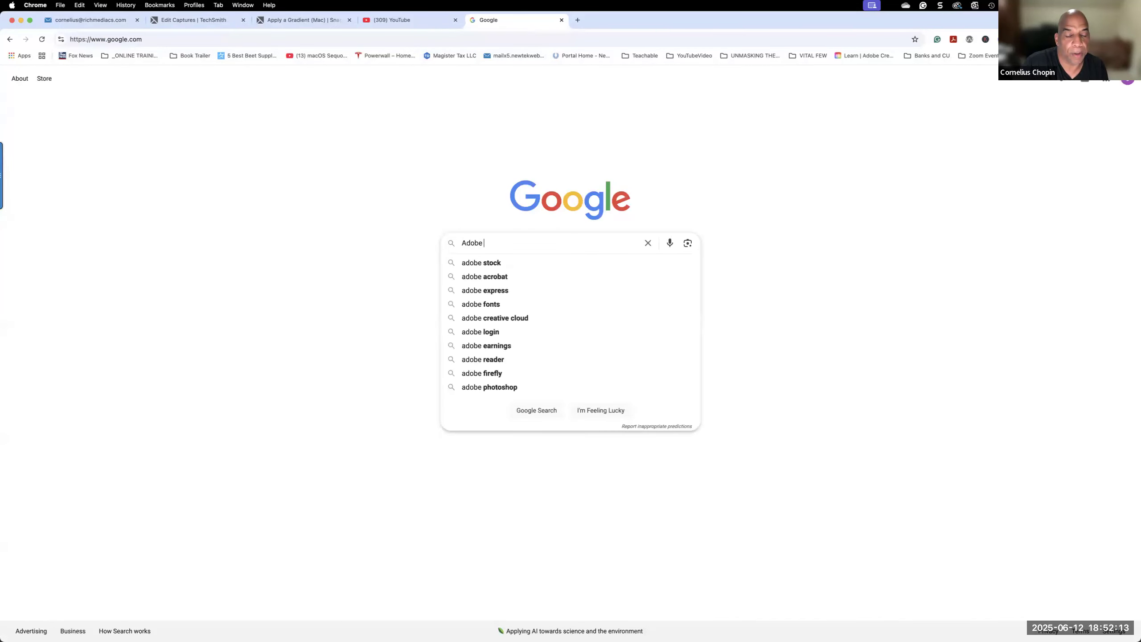
{"action": "type", "text": "Pro"}
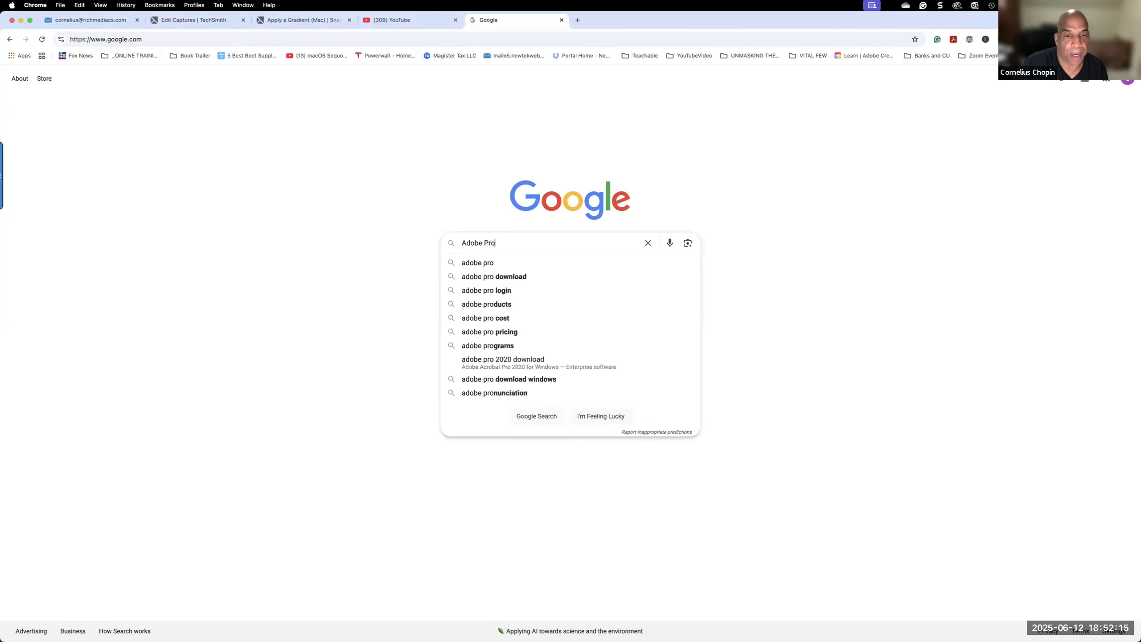
{"action": "type", "text": "ject Neo"}
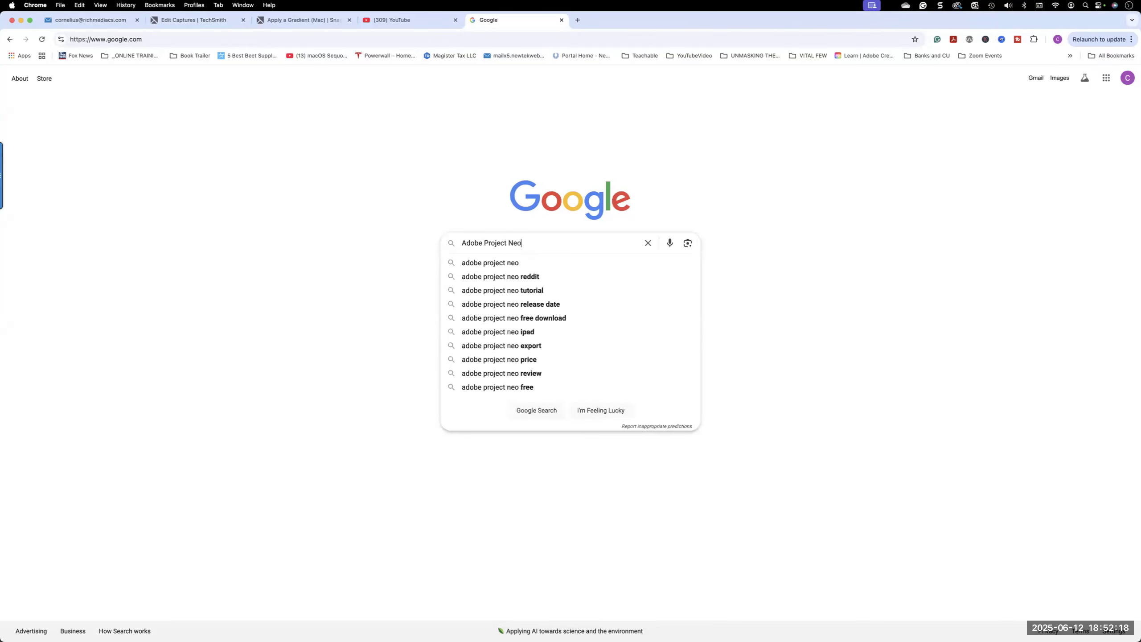
{"action": "key", "text": "Return"}
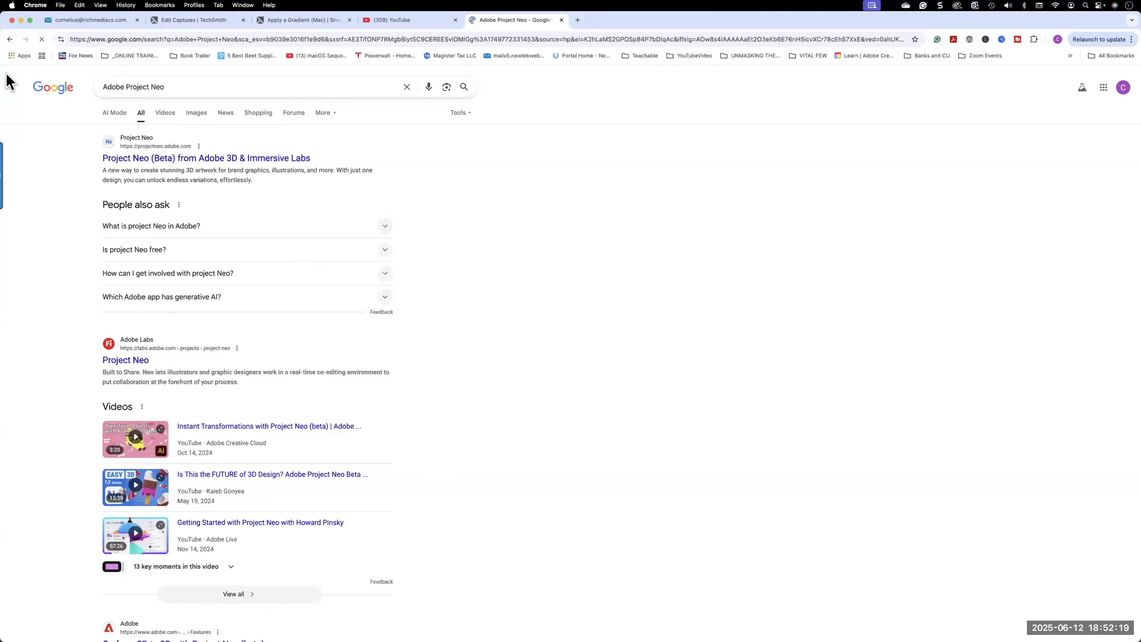
{"action": "left_click", "coordinate": [249, 167]}
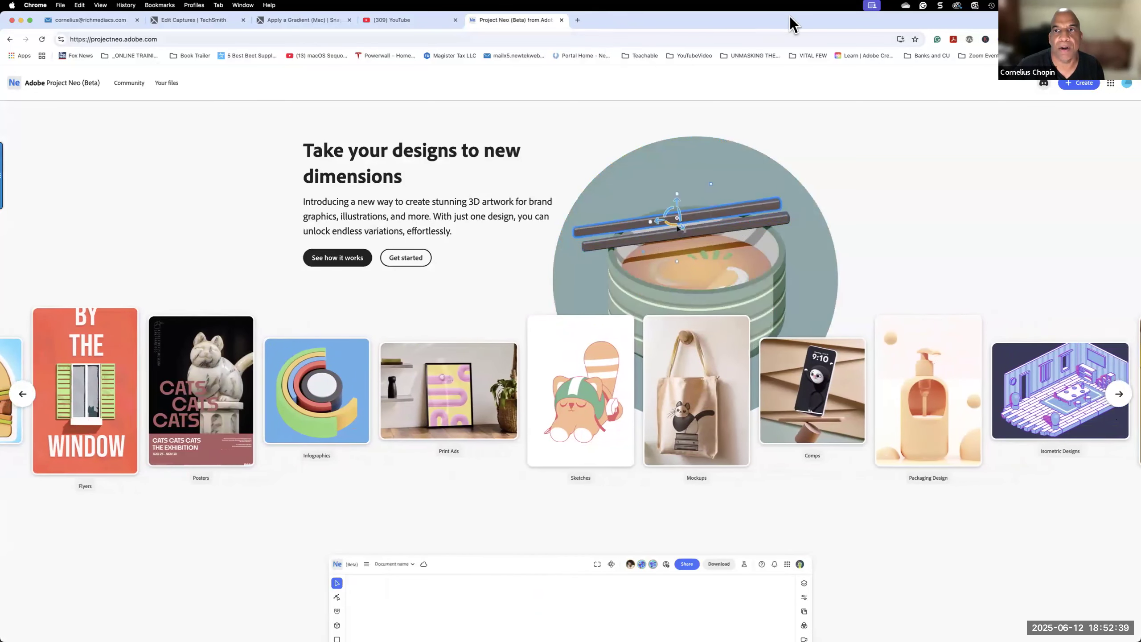
Step: Load youtube.com in the browser tab showing the Project Neo site
{"action": "left_click", "coordinate": [769, 40]}
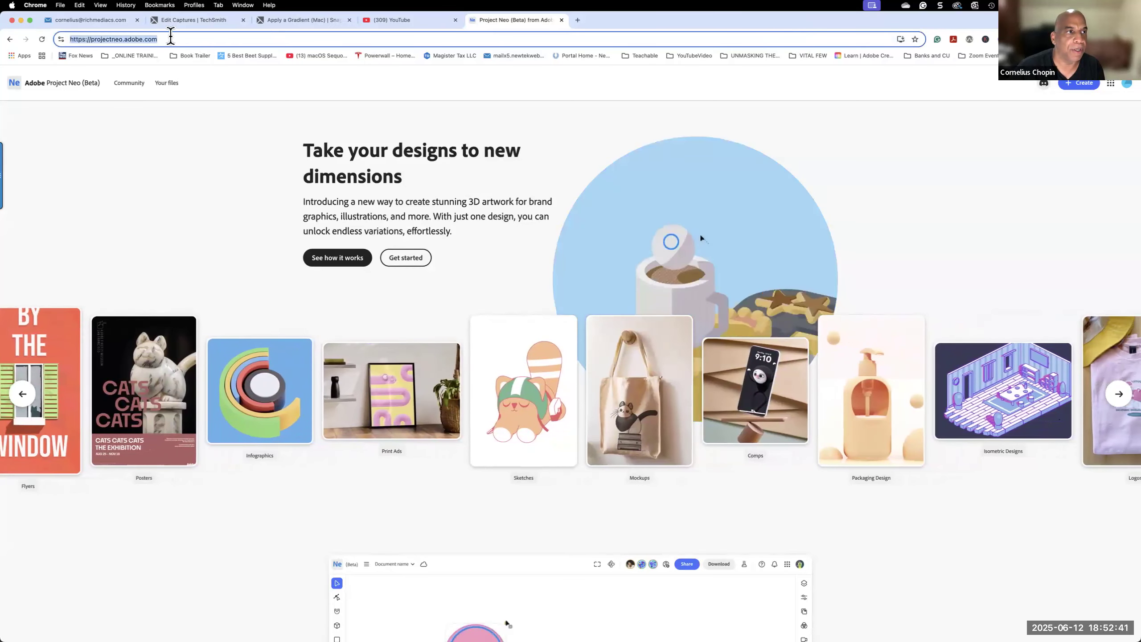
{"action": "type", "text": "y"}
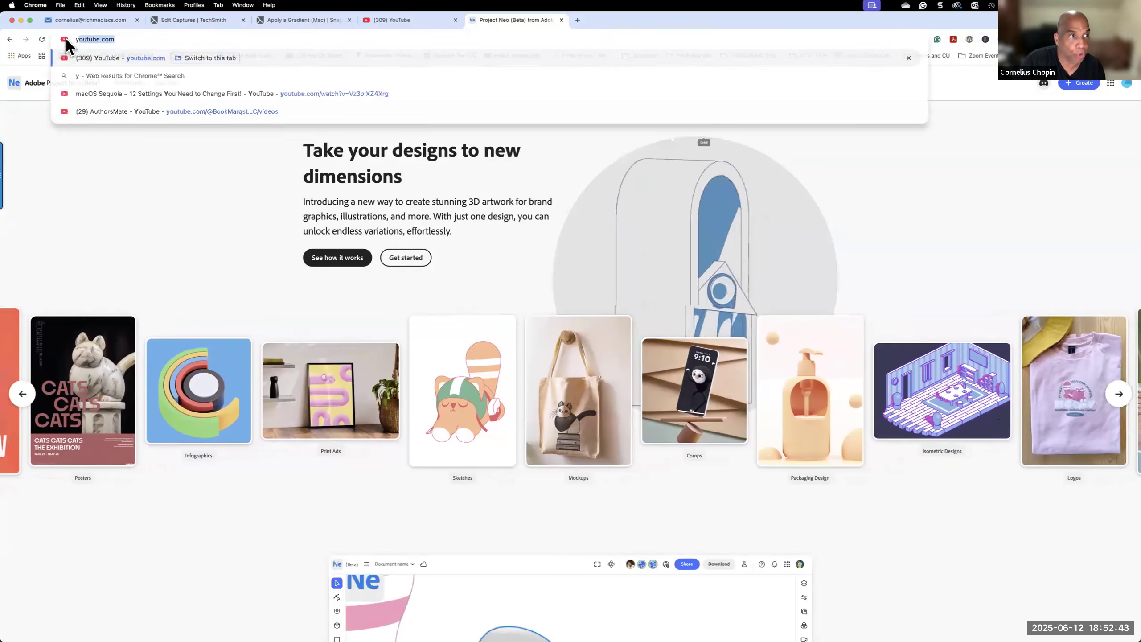
{"action": "type", "text": "outube.com"}
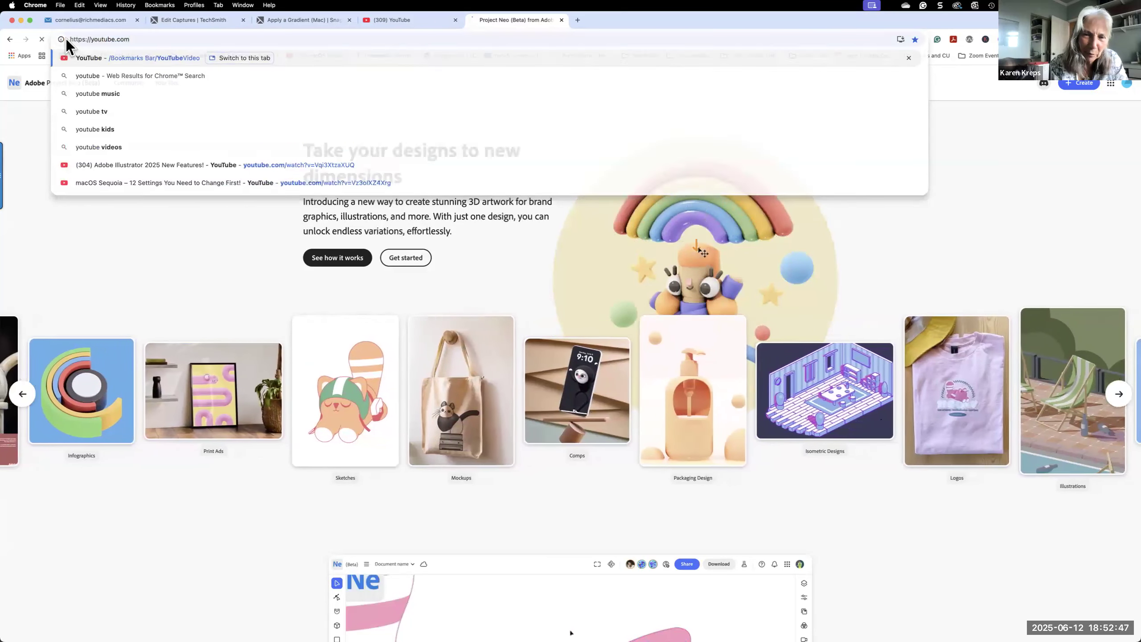
{"action": "key", "text": "Return"}
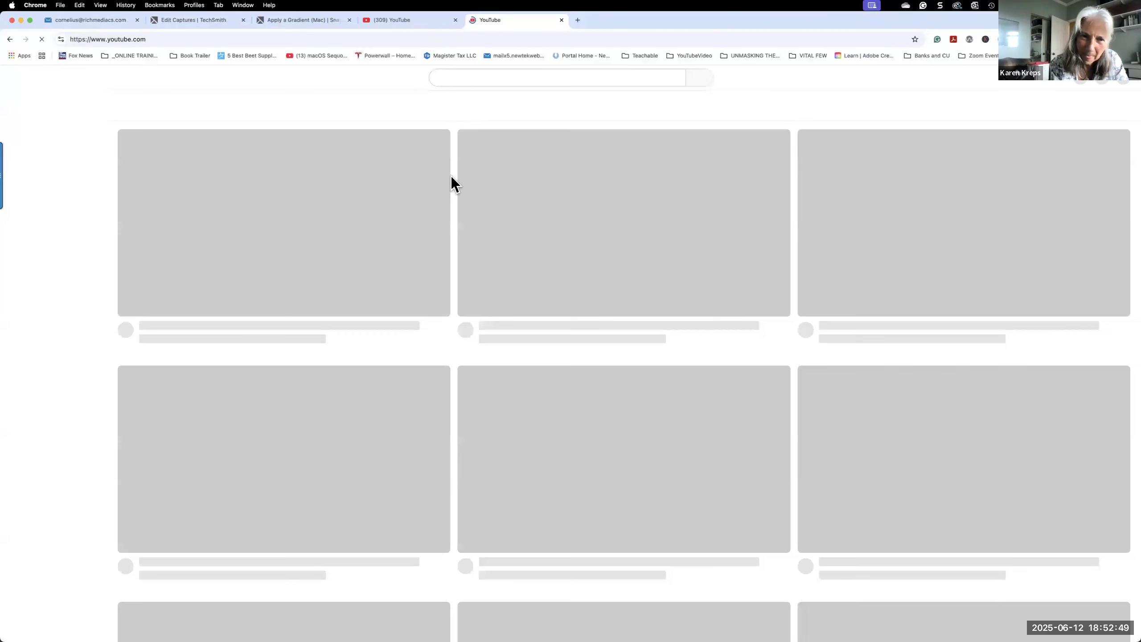
Step: Search YouTube for "2d to 3d in Adobe Illustrator", then play and pause the Short "Adobe just revolutionized 2D to 3D art!"
{"action": "left_click", "coordinate": [467, 75]}
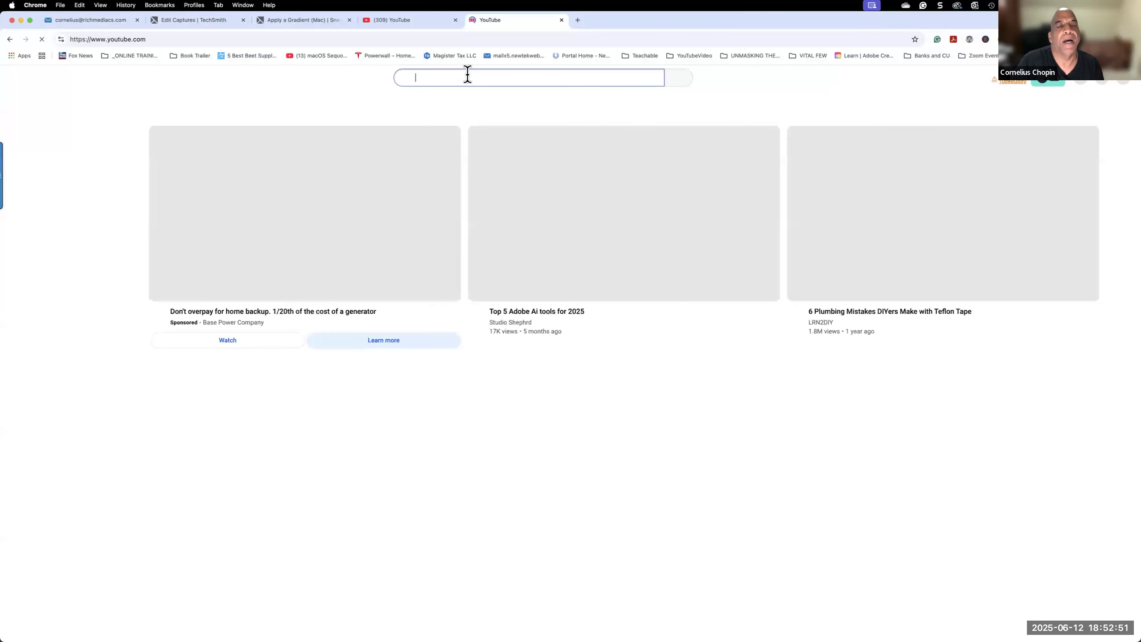
{"action": "type", "text": "3"}
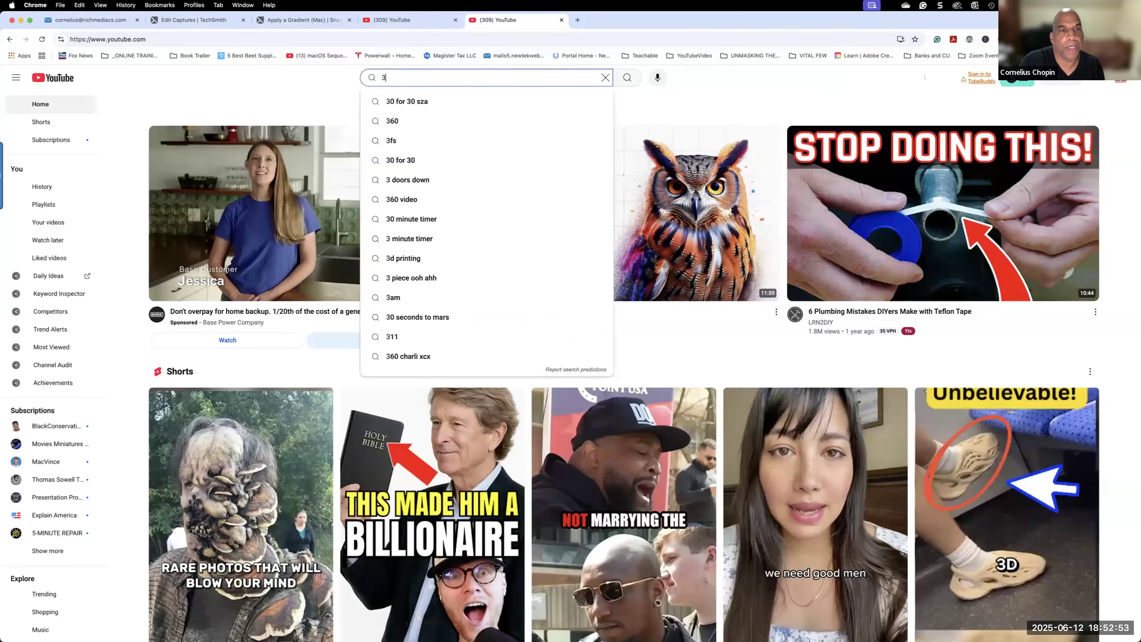
{"action": "key", "text": "BackSpace"}
{"action": "type", "text": "2d t"}
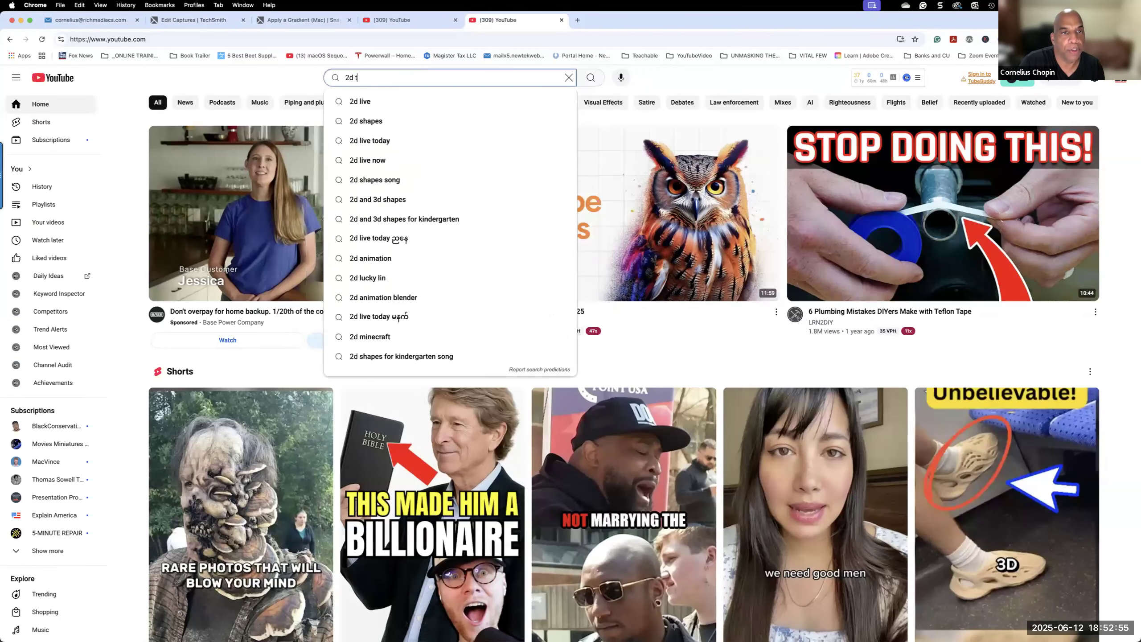
{"action": "type", "text": "o 3d in Adobe"}
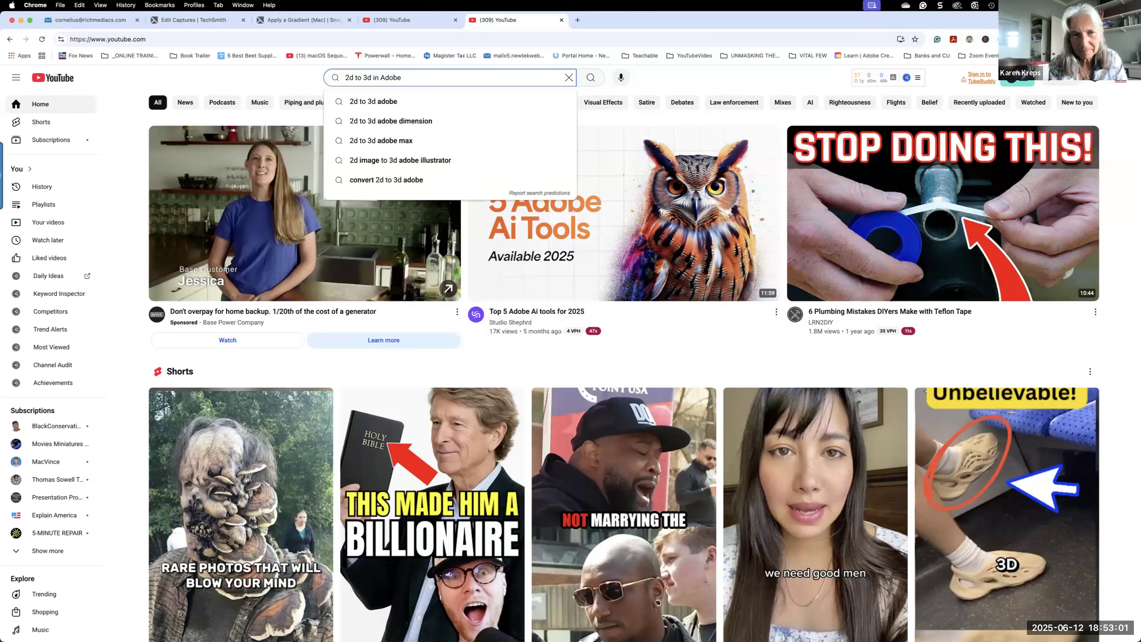
{"action": "type", "text": " Illustrator"}
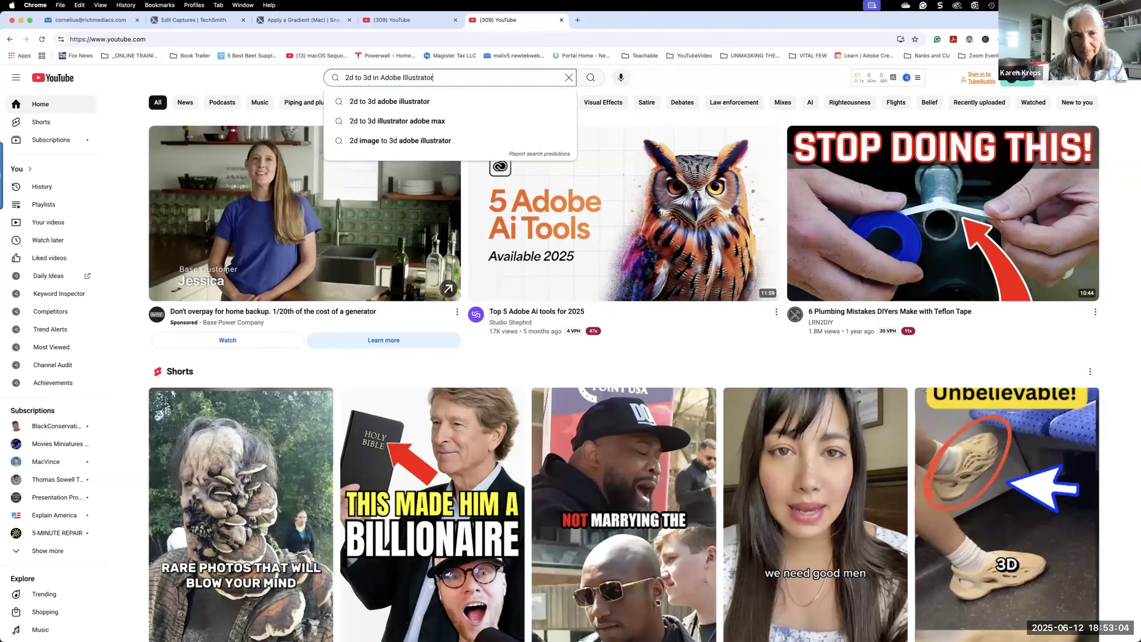
{"action": "key", "text": "Return"}
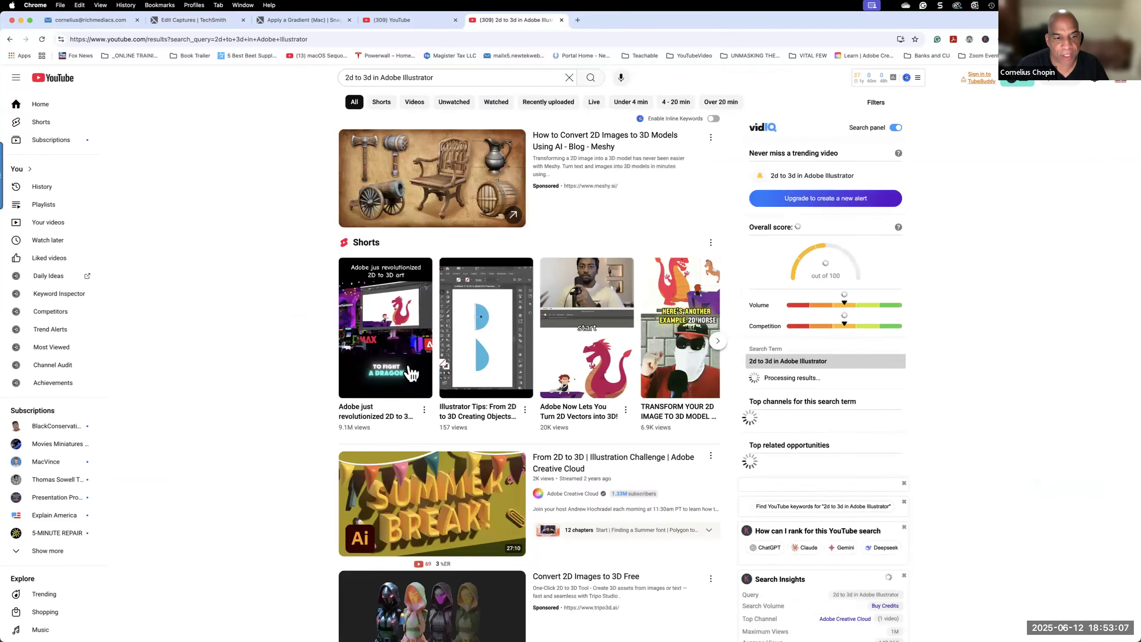
{"action": "left_click", "coordinate": [387, 327]}
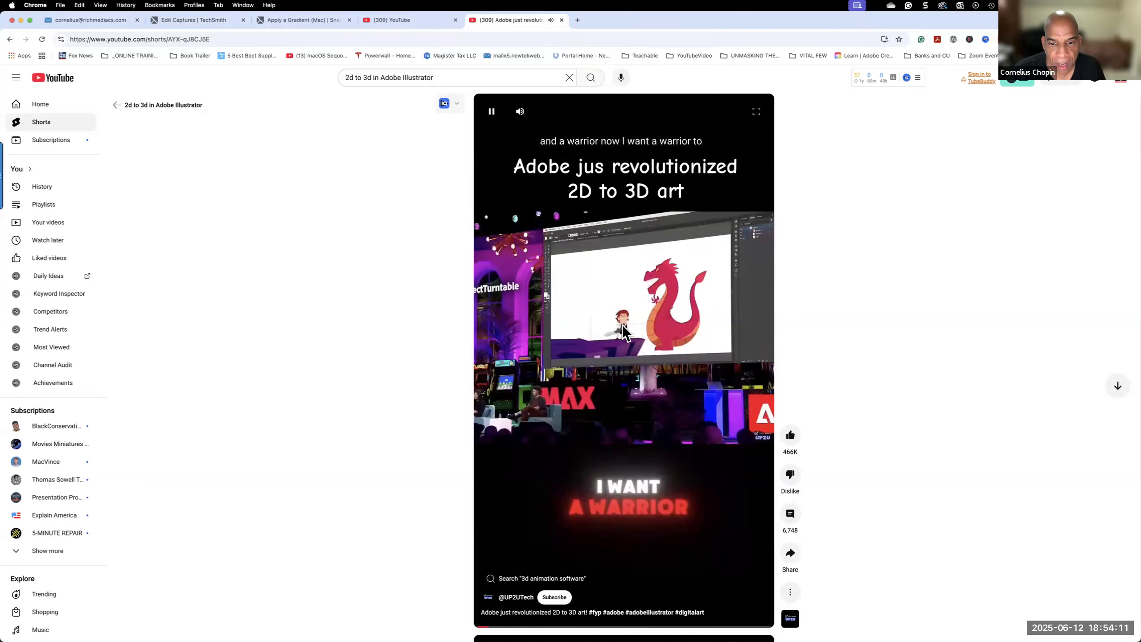
{"action": "left_click", "coordinate": [580, 411]}
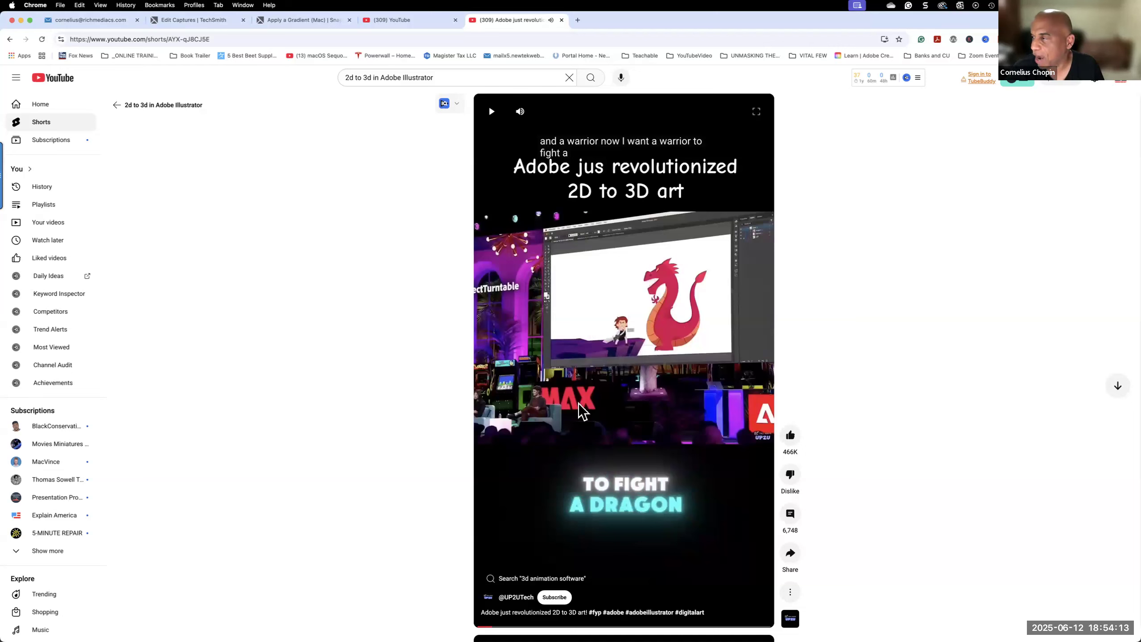